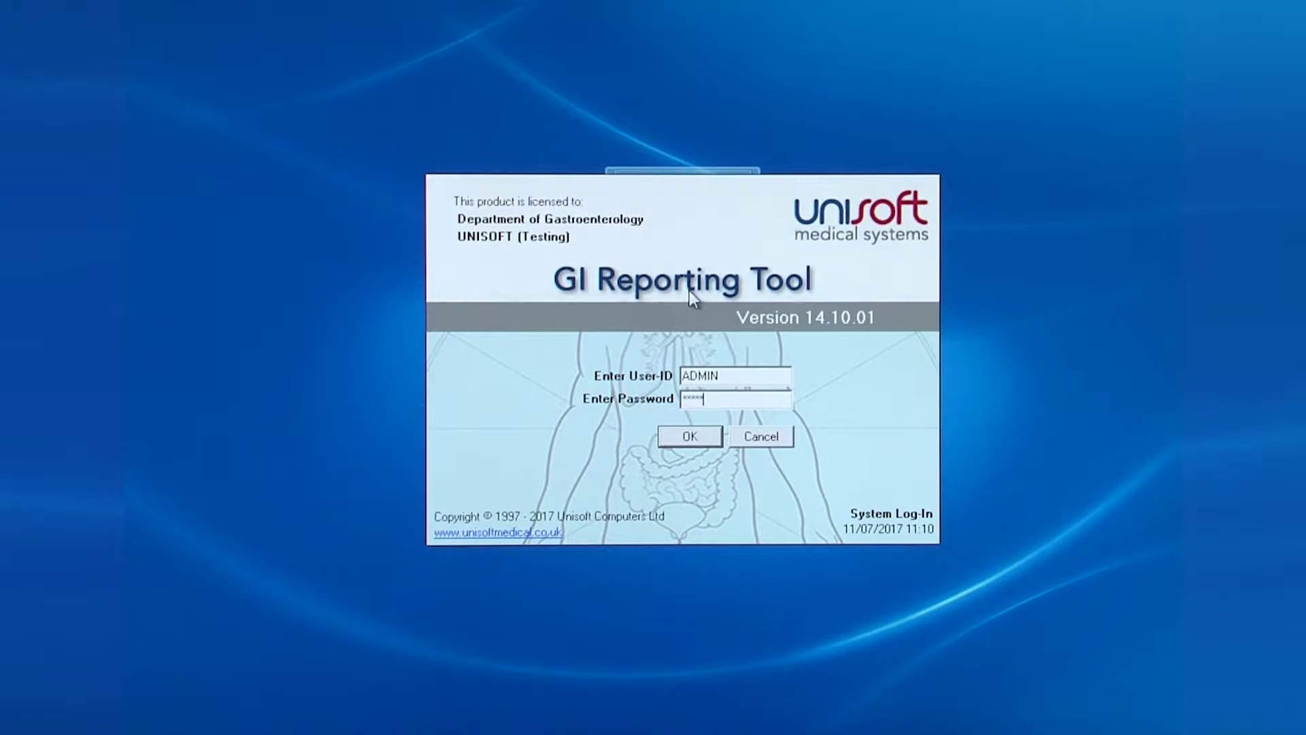
Log in as administrator, look over the Configure menu's Enable NED option, then log out
key("Return")
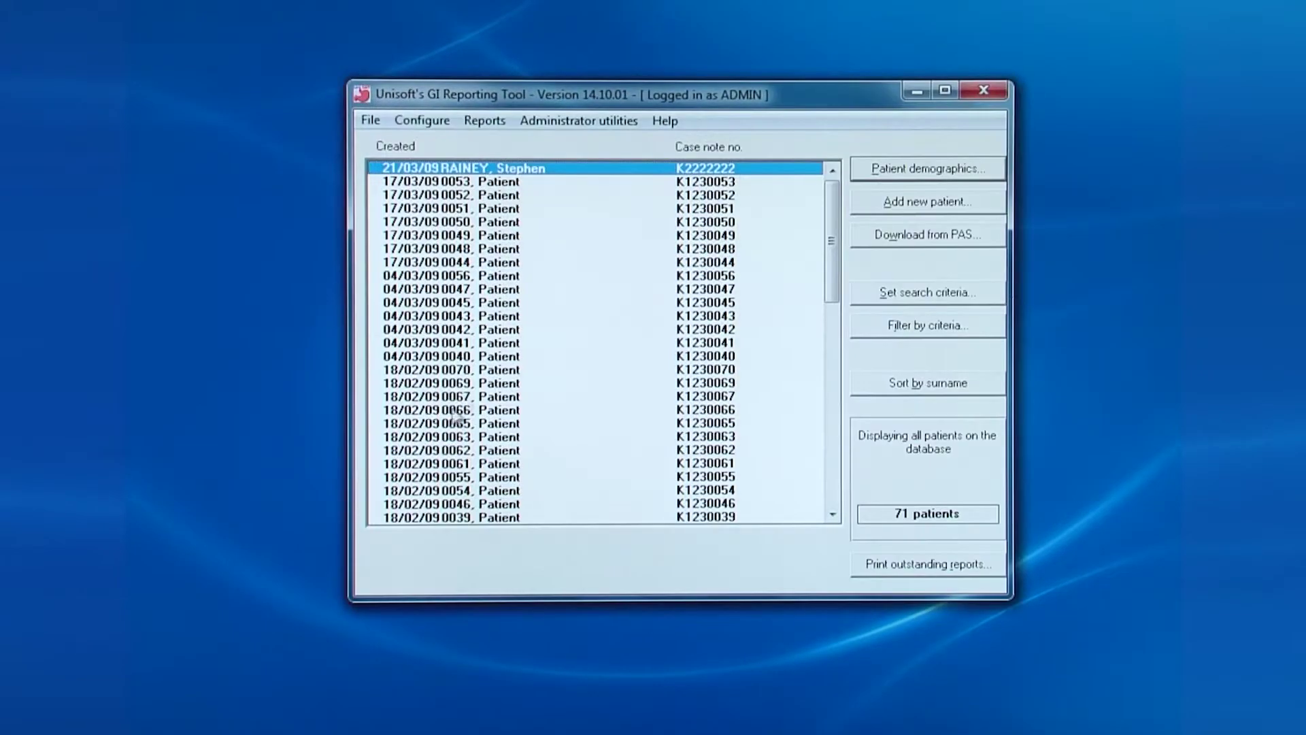
left_click(427, 122)
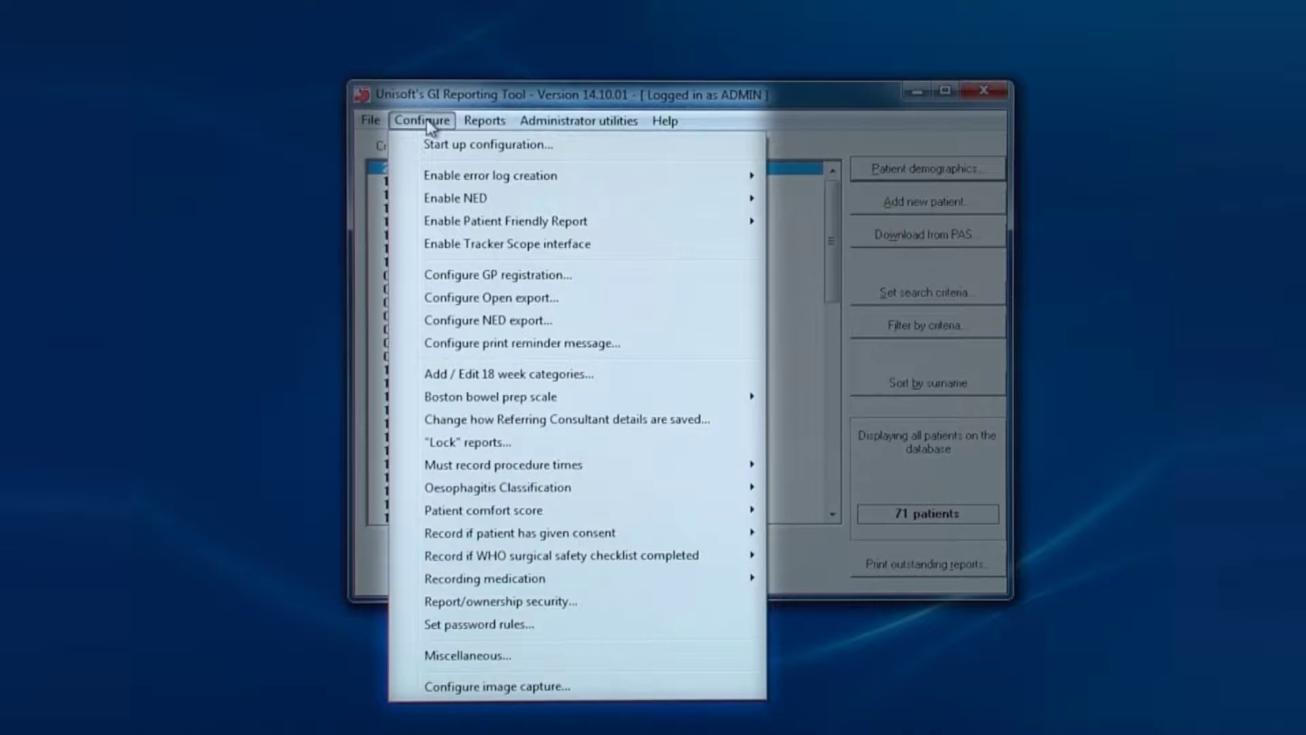
mouse_move(459, 198)
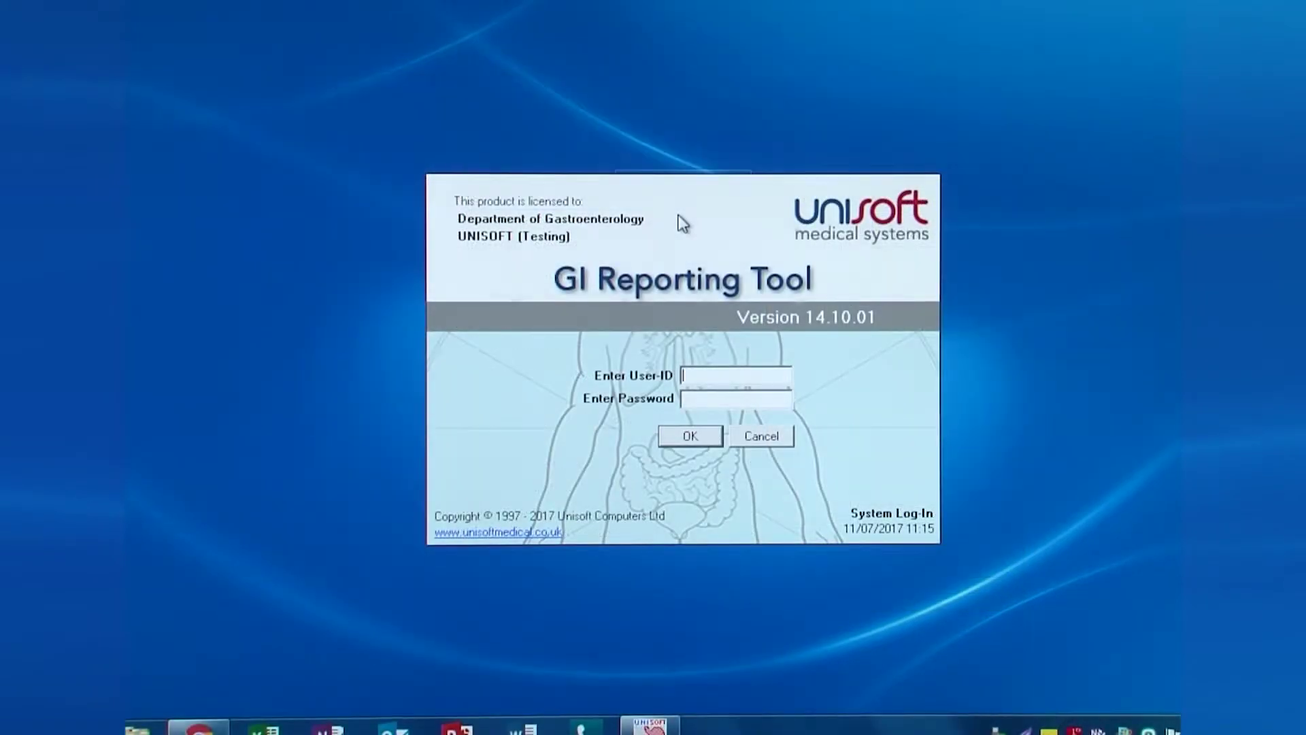
Log in as the other user with their user ID and password to reach the patient list
type("spr")
key("Tab")
type("***")
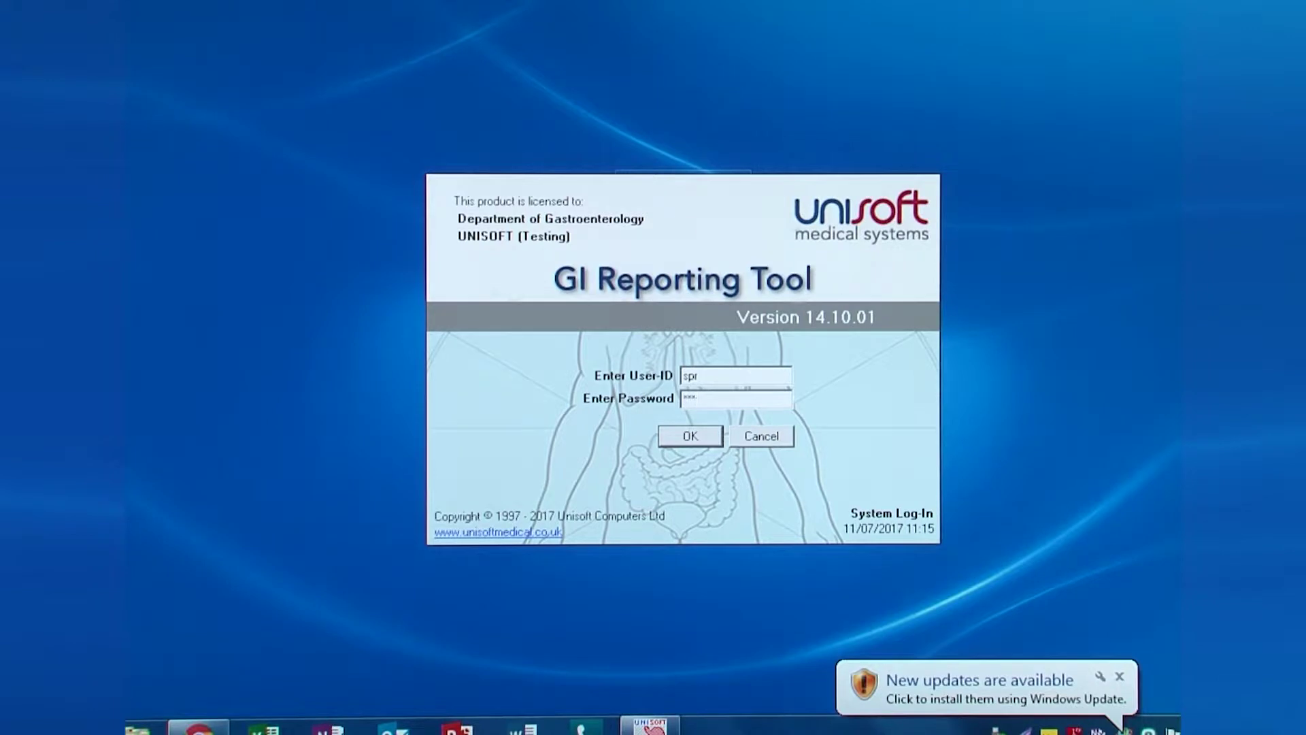
key("Return")
key("Return")
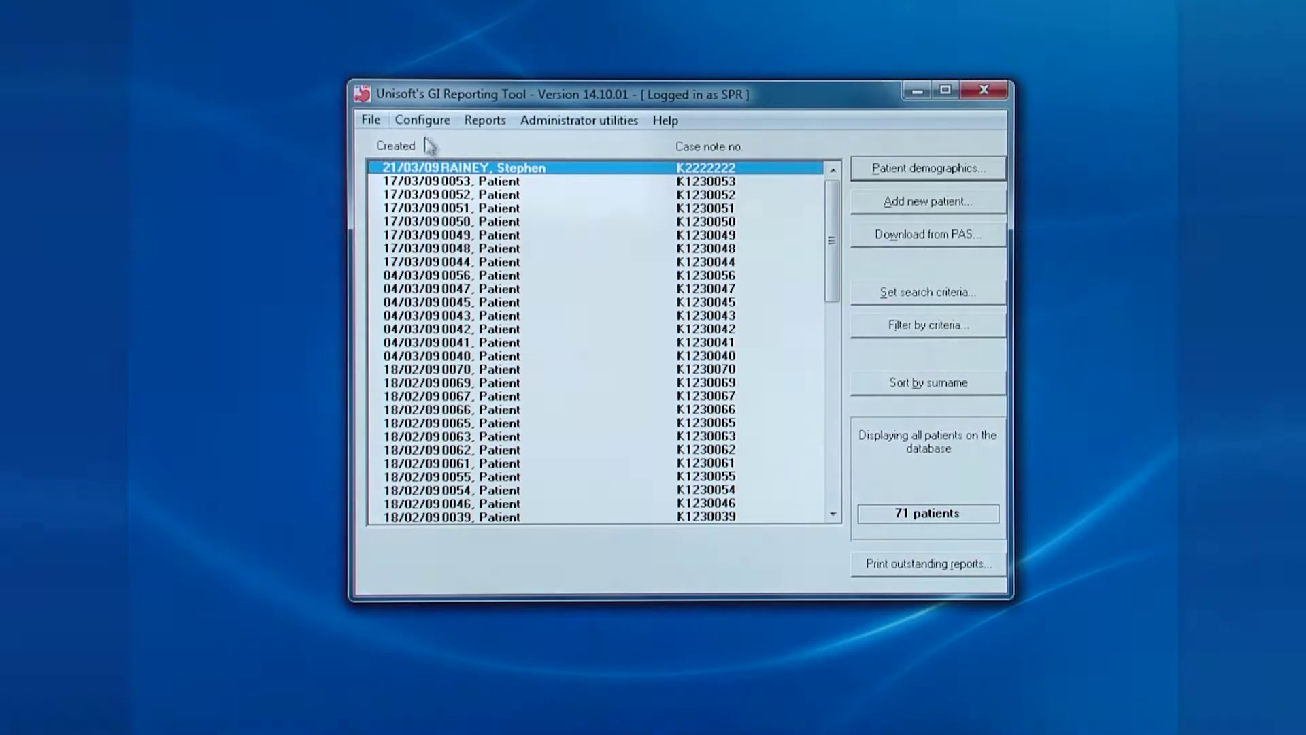
left_click(420, 121)
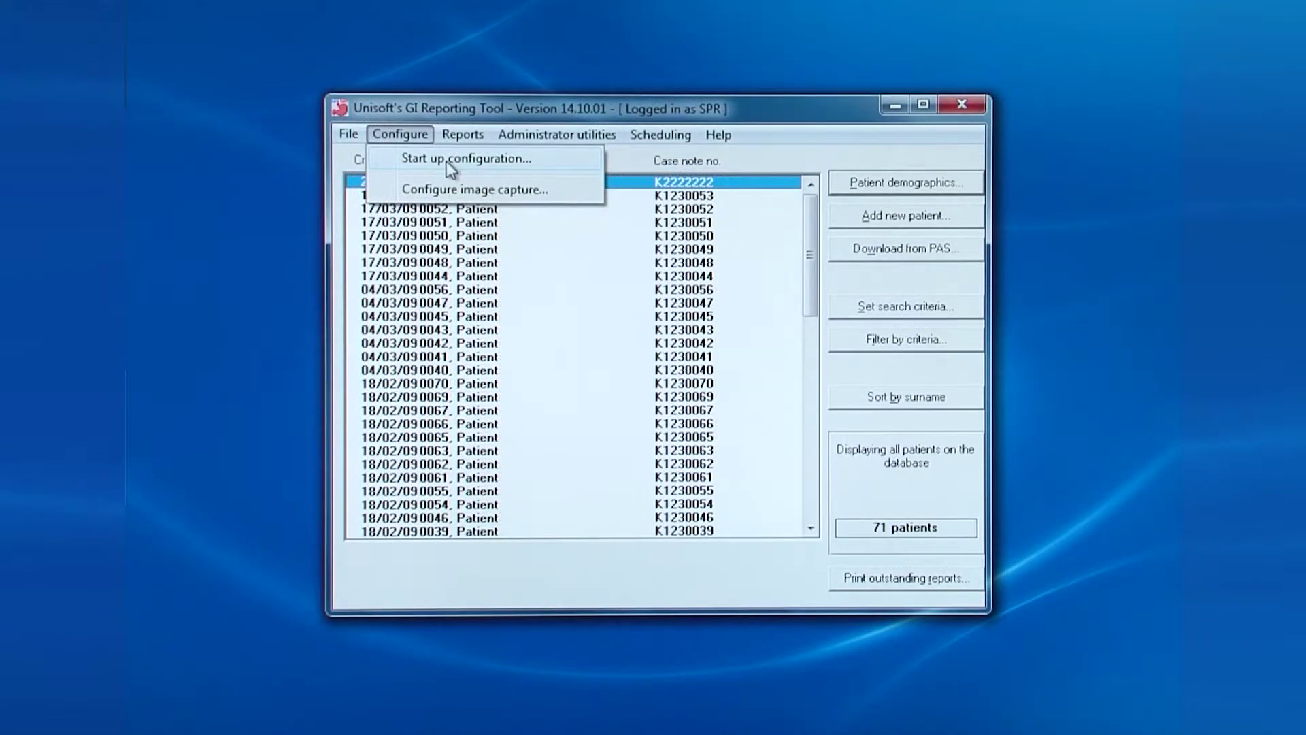
Open the Start Up Configuration dialog from the Configure menu
left_click(447, 160)
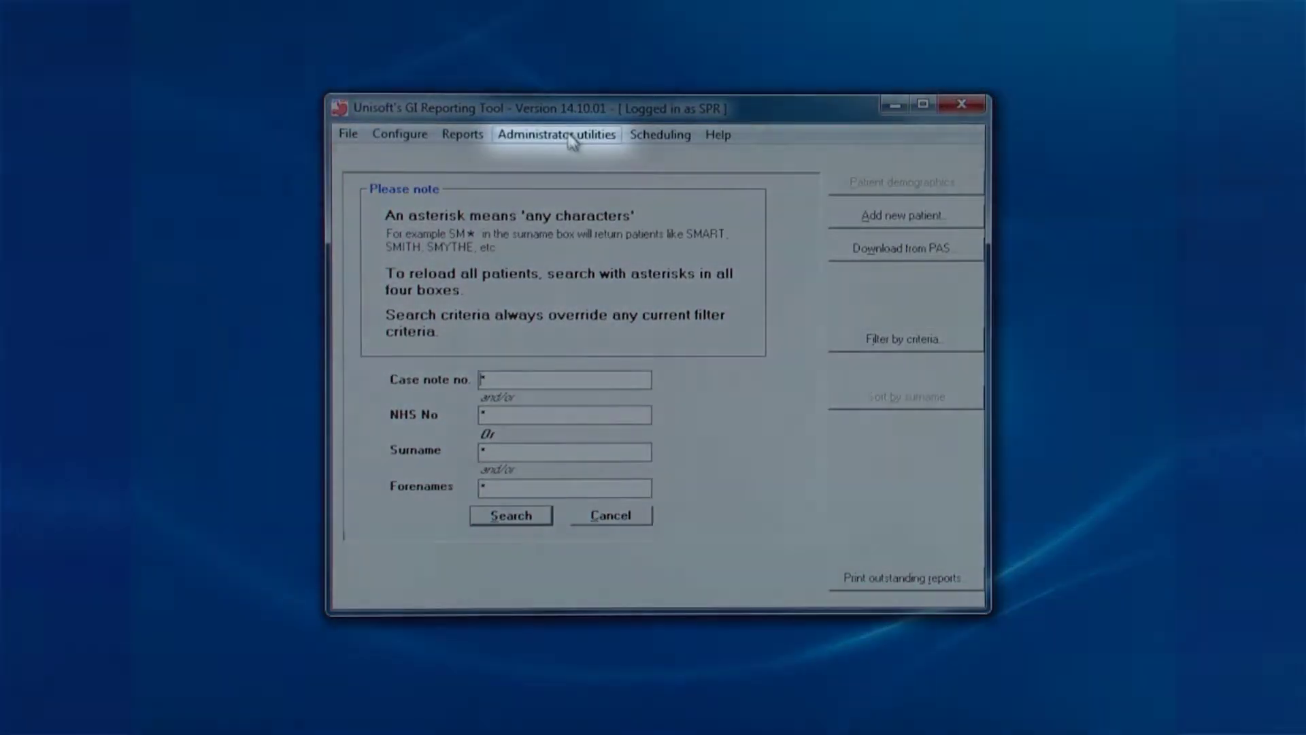
Set the application timeout under Administrator utilities to 45 minutes and accept
left_click(570, 136)
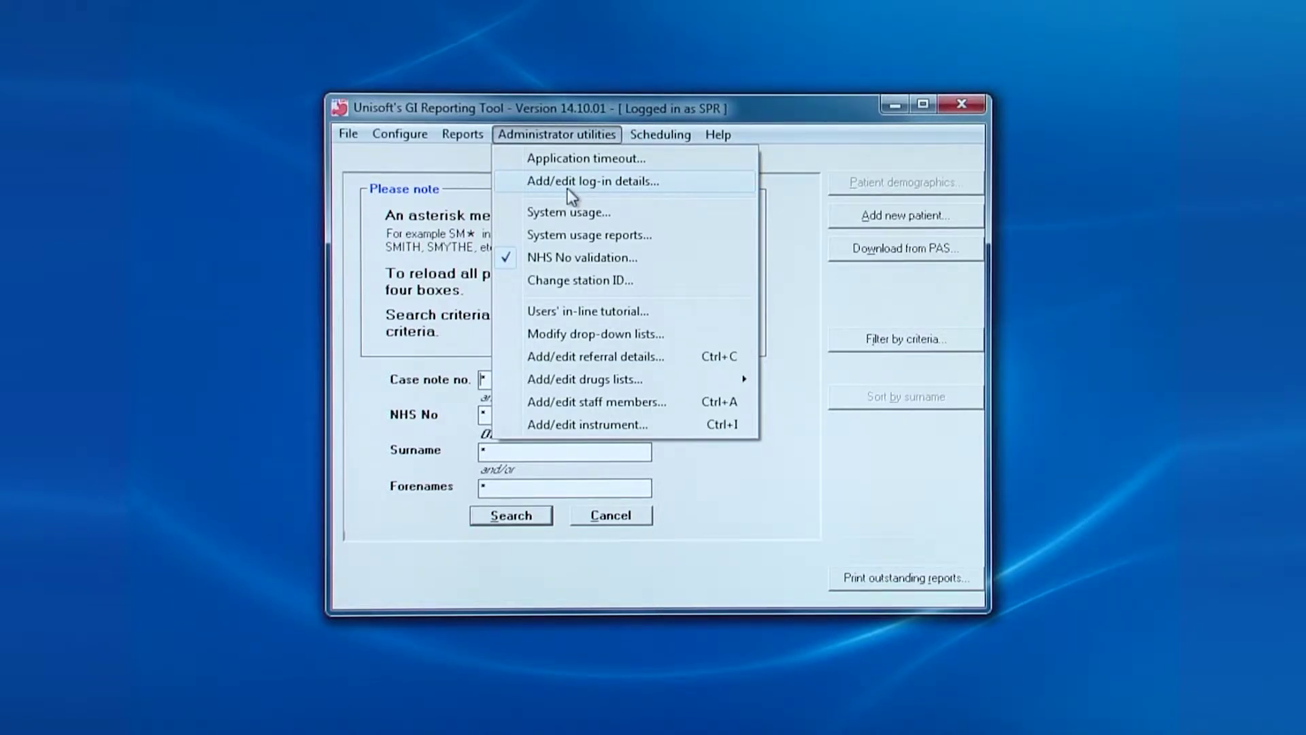
left_click(574, 158)
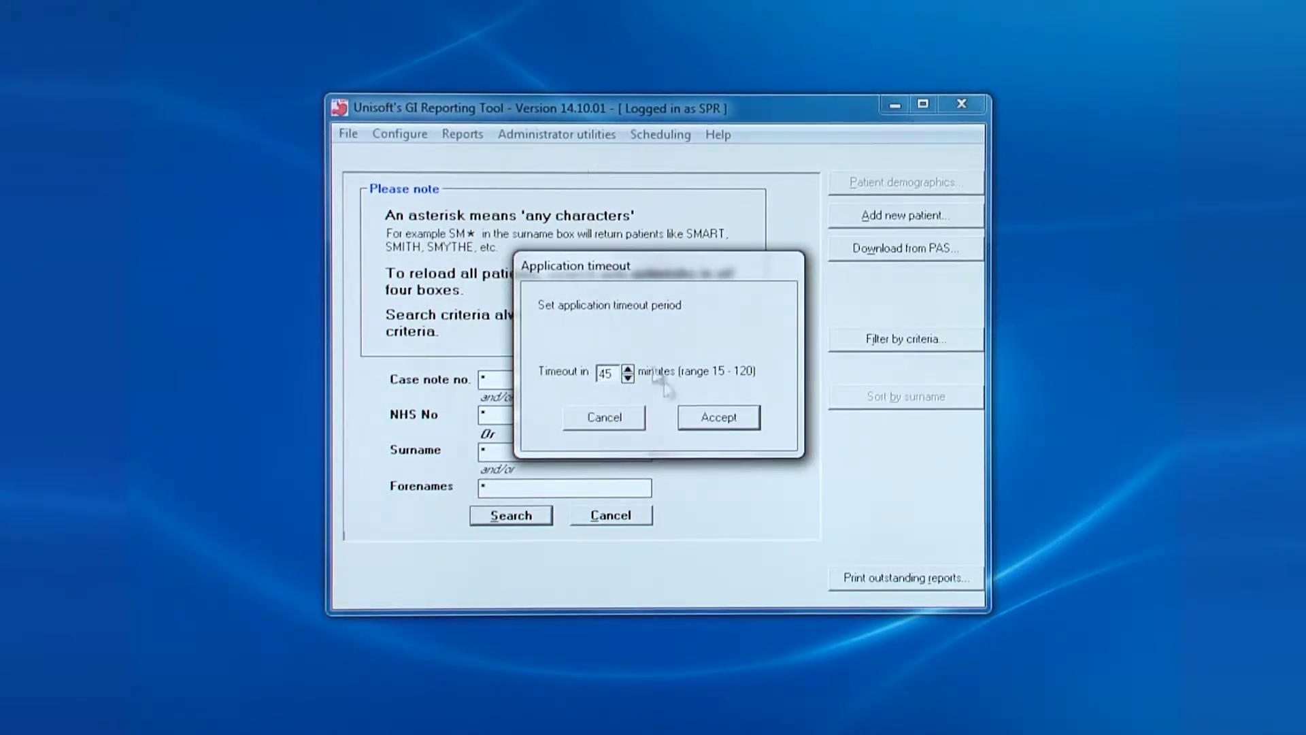
left_click(715, 417)
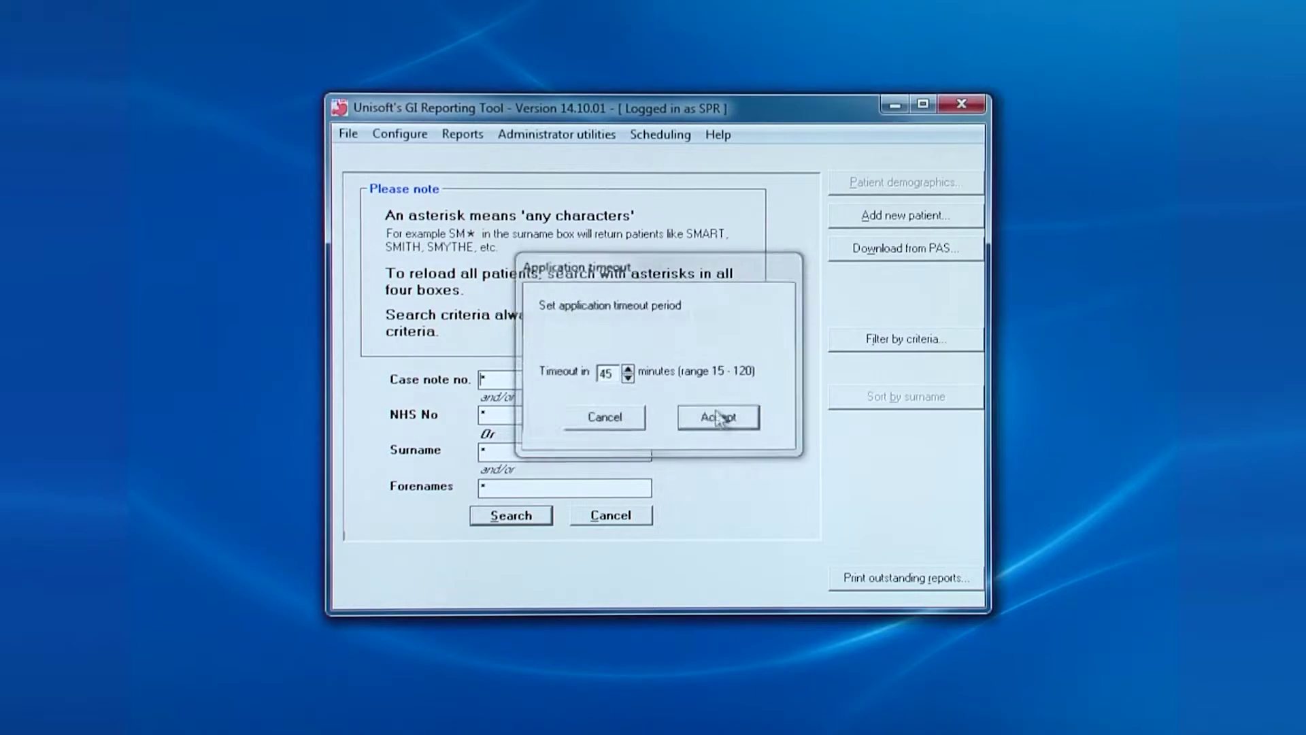
Open the Users details window from Administrator utilities > Add/edit log-in details
left_click(587, 141)
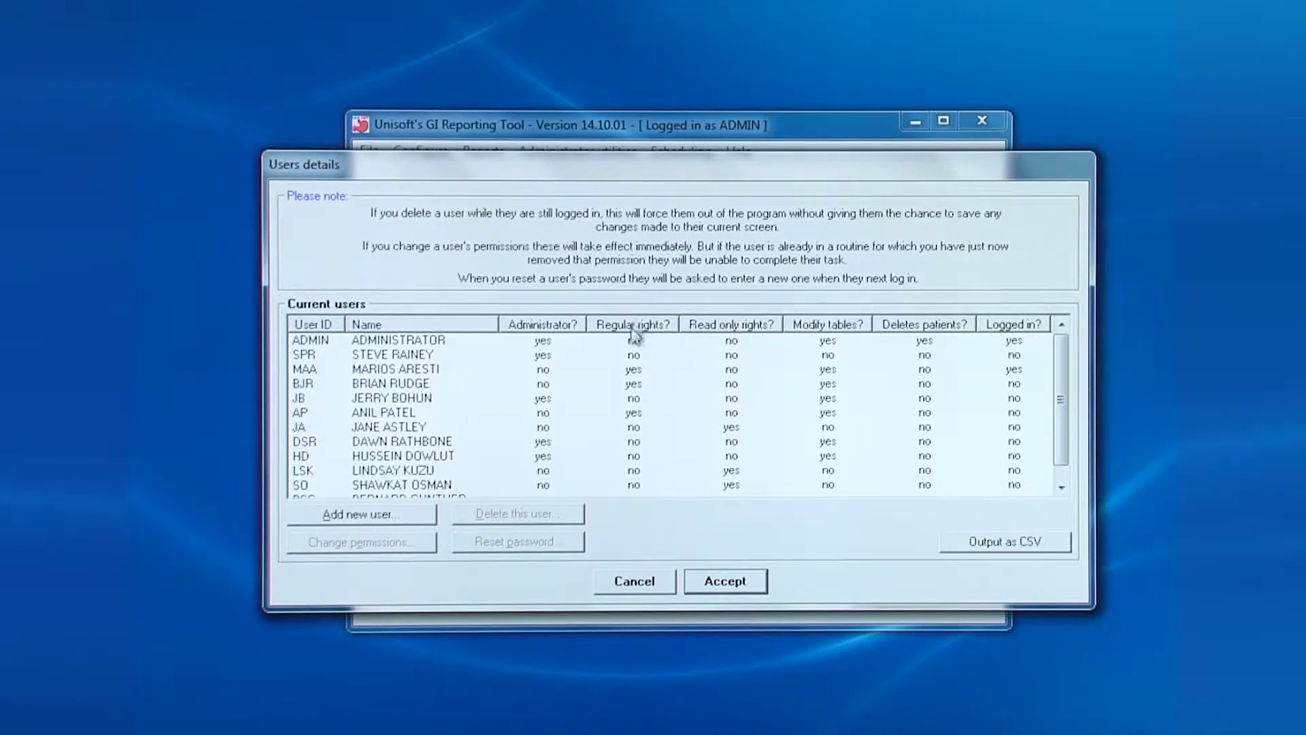
Sort users by regular and read-only rights, select two users, and start adding a new user
left_click(641, 325)
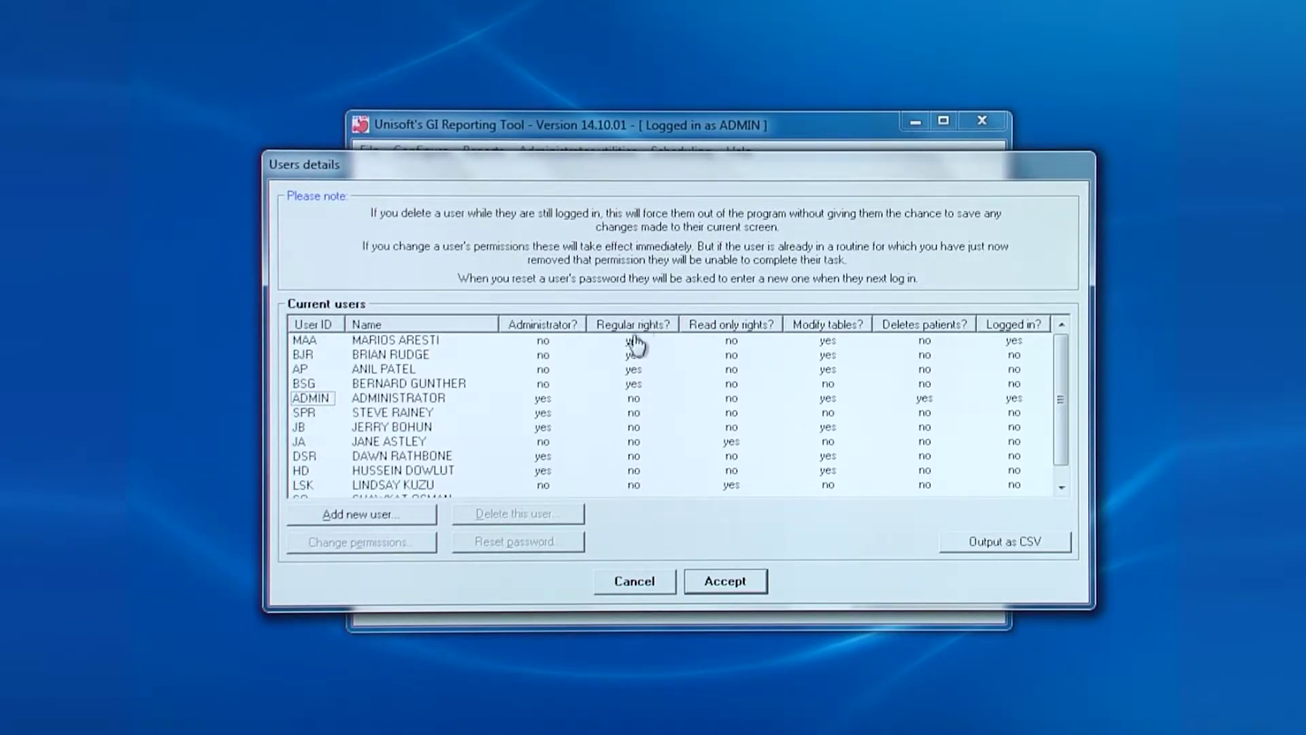
left_click(749, 328)
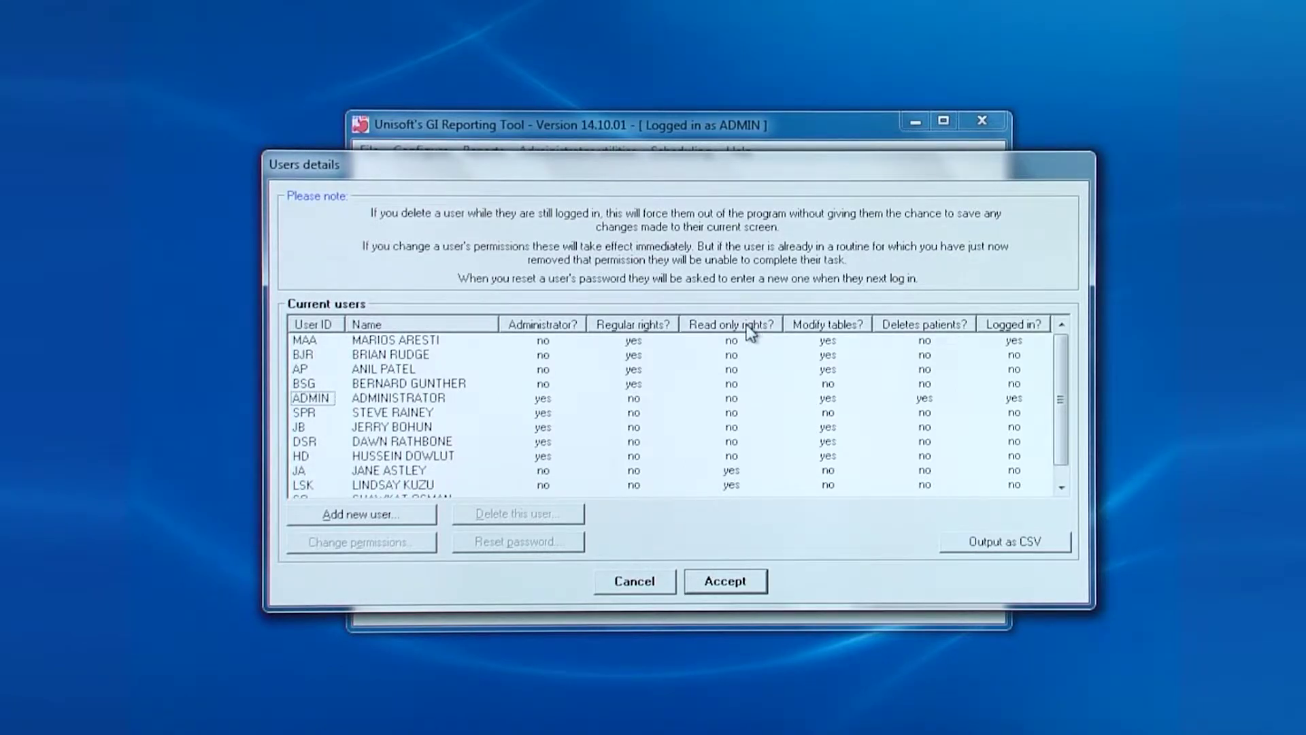
left_click(636, 430)
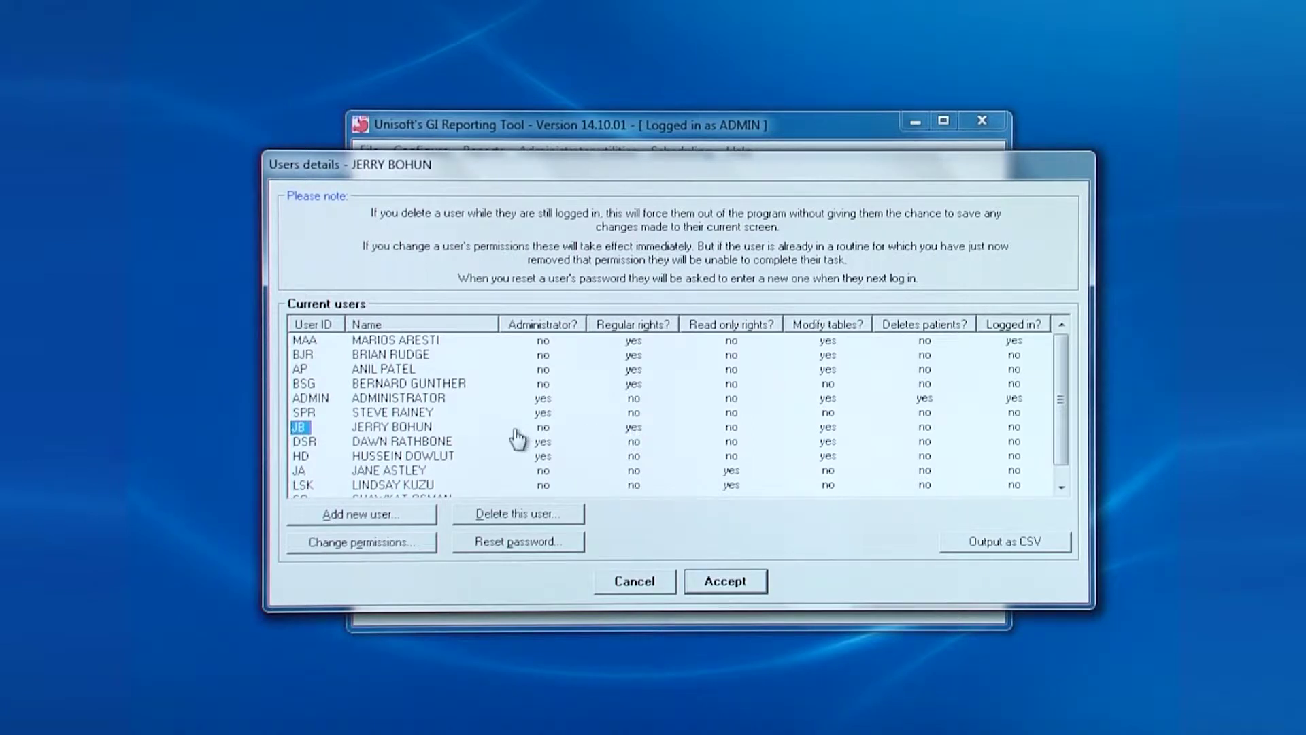
left_click(633, 415)
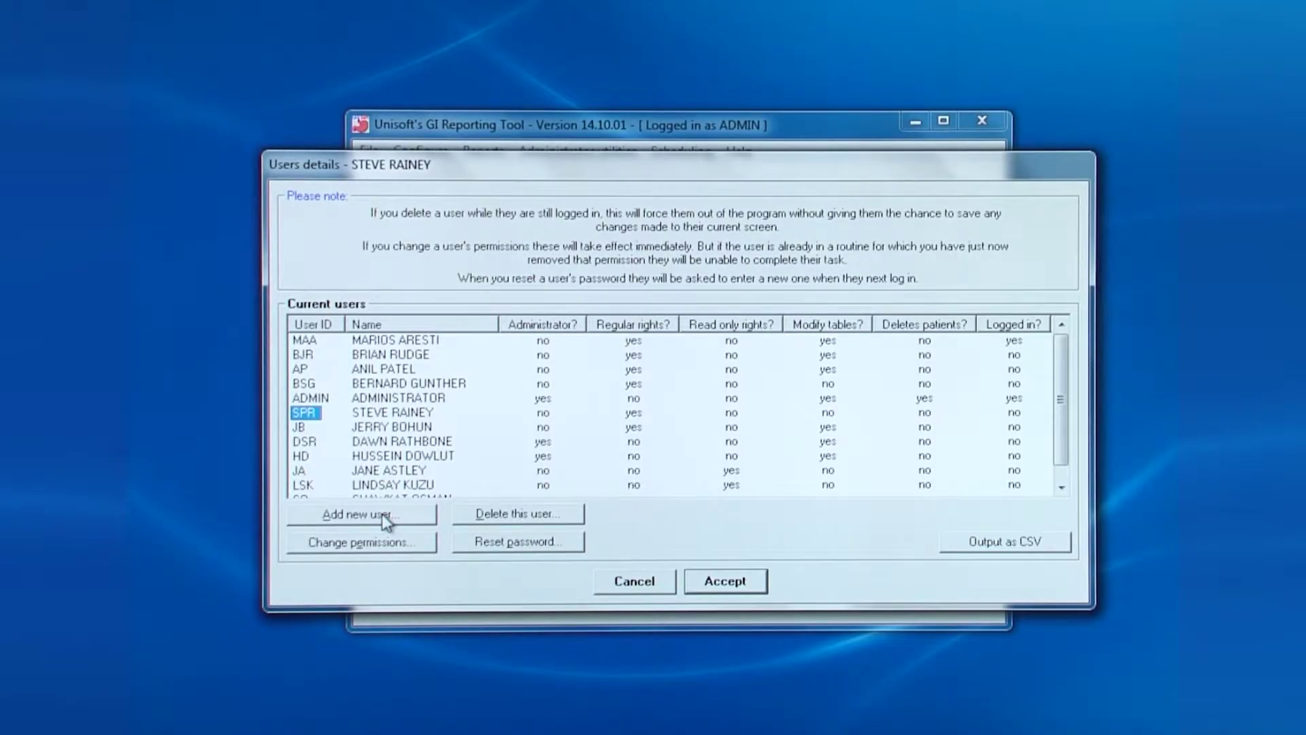
left_click(385, 521)
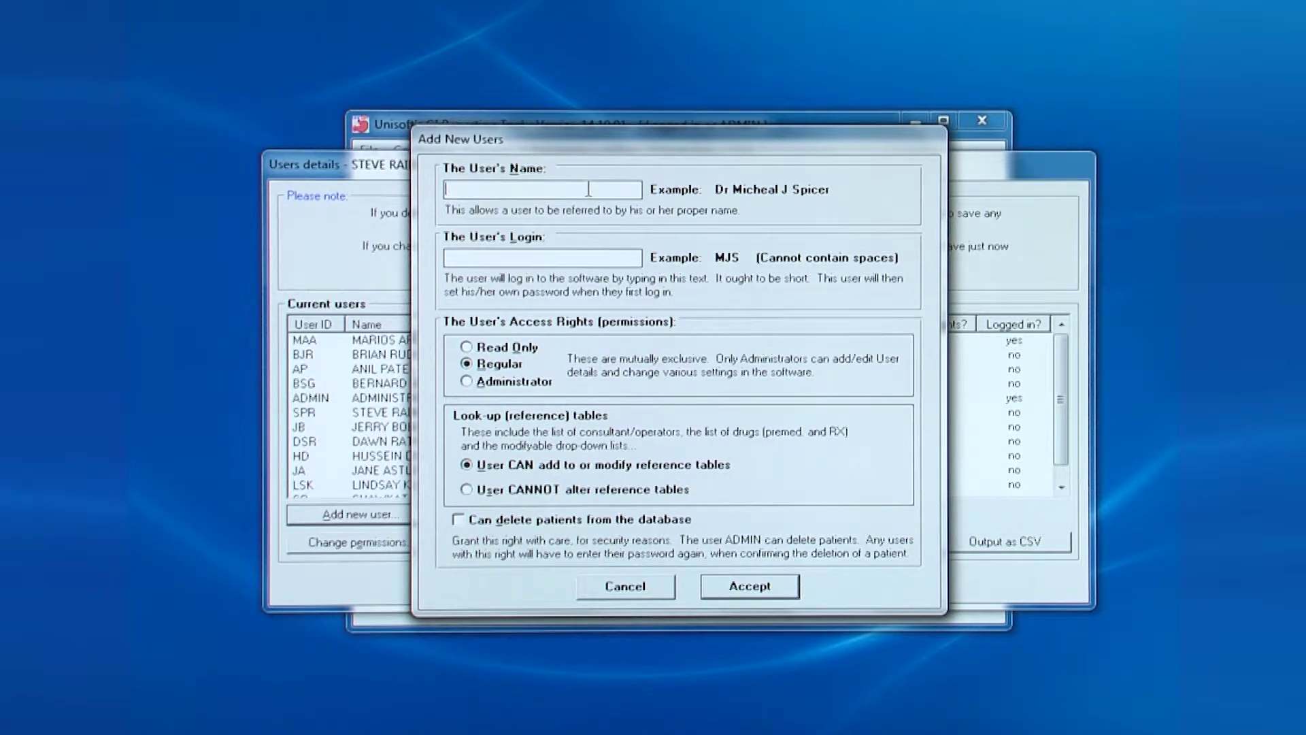
Add a new user with the doctor's name and login, giving Administrator access rights
type("Dr Jo")
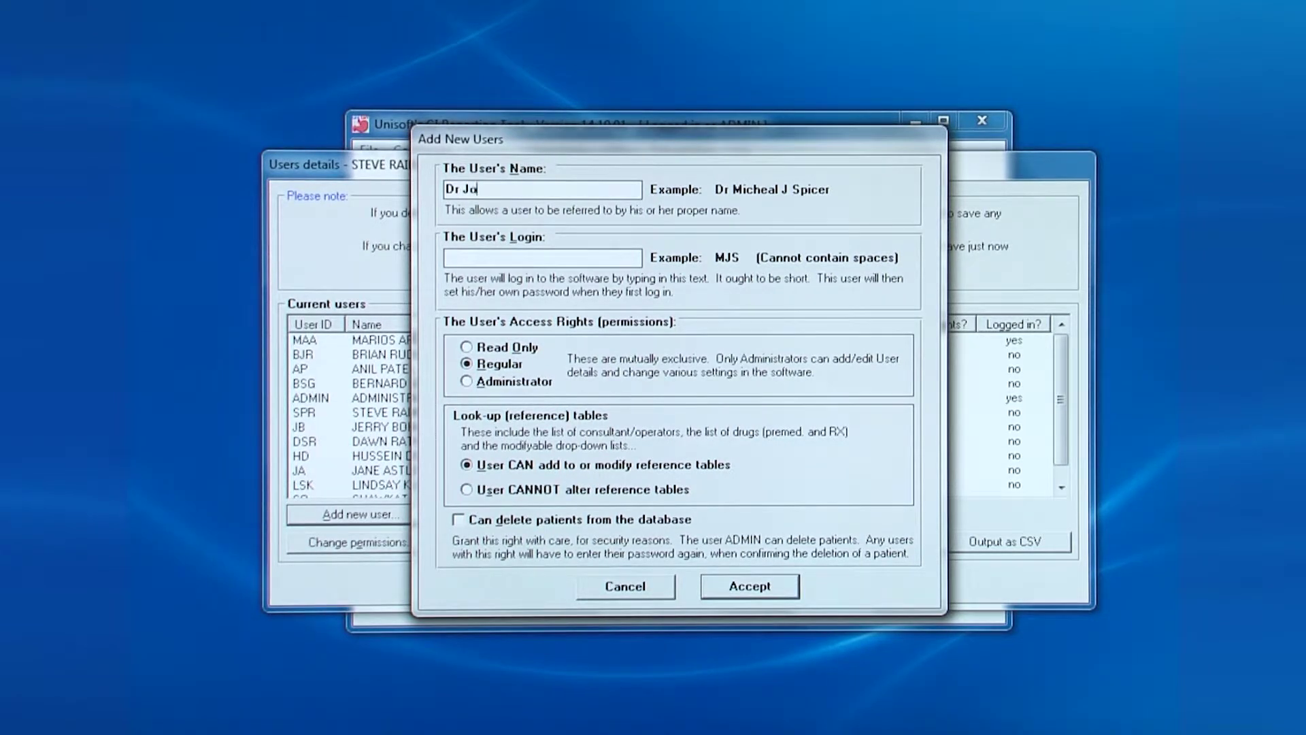
type("nes")
key("Tab")
type("EJ")
key("Tab")
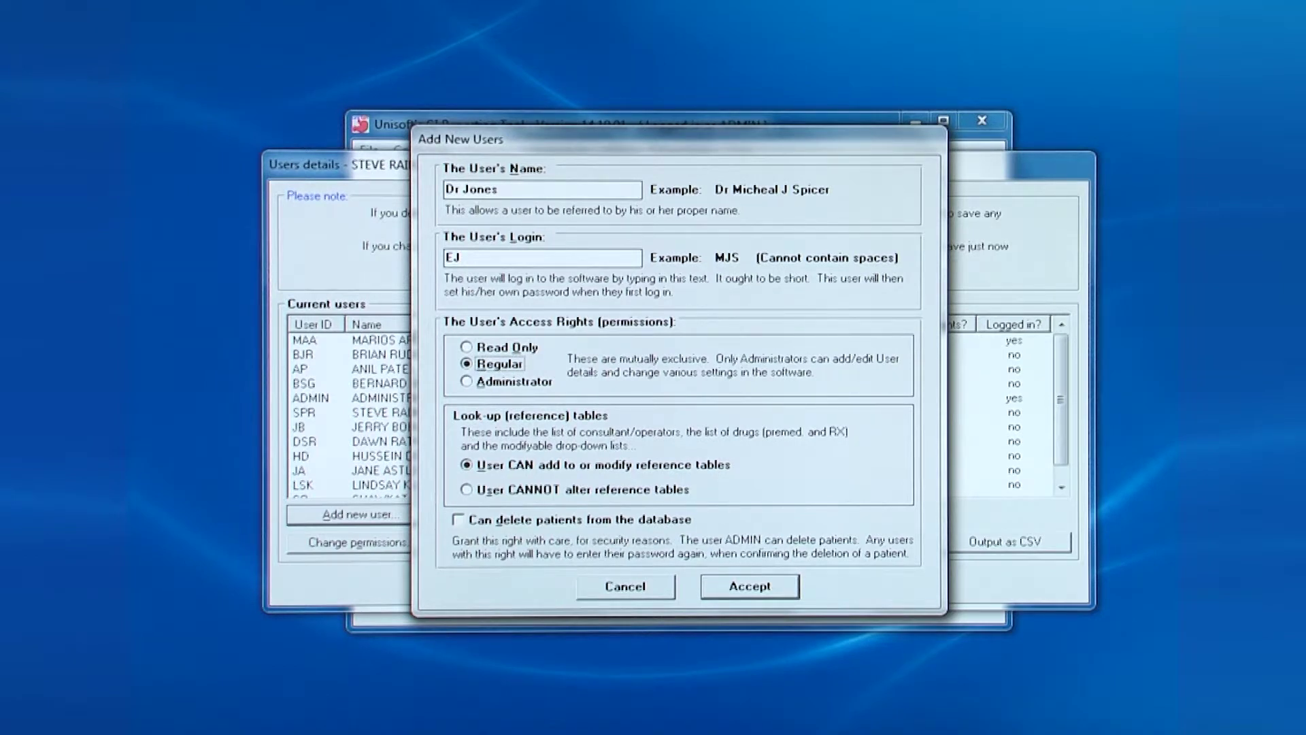
key("Down")
left_click(749, 580)
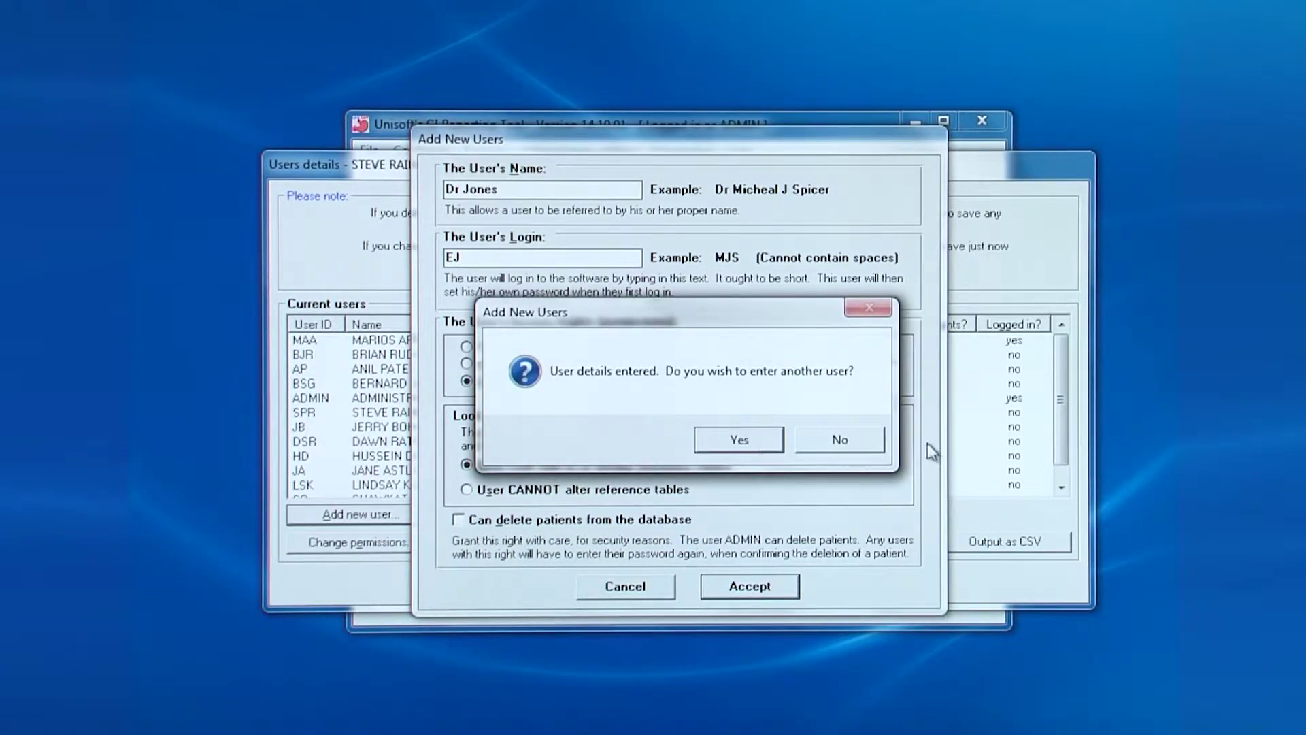
Decline adding another user, then unlock the Patient 0005 record in System usage
left_click(858, 441)
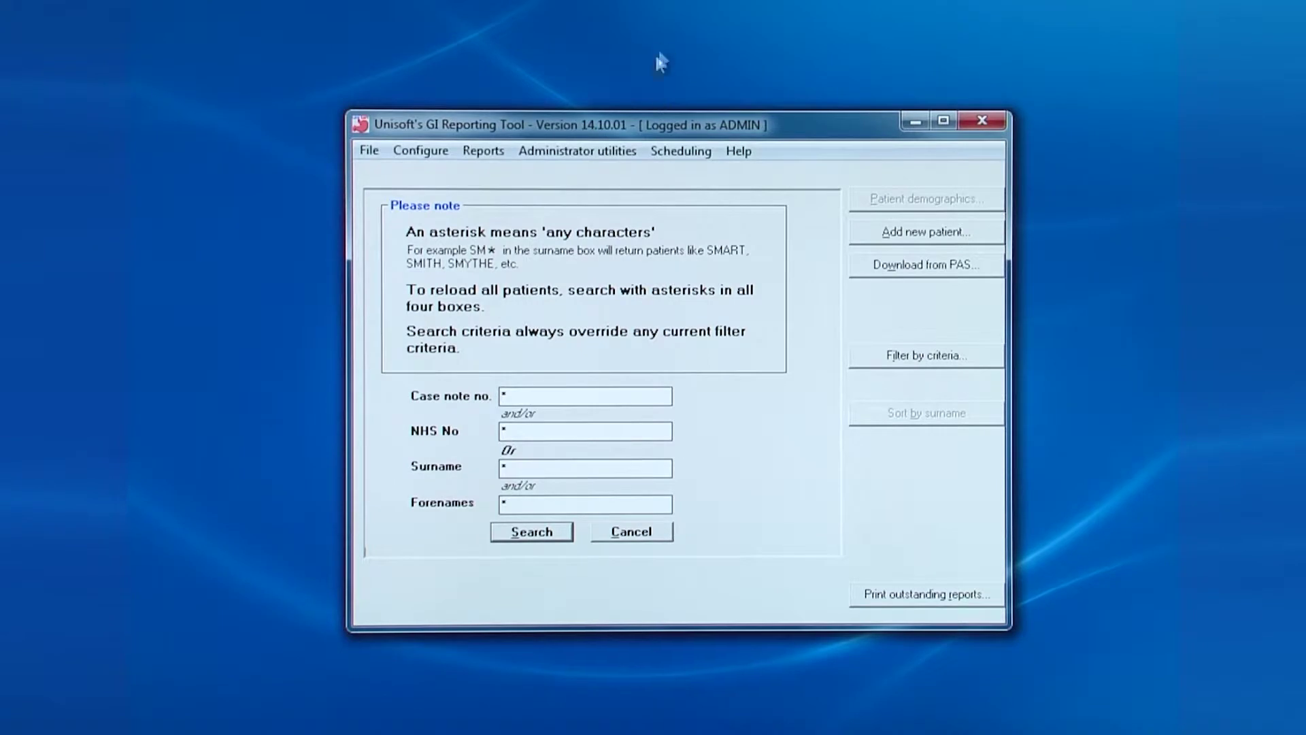
left_click(607, 155)
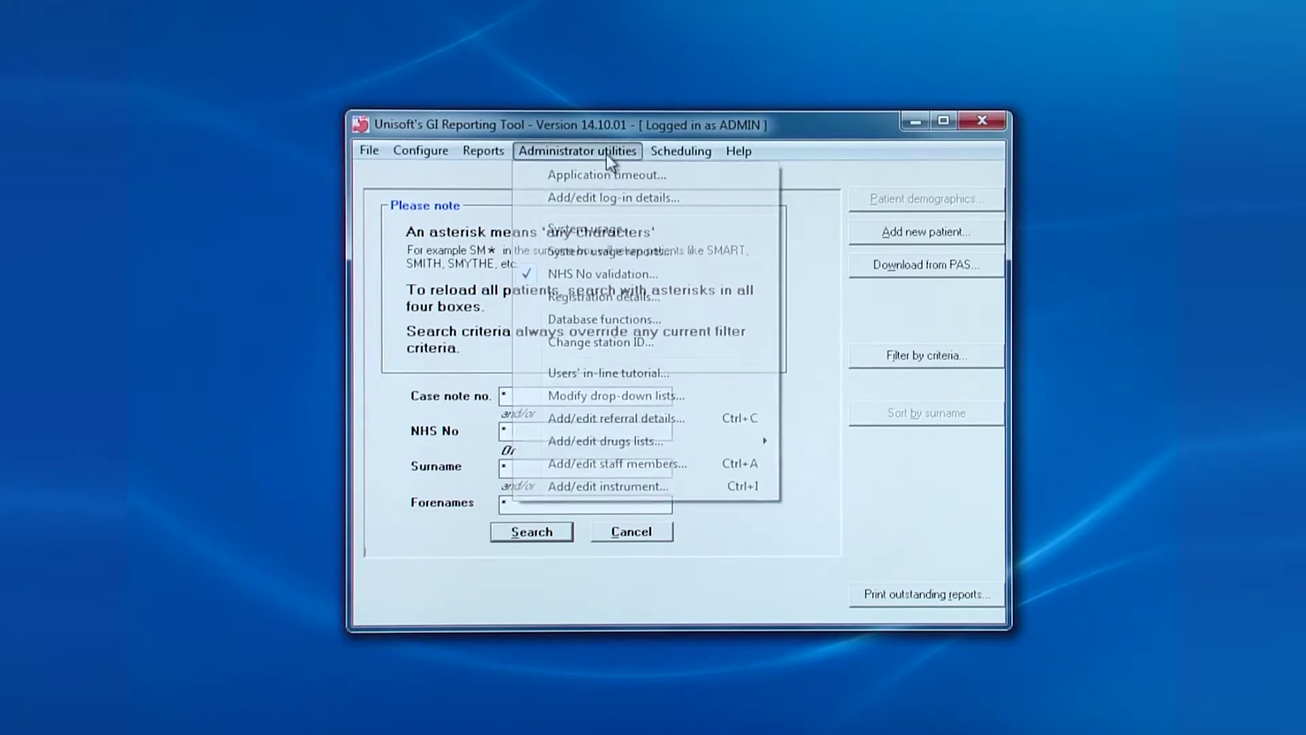
left_click(610, 228)
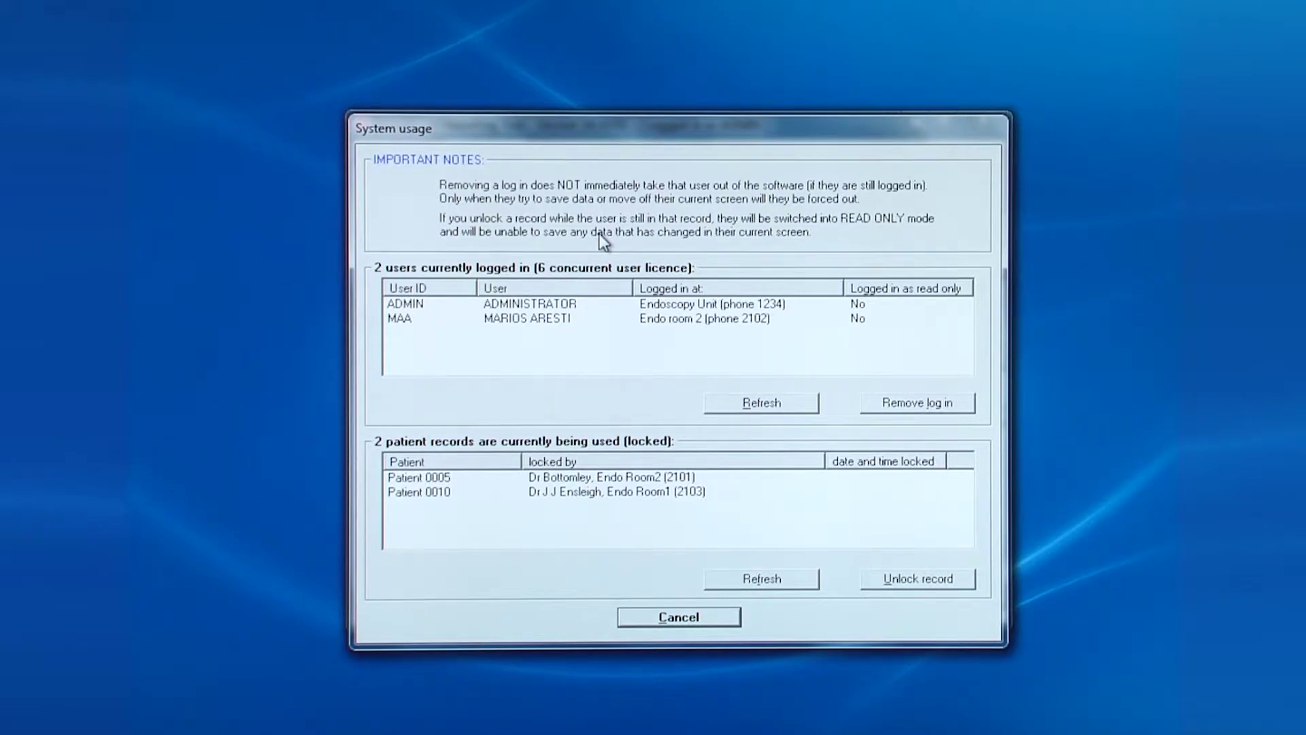
left_click(628, 483)
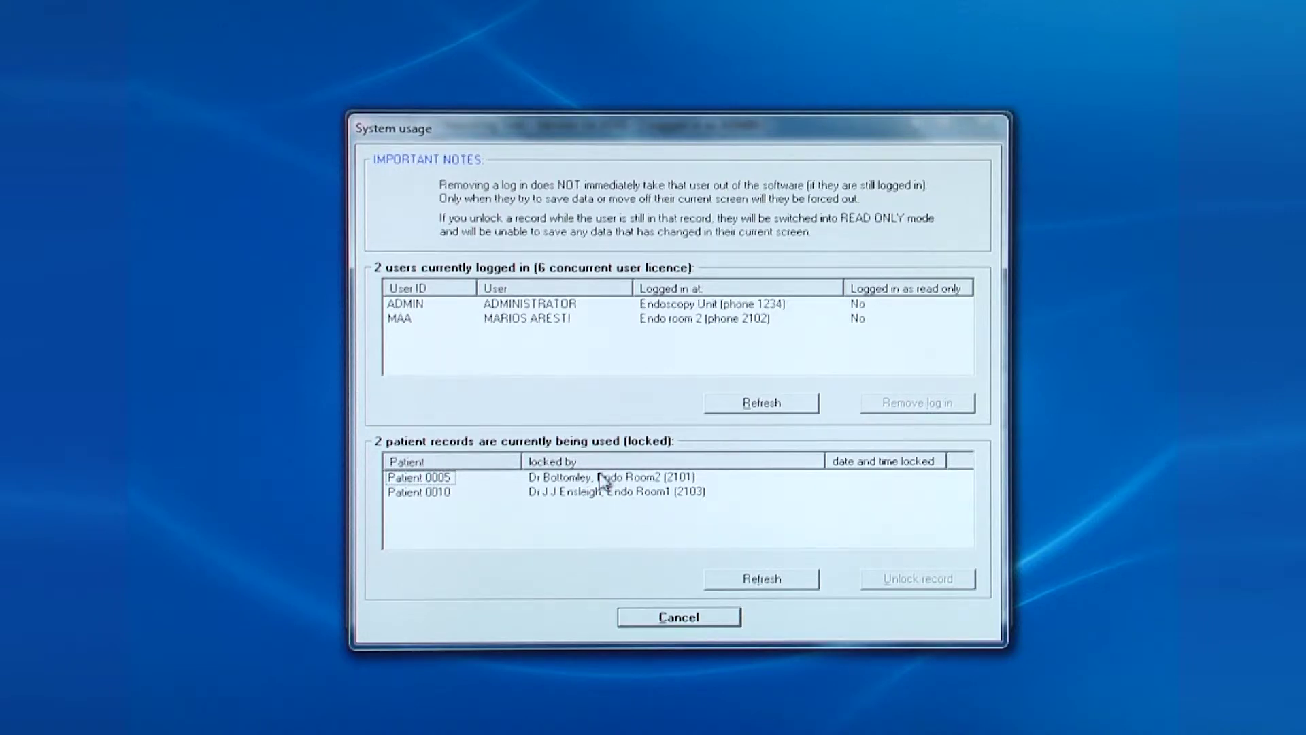
left_click(428, 479)
left_click(918, 590)
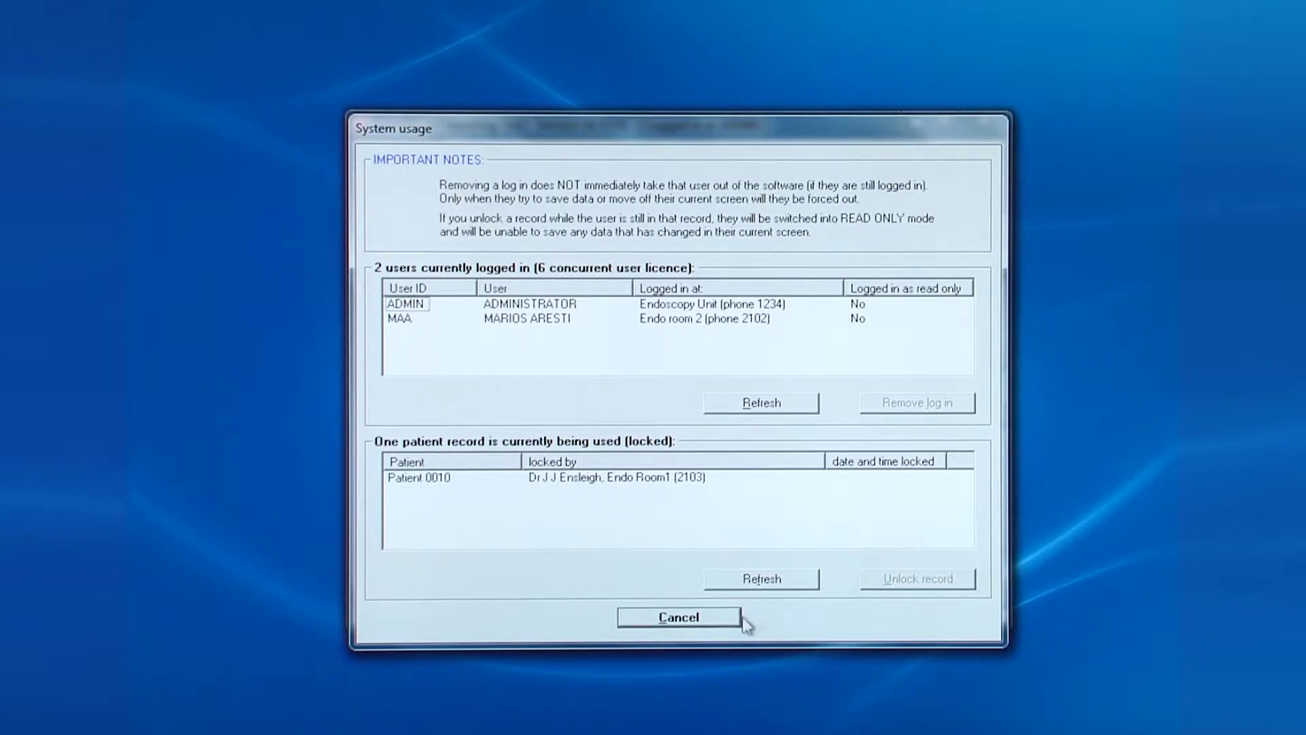
left_click(694, 615)
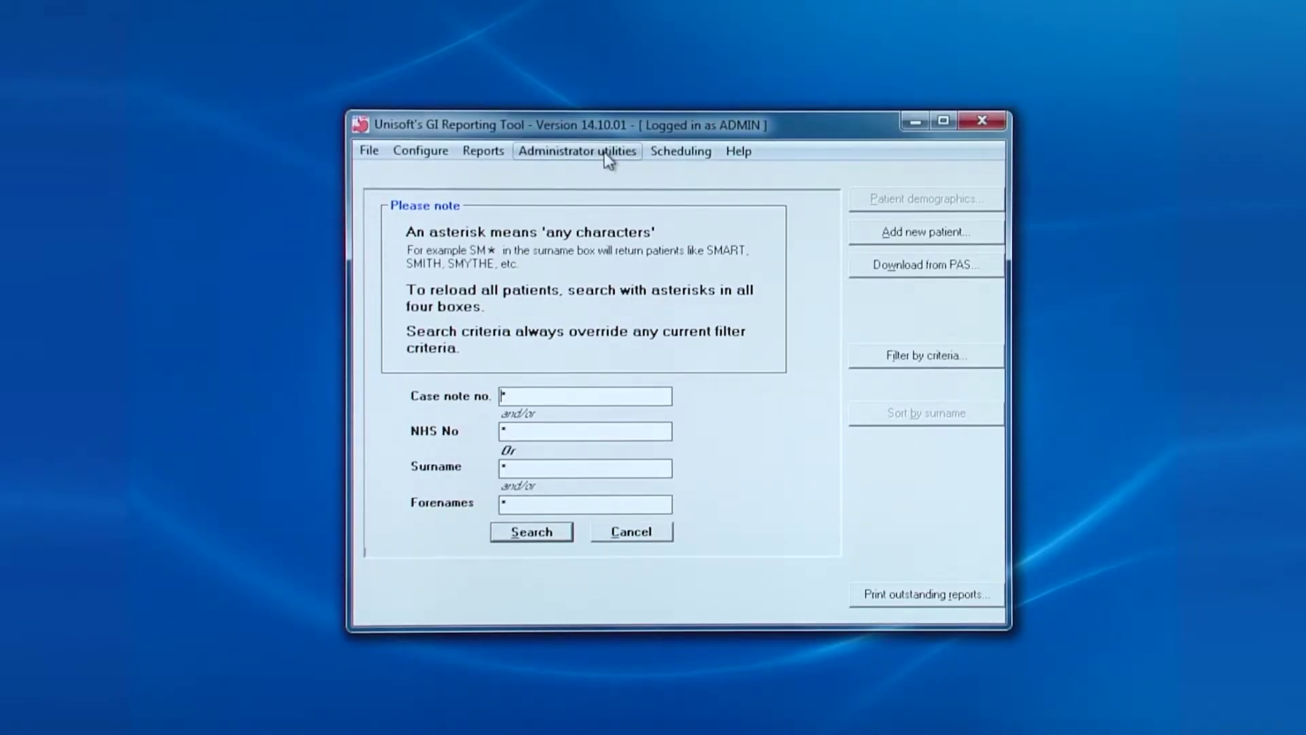
left_click(605, 155)
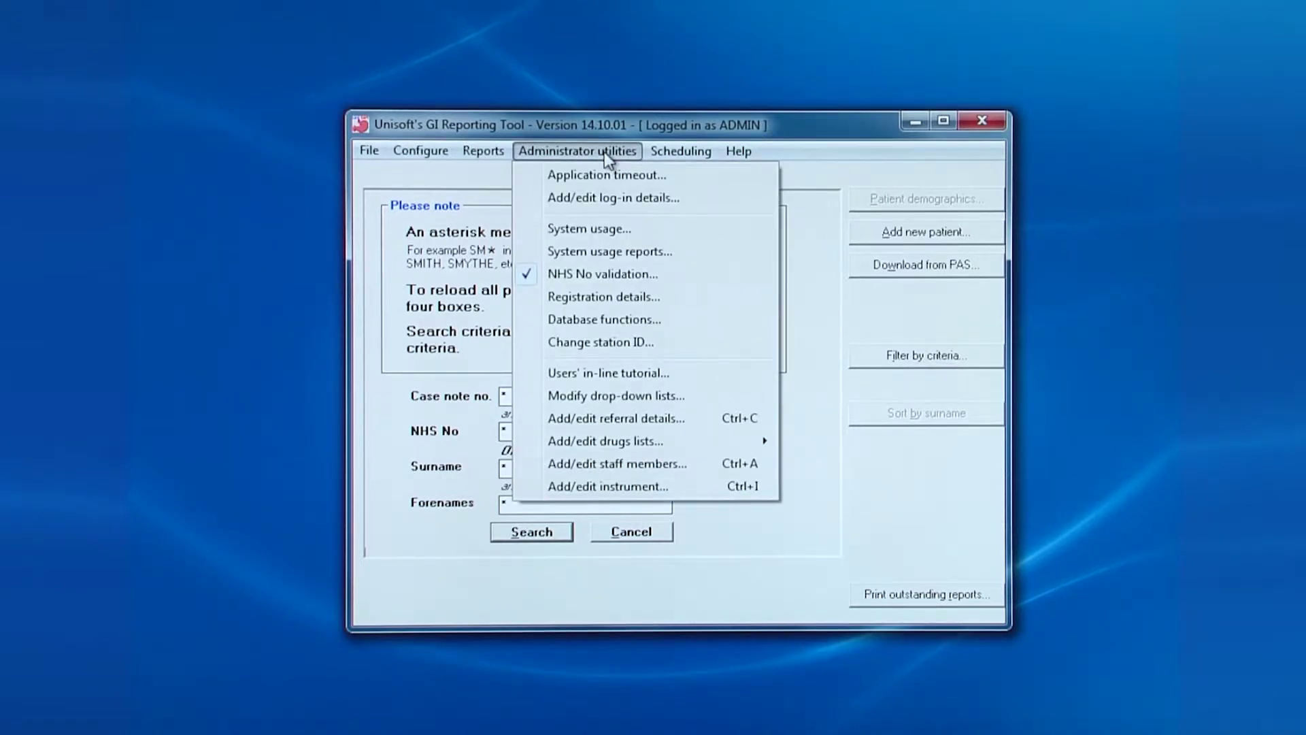
left_click(609, 252)
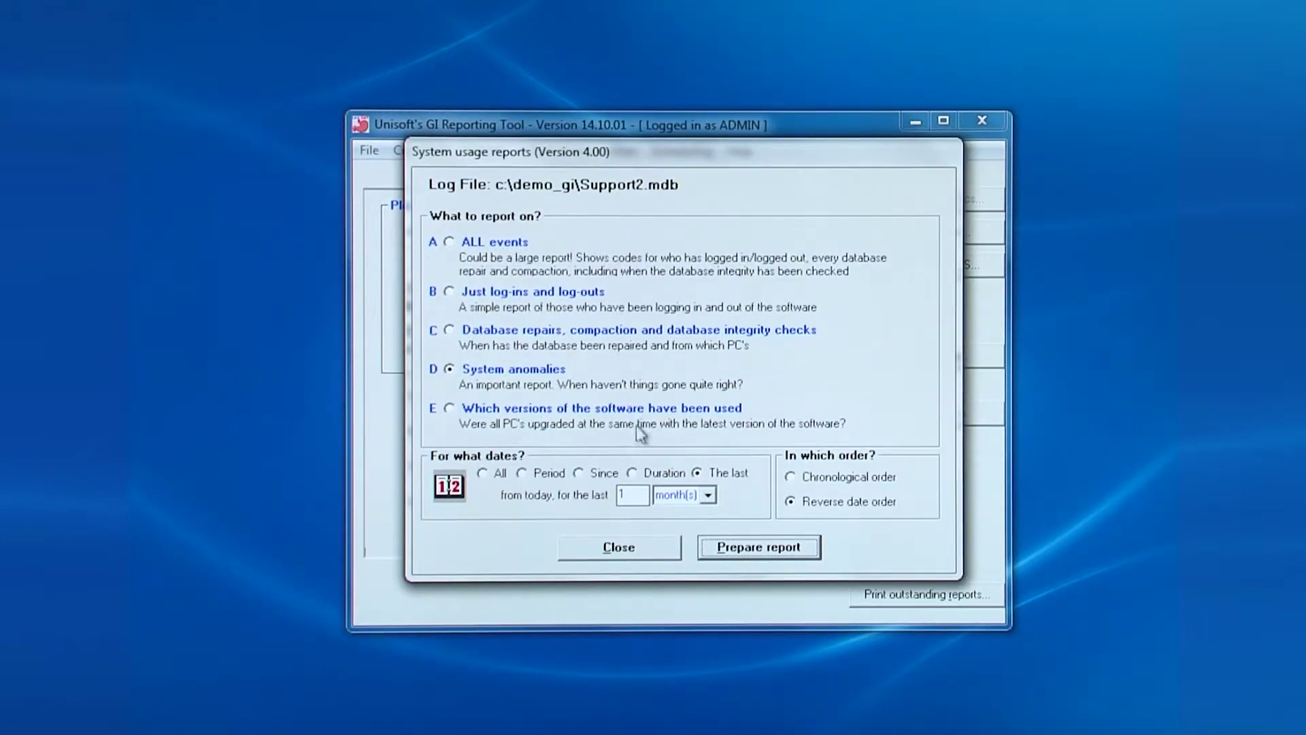
left_click(630, 549)
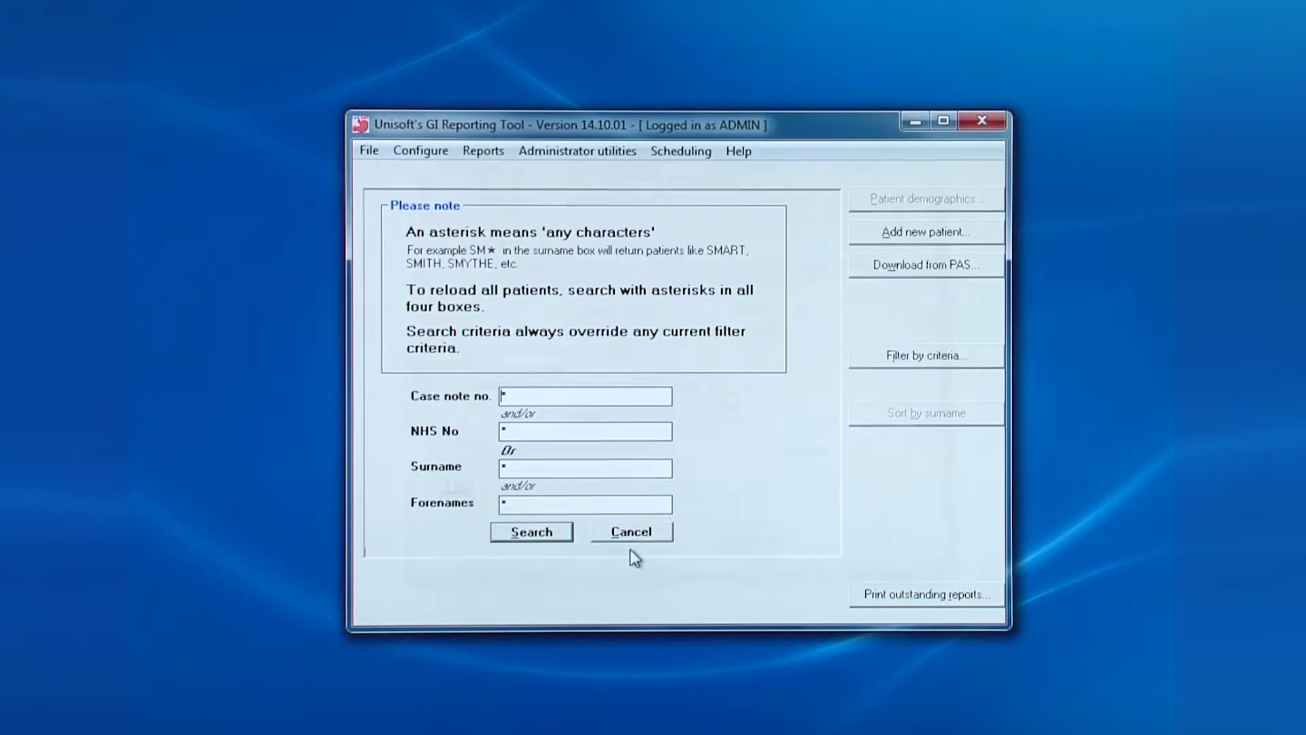
left_click(549, 151)
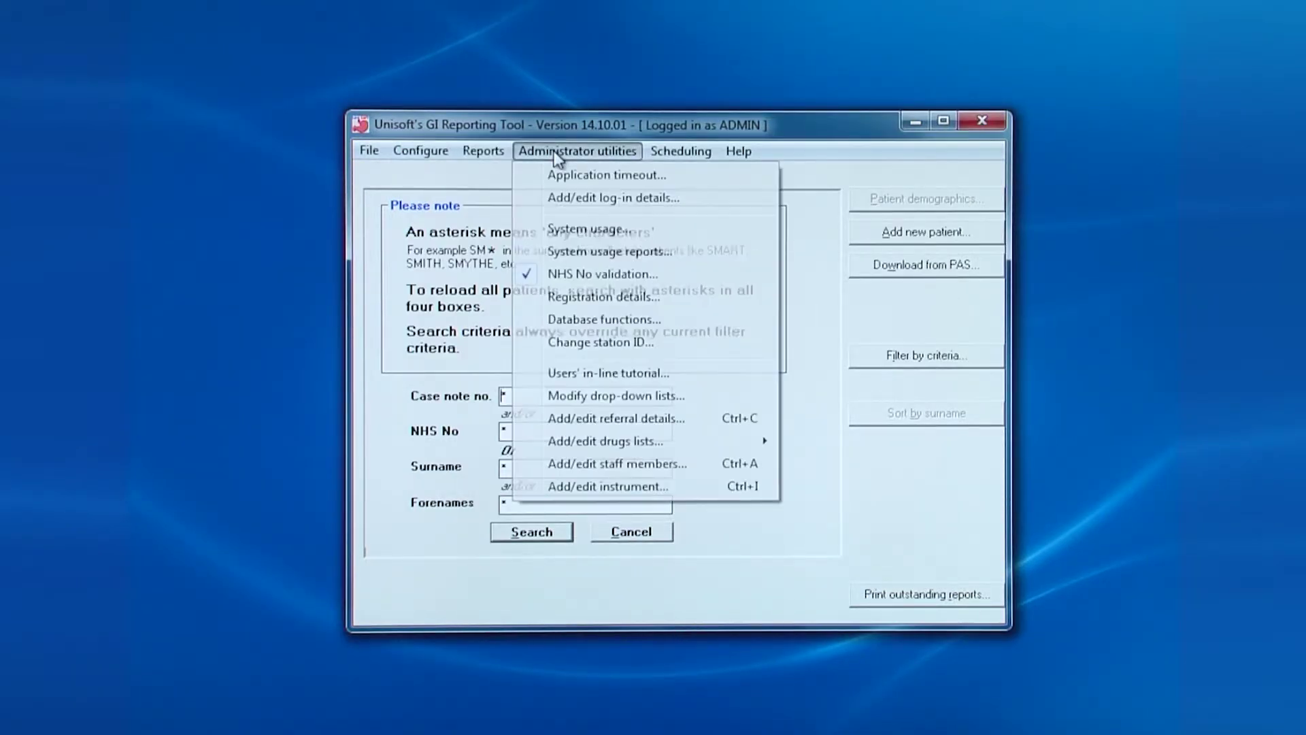
left_click(584, 279)
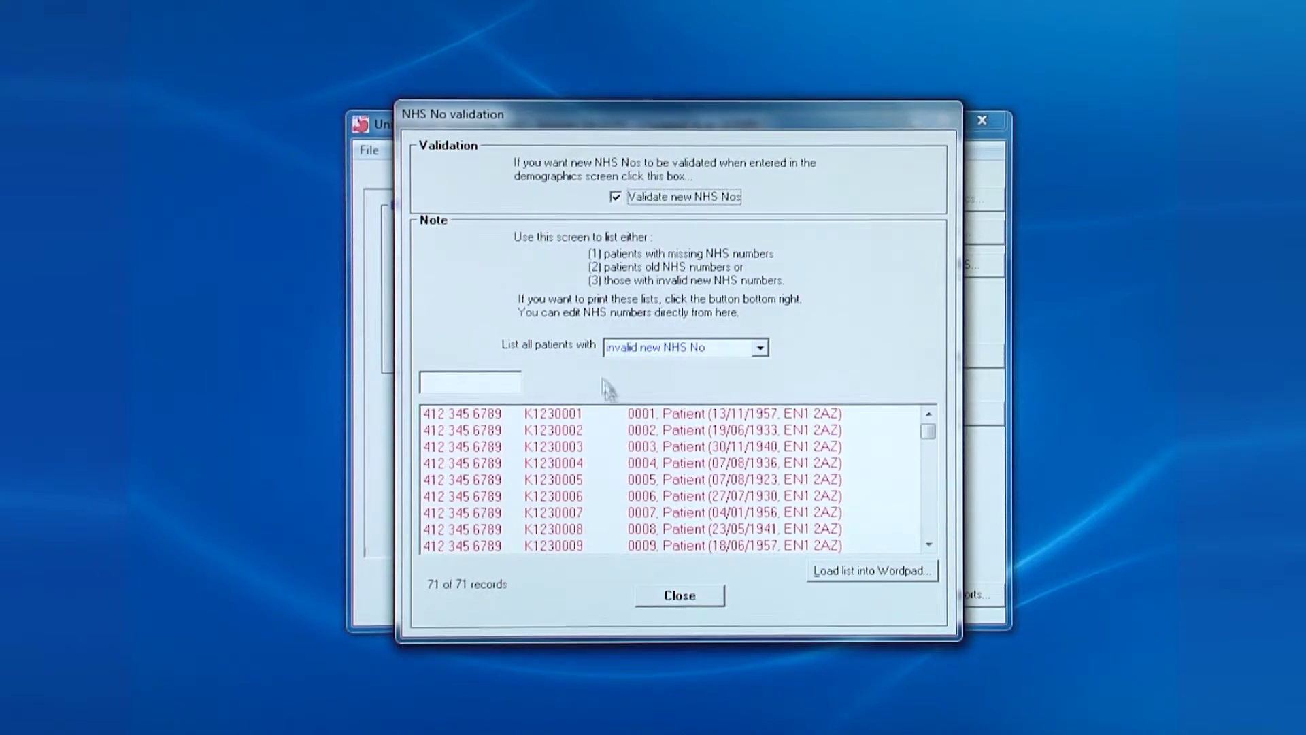
left_click(683, 597)
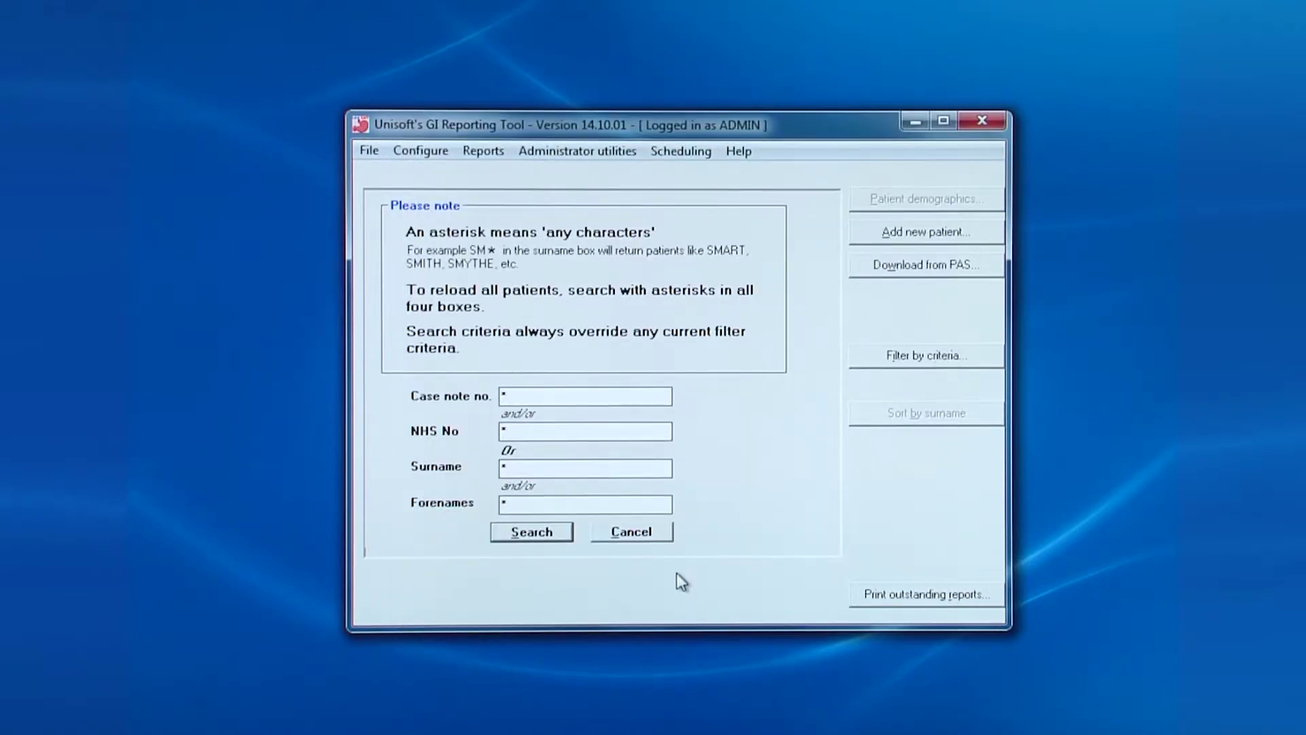
Open Registration details showing 'The Northern DGH' and 'Department of Gastroenterology'
left_click(577, 152)
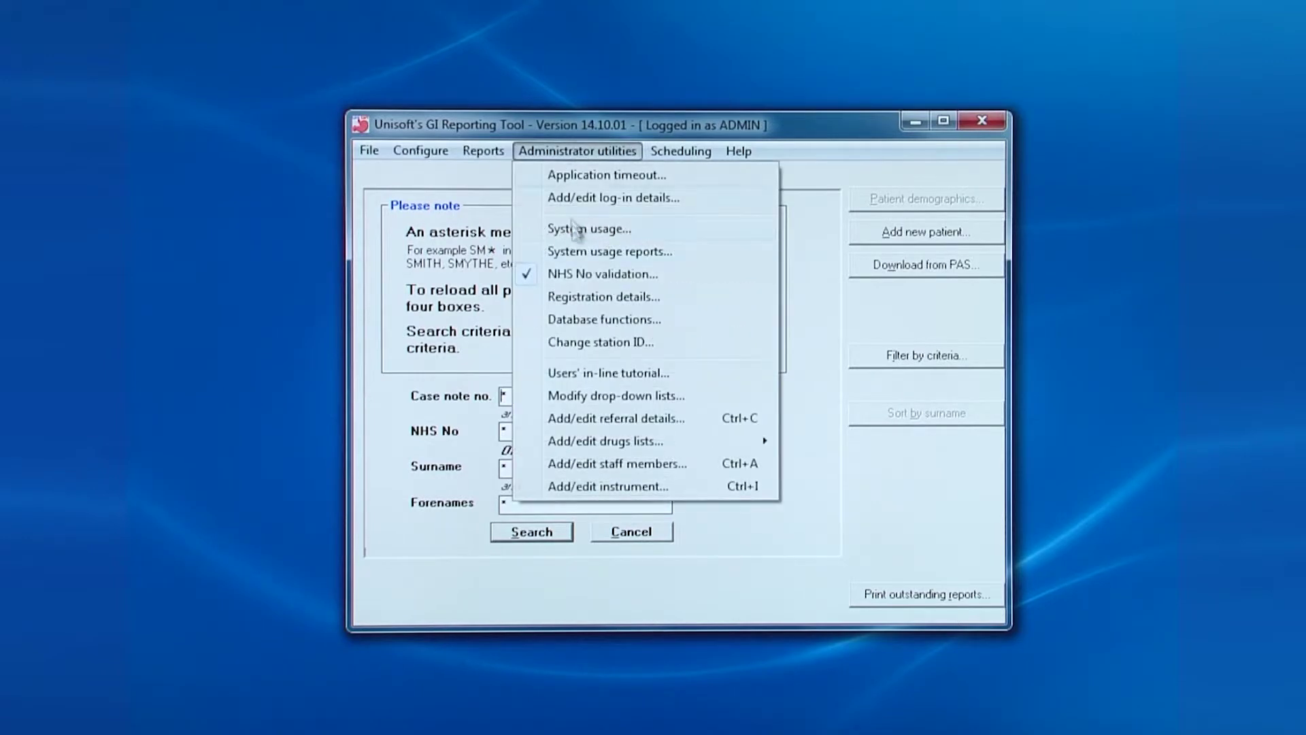
left_click(590, 299)
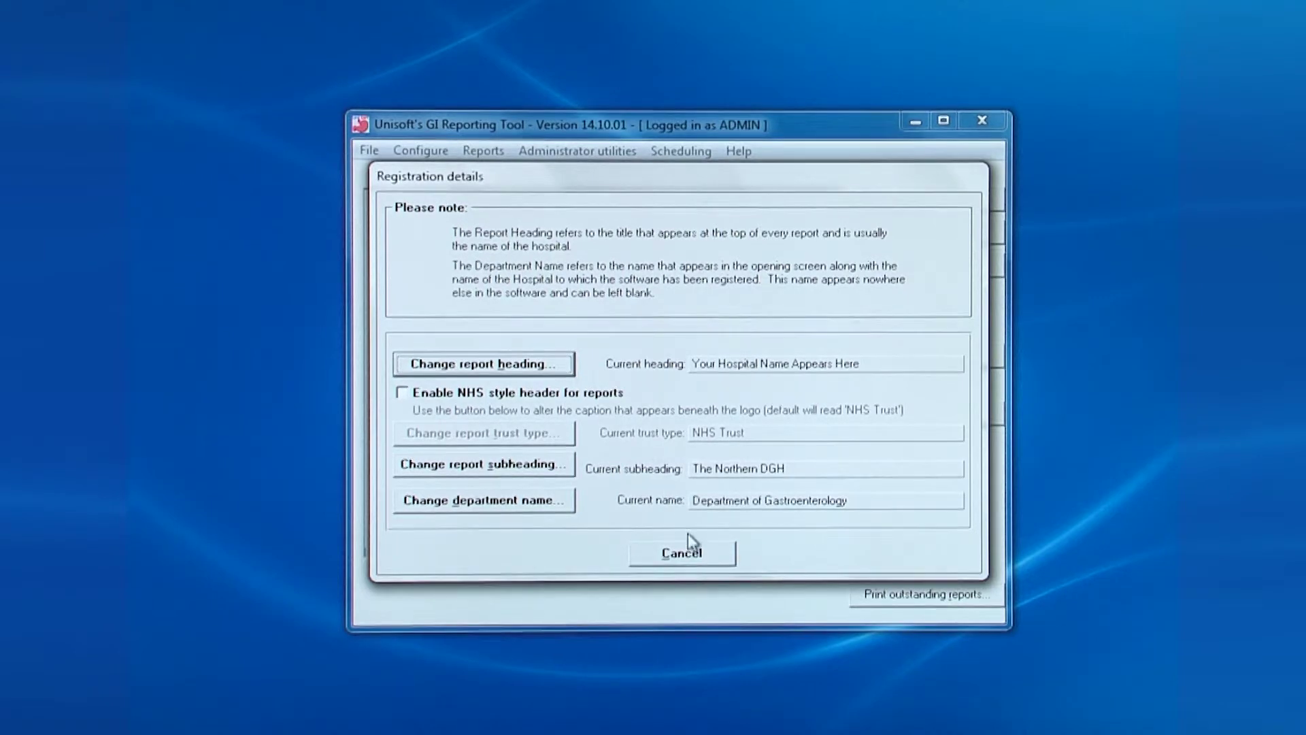
Cancel Registration details, view Database Functions for gastro.mdb, then cancel it too
left_click(687, 559)
left_click(583, 155)
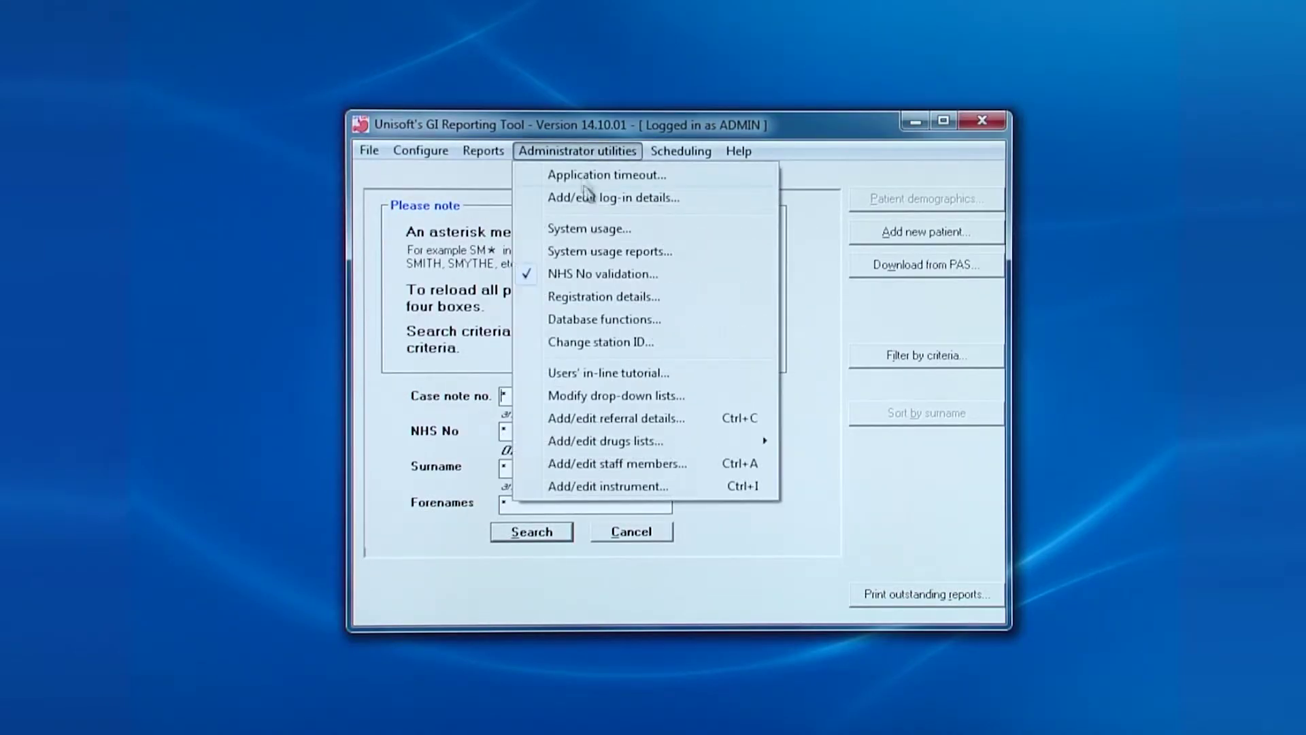
left_click(604, 320)
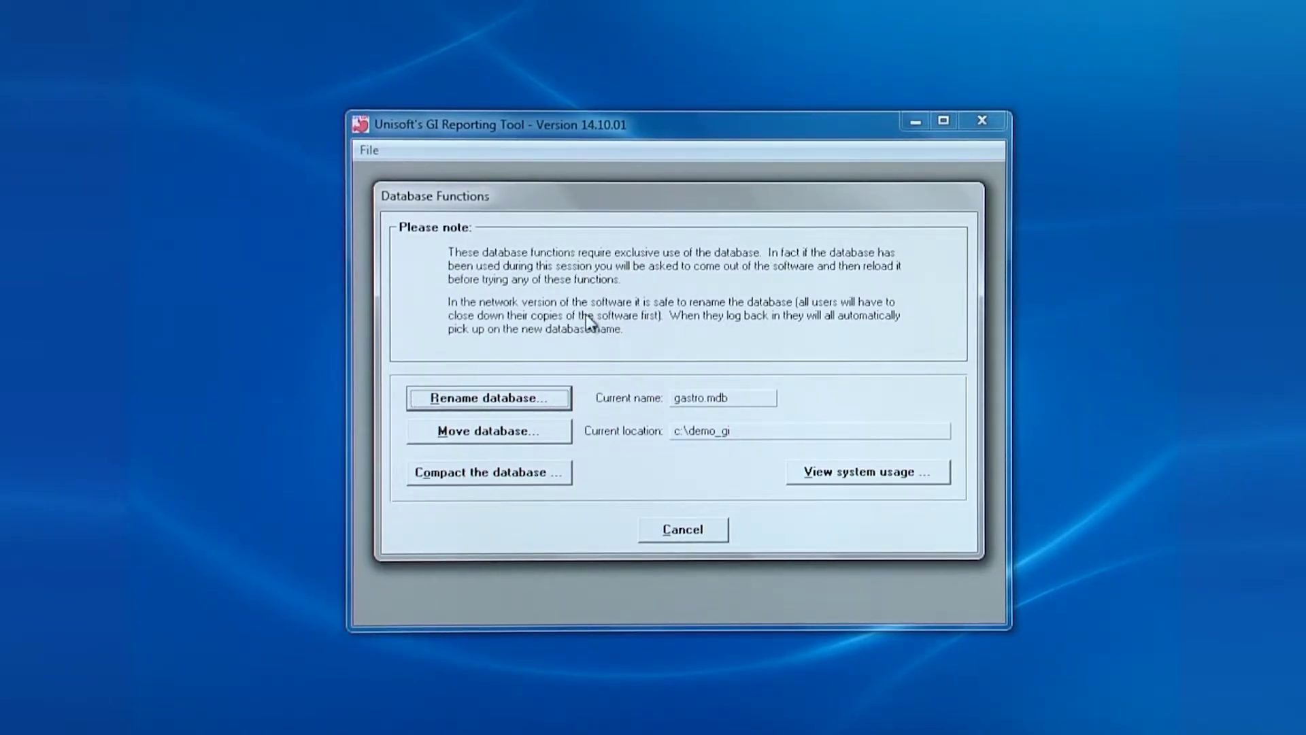
left_click(703, 532)
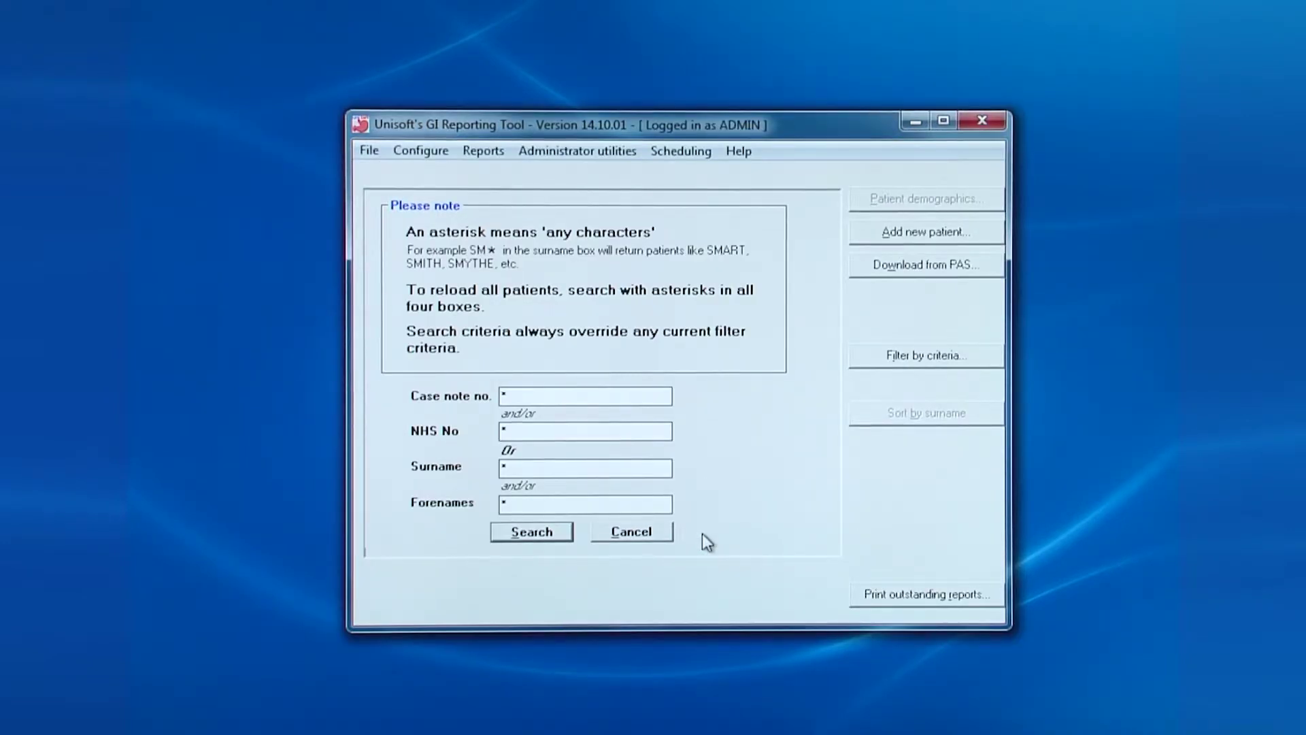
left_click(589, 152)
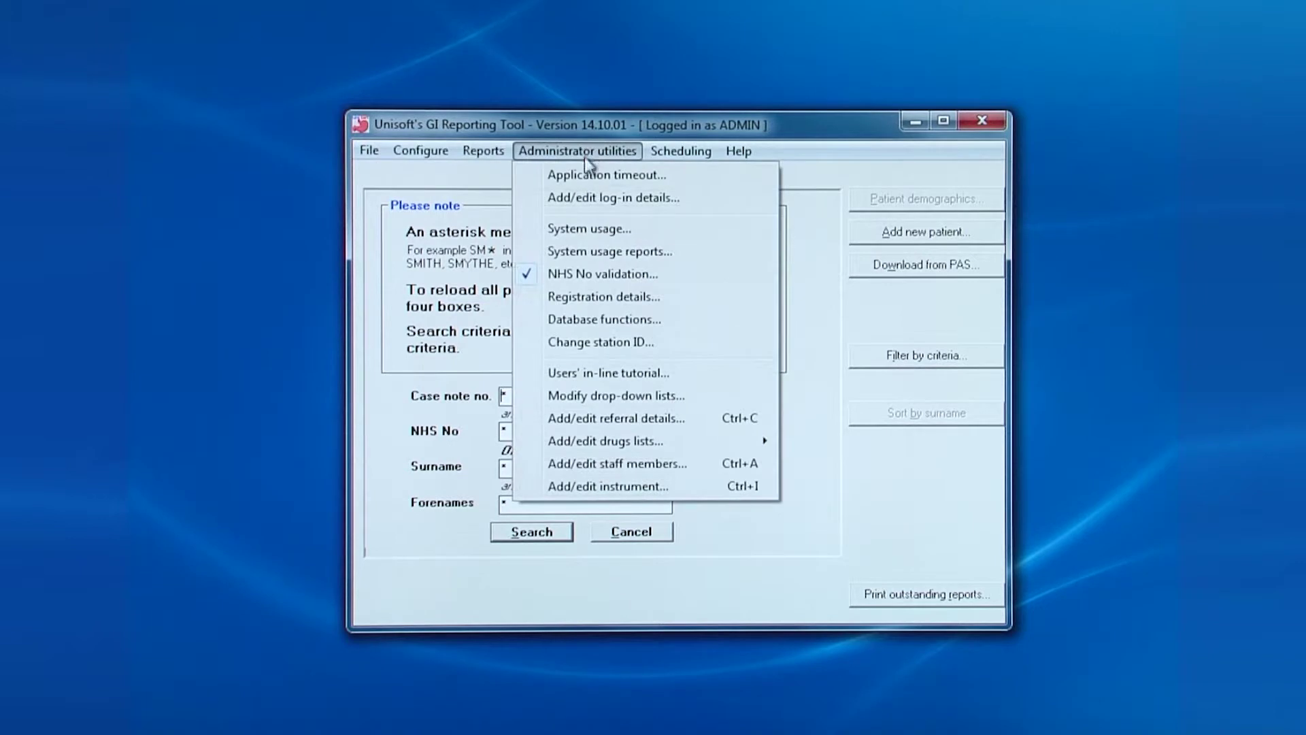
left_click(591, 345)
Set the fourth user's ERCP, Col/Sig and EUS in-line tutorials to no and accept
left_click(620, 374)
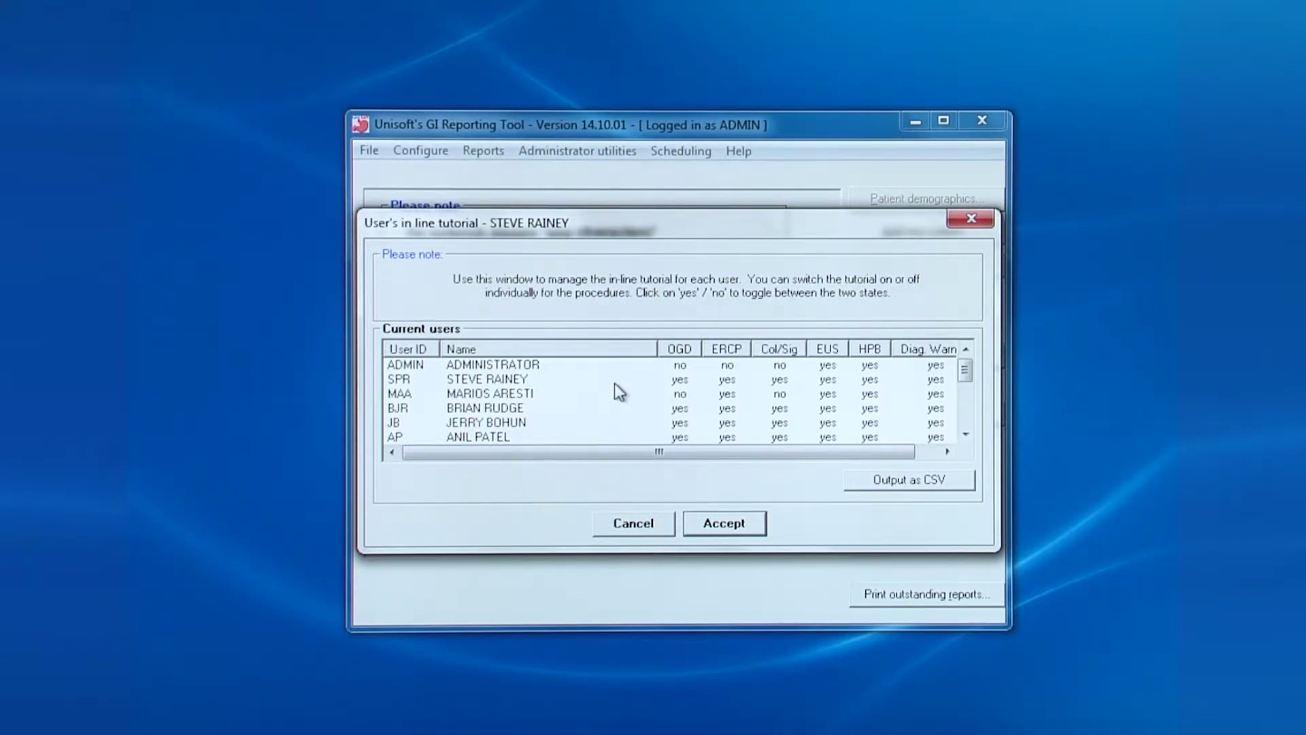
left_click(727, 365)
left_click(727, 409)
left_click(780, 409)
left_click(827, 408)
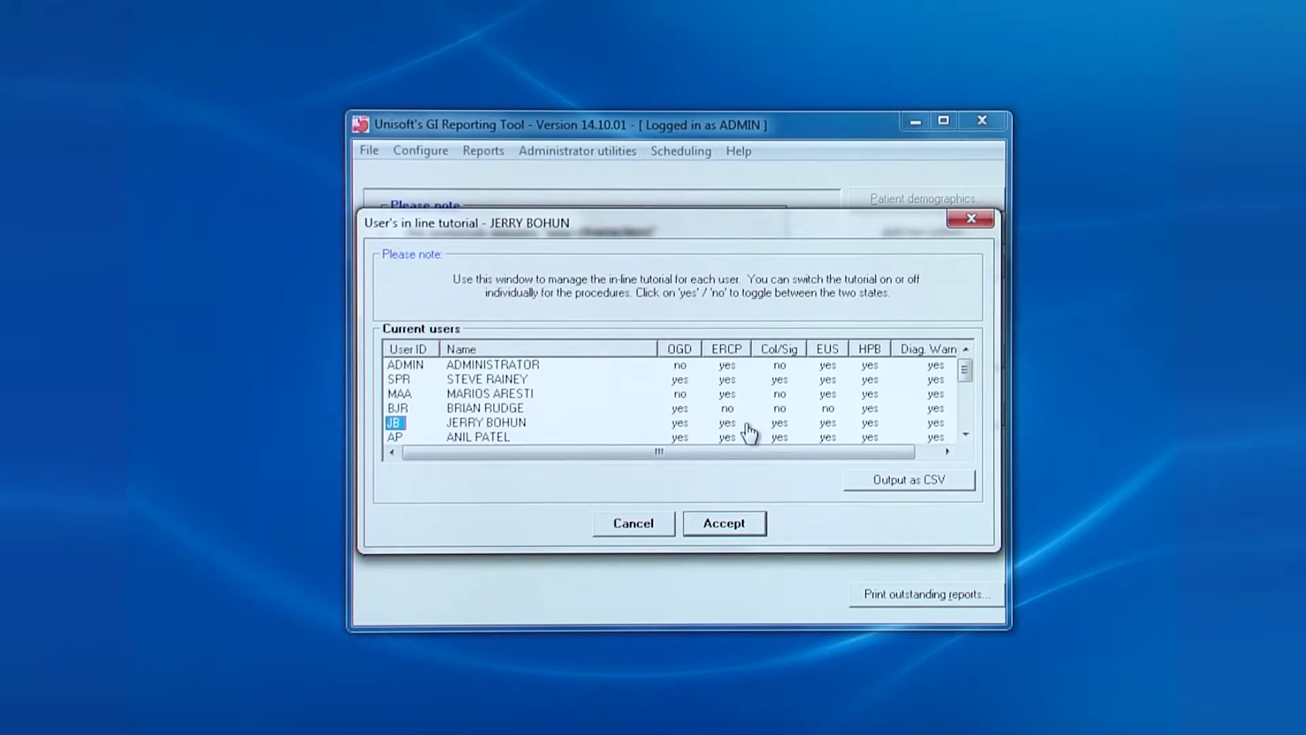
left_click(721, 523)
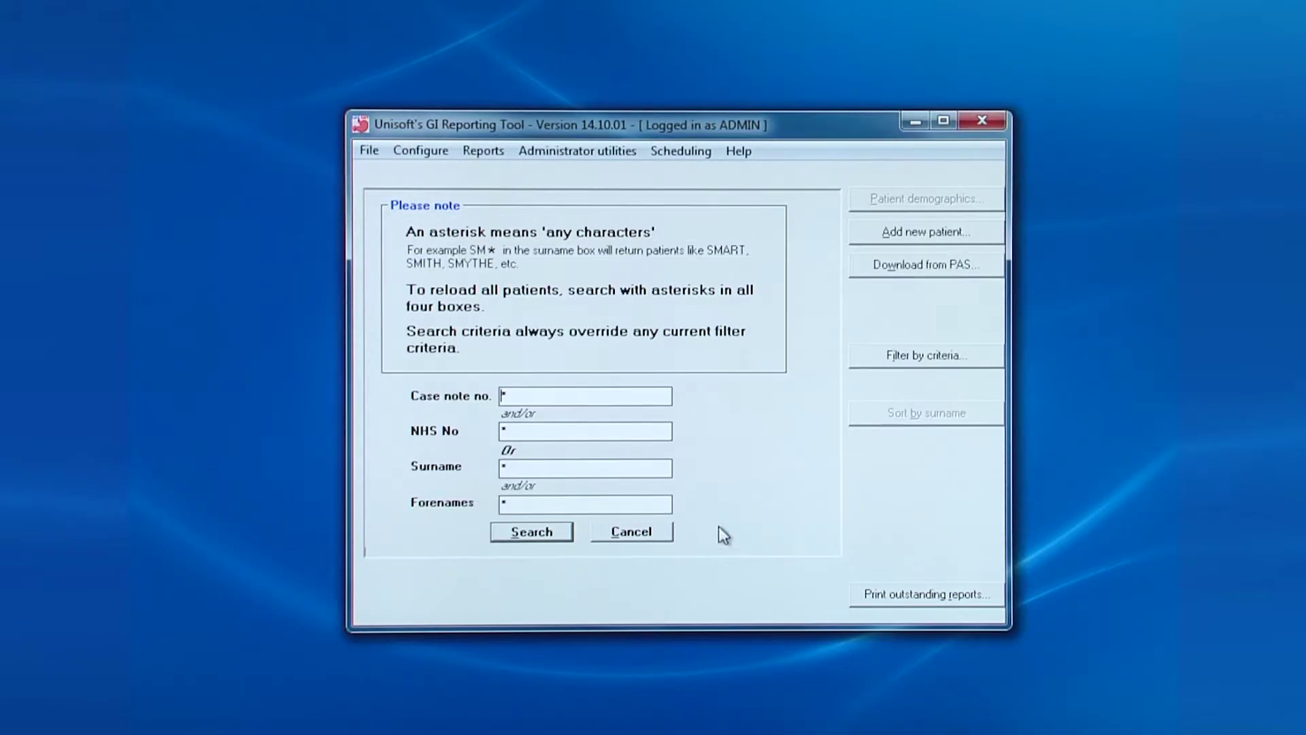
Suppress 'quiescent' under Colitis grading of activity in Modify drop-down lists, then close
left_click(592, 152)
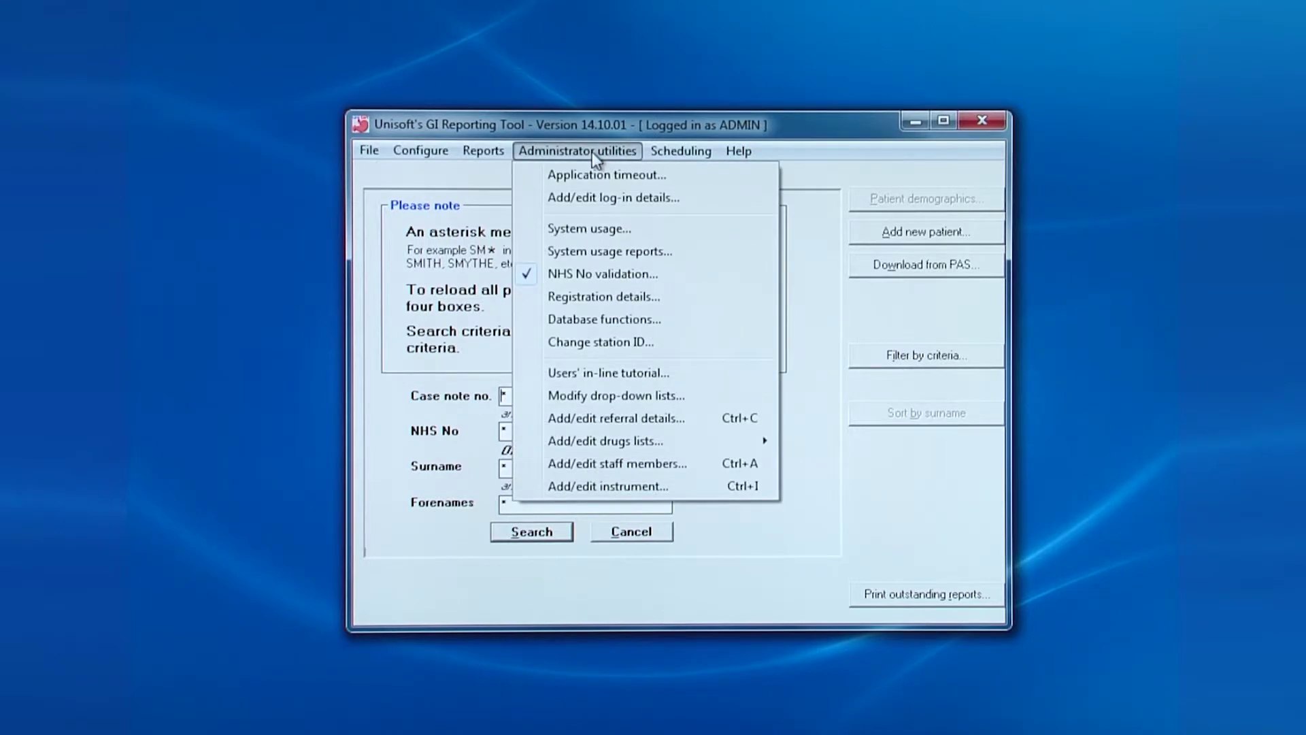
left_click(607, 396)
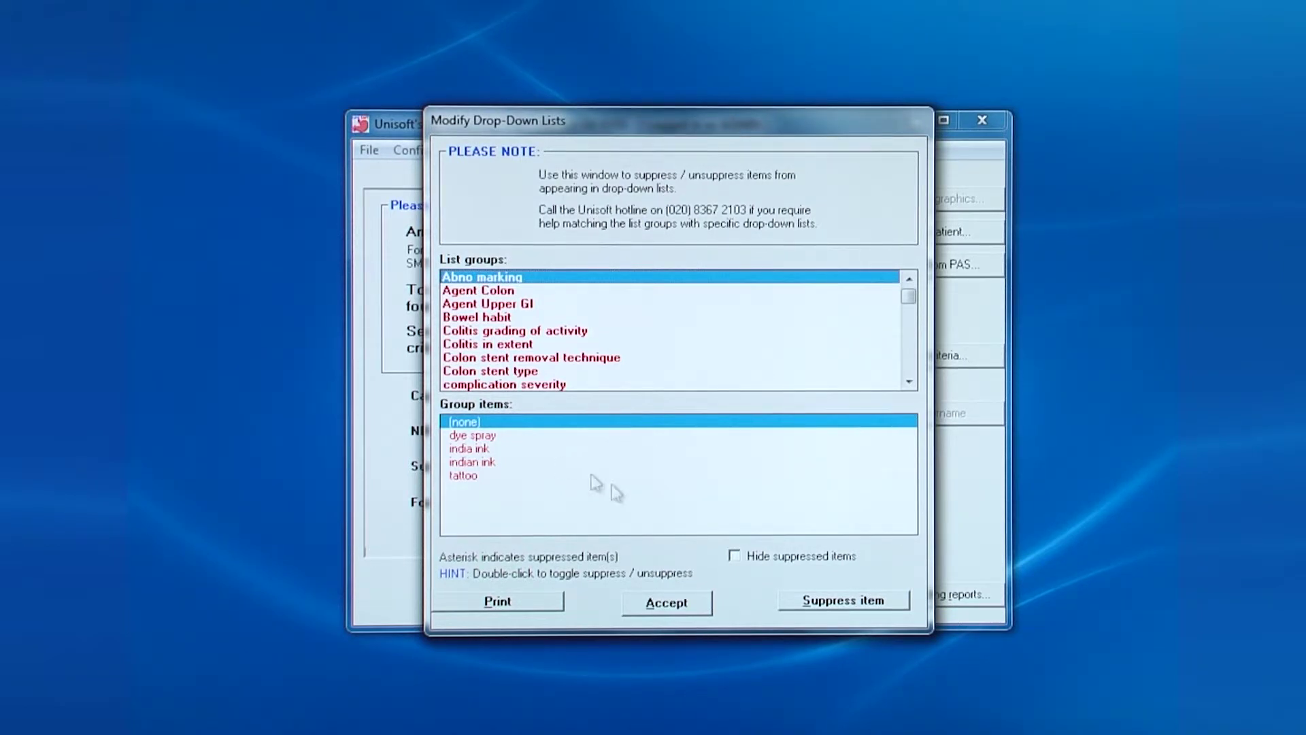
left_click(527, 332)
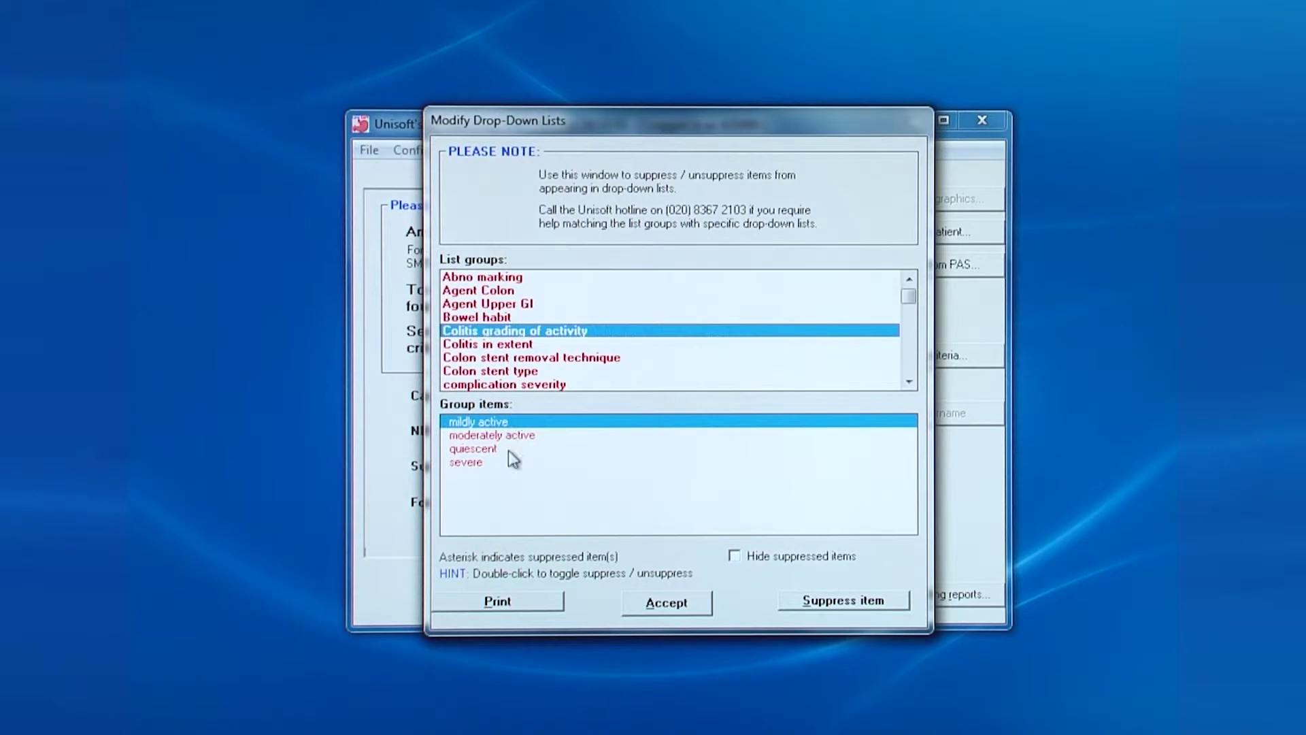
left_click(488, 448)
left_click(837, 602)
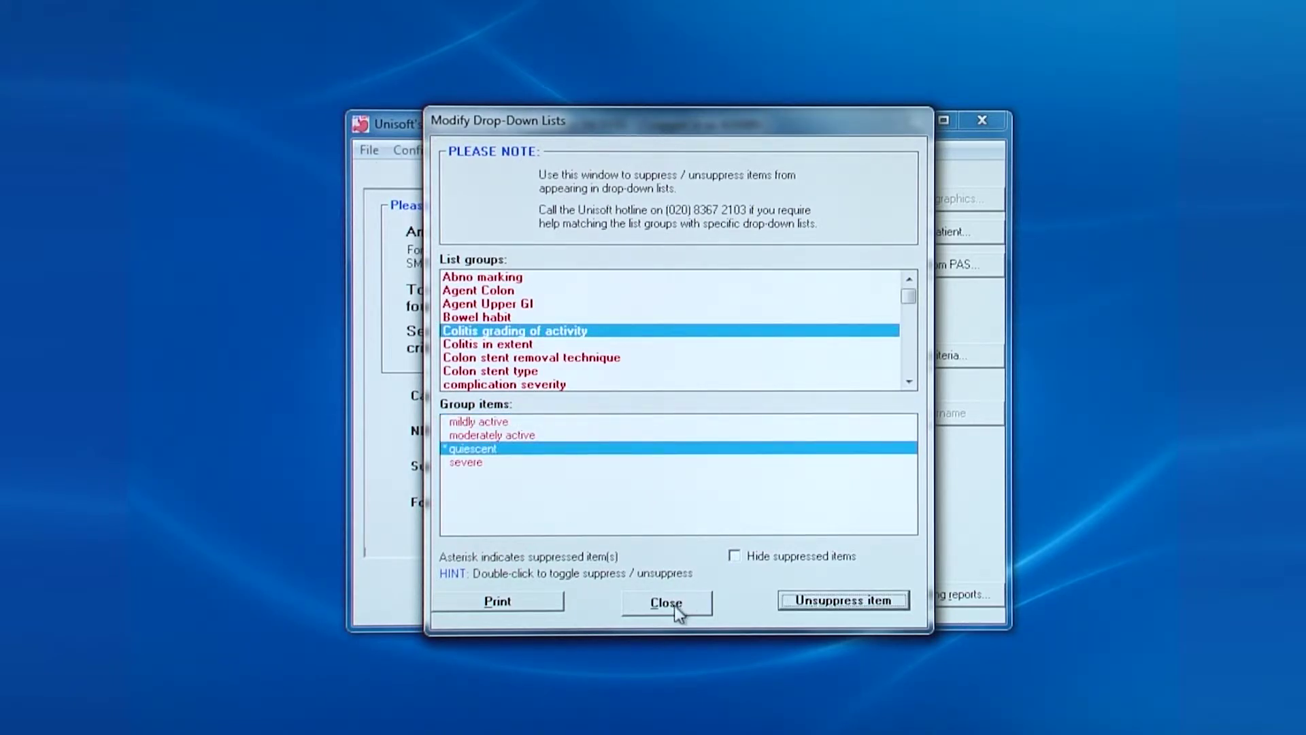
left_click(675, 605)
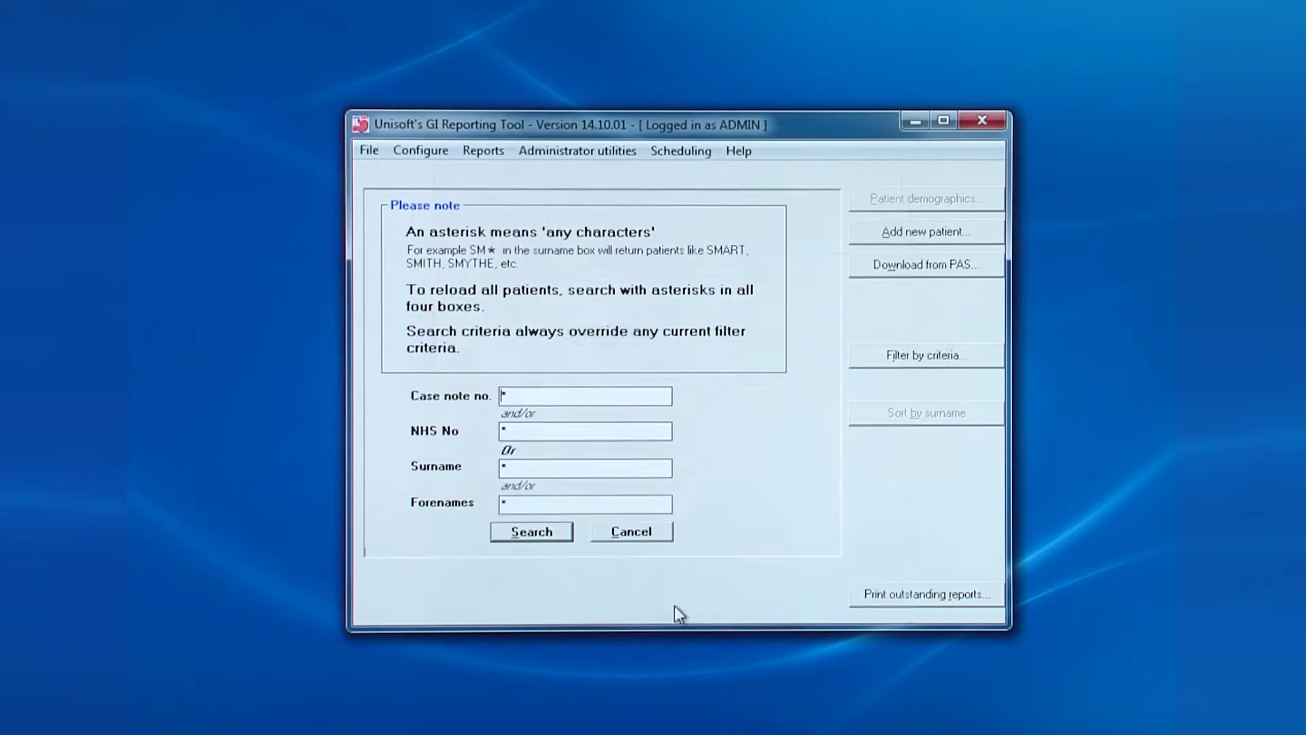
left_click(604, 155)
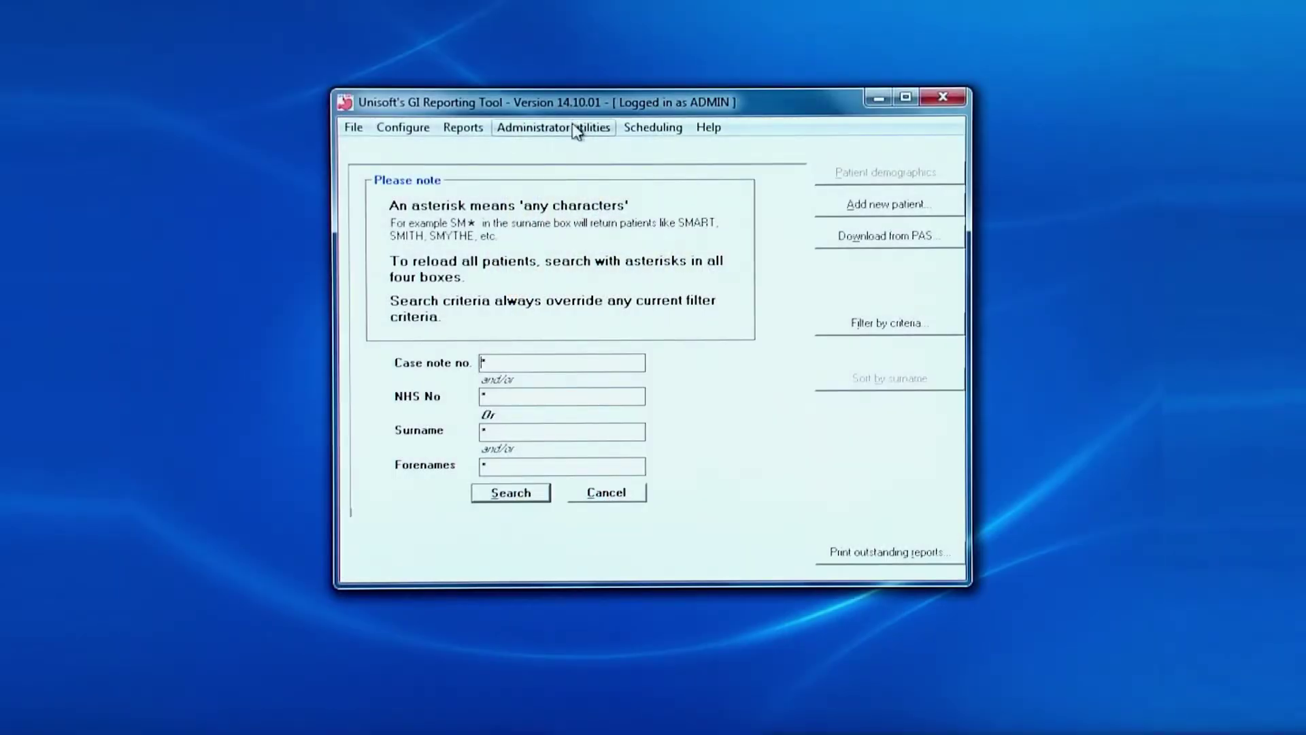
Open Add/edit referral details to show the three existing referring consultants
left_click(577, 129)
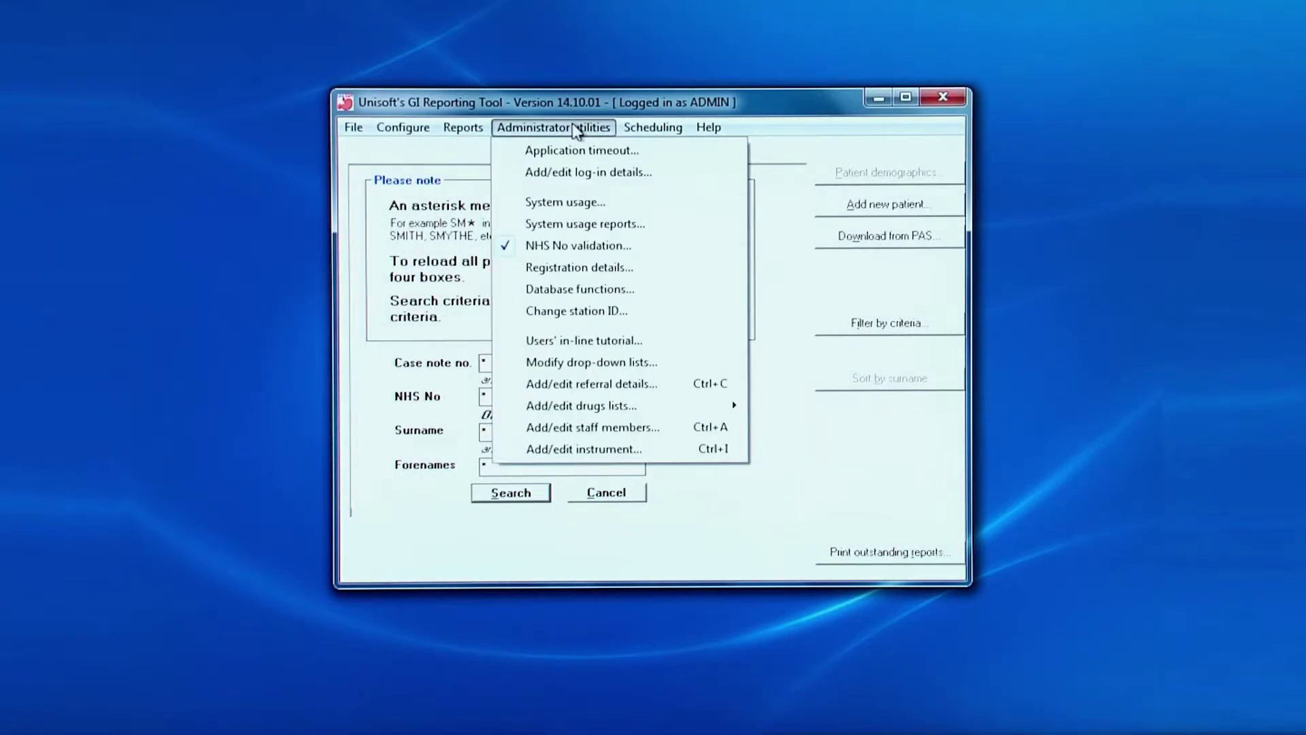
left_click(582, 385)
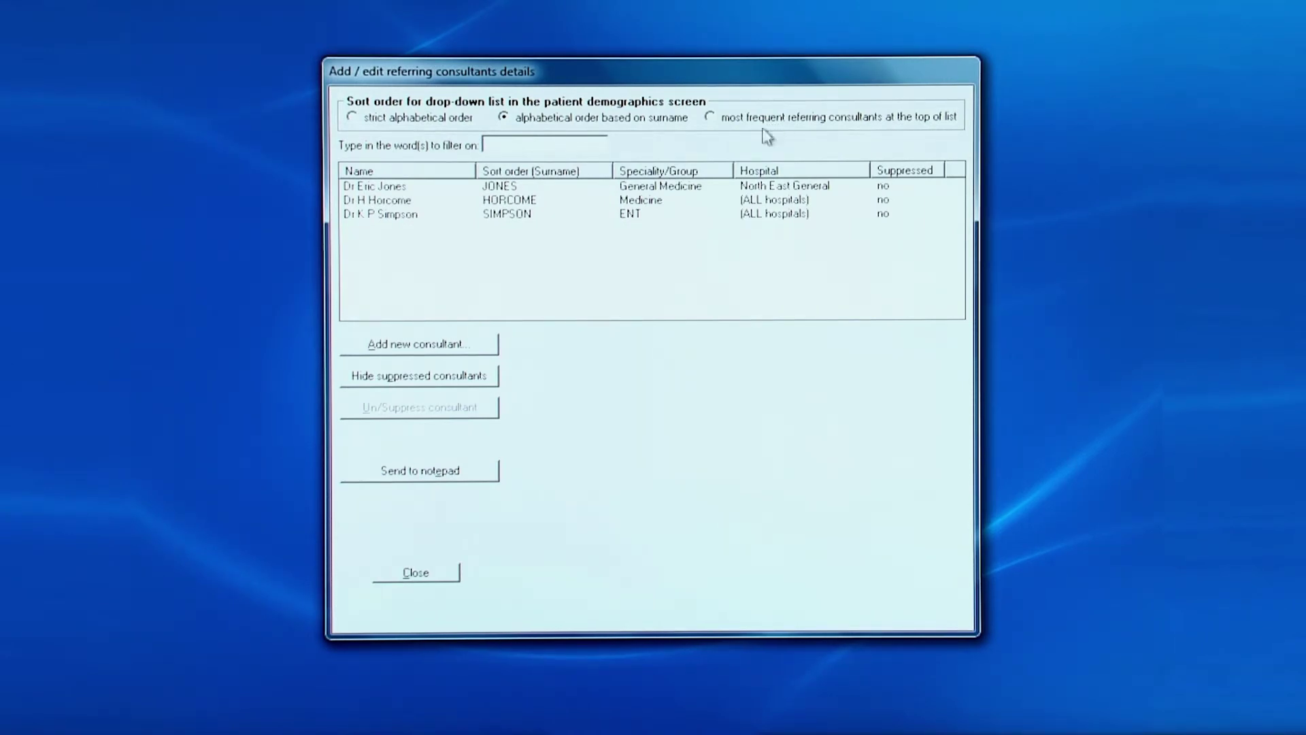
left_click(552, 143)
Start a new referring consultant with title Dr and enter the consultant's name
left_click(434, 347)
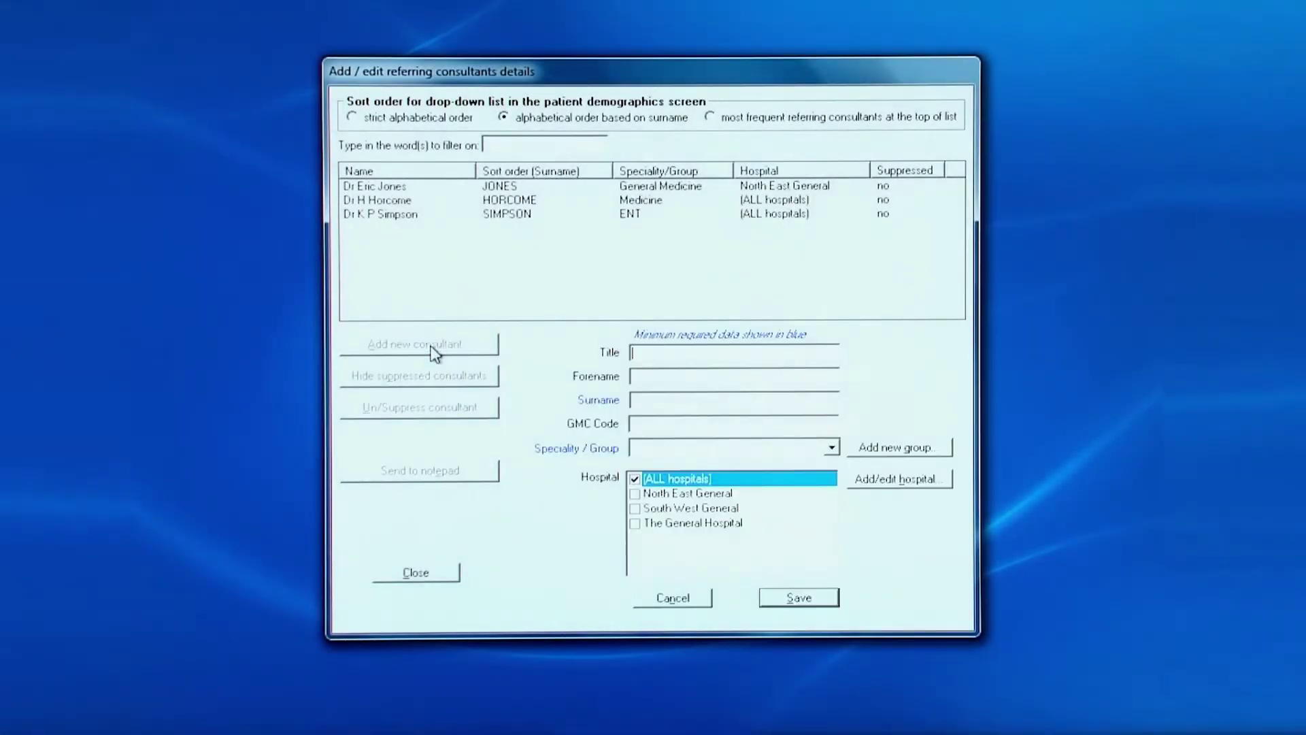
left_click(639, 352)
type("Dr")
left_click(653, 376)
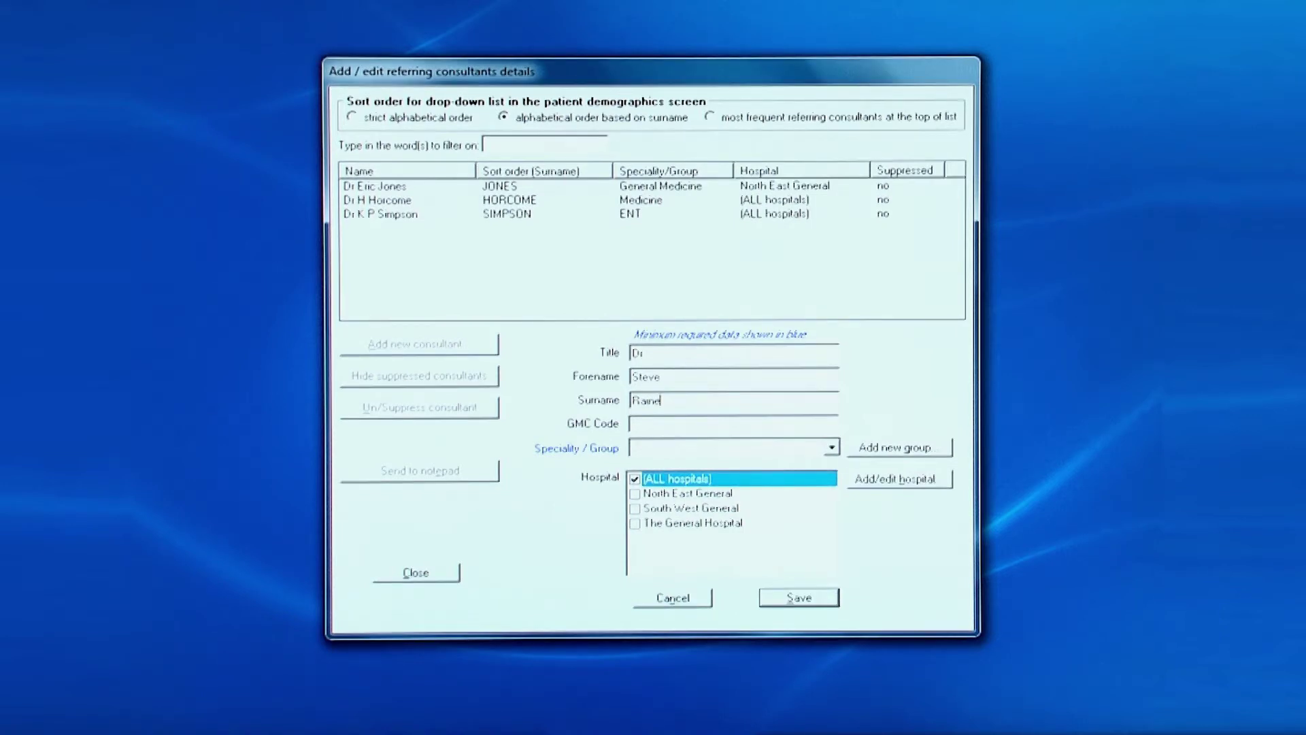
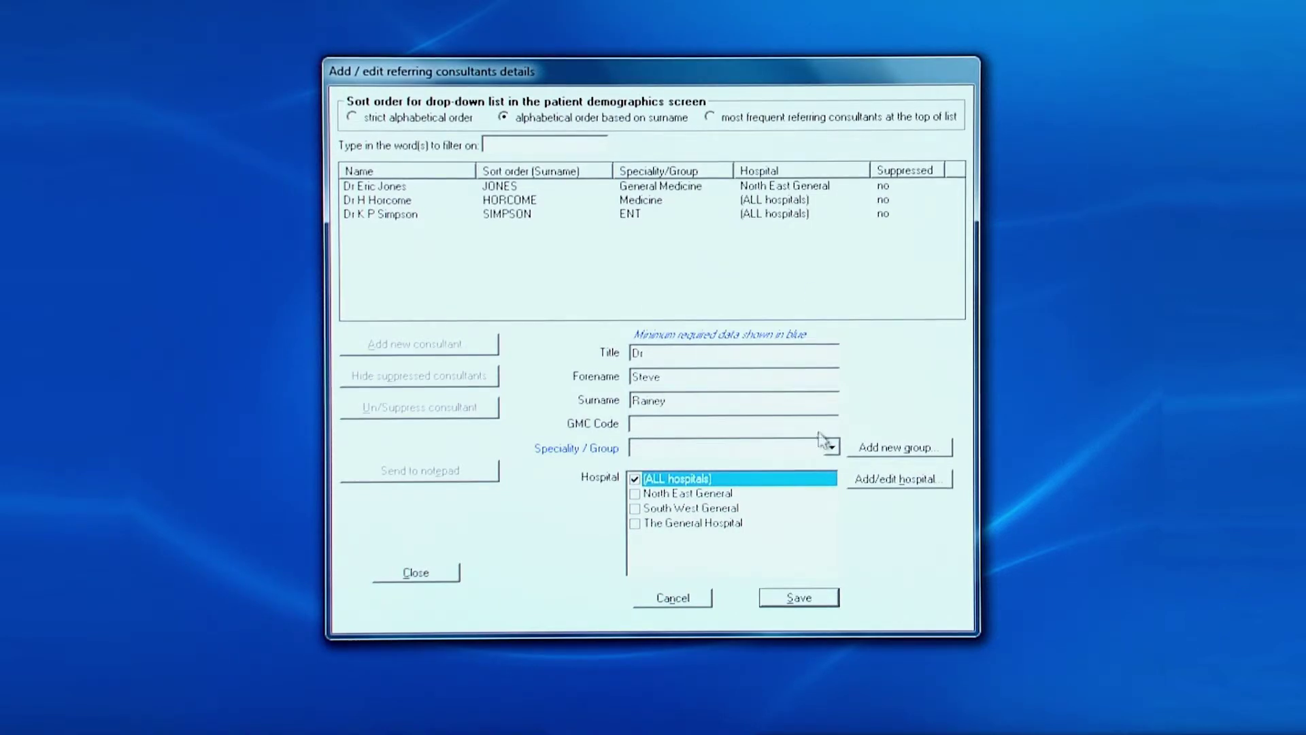
Set speciality to General Medicine, limit to South West General, and save
left_click(831, 448)
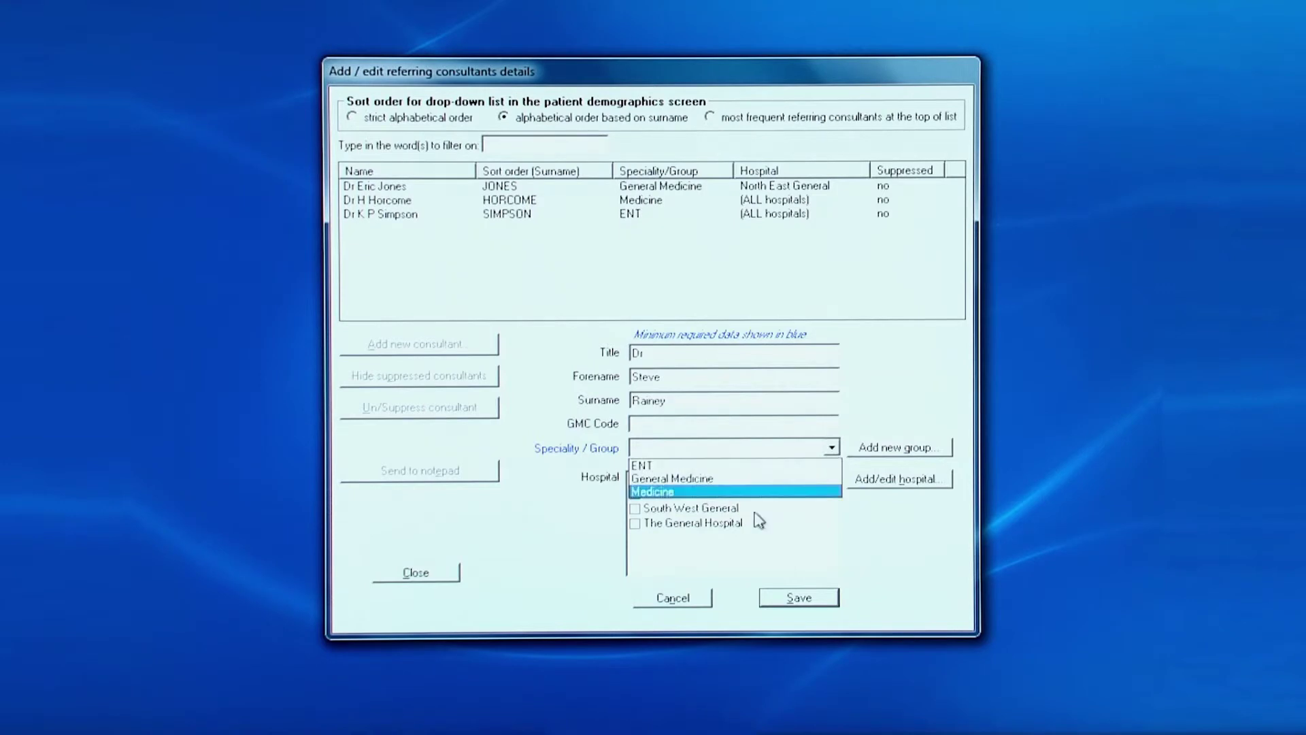
left_click(732, 480)
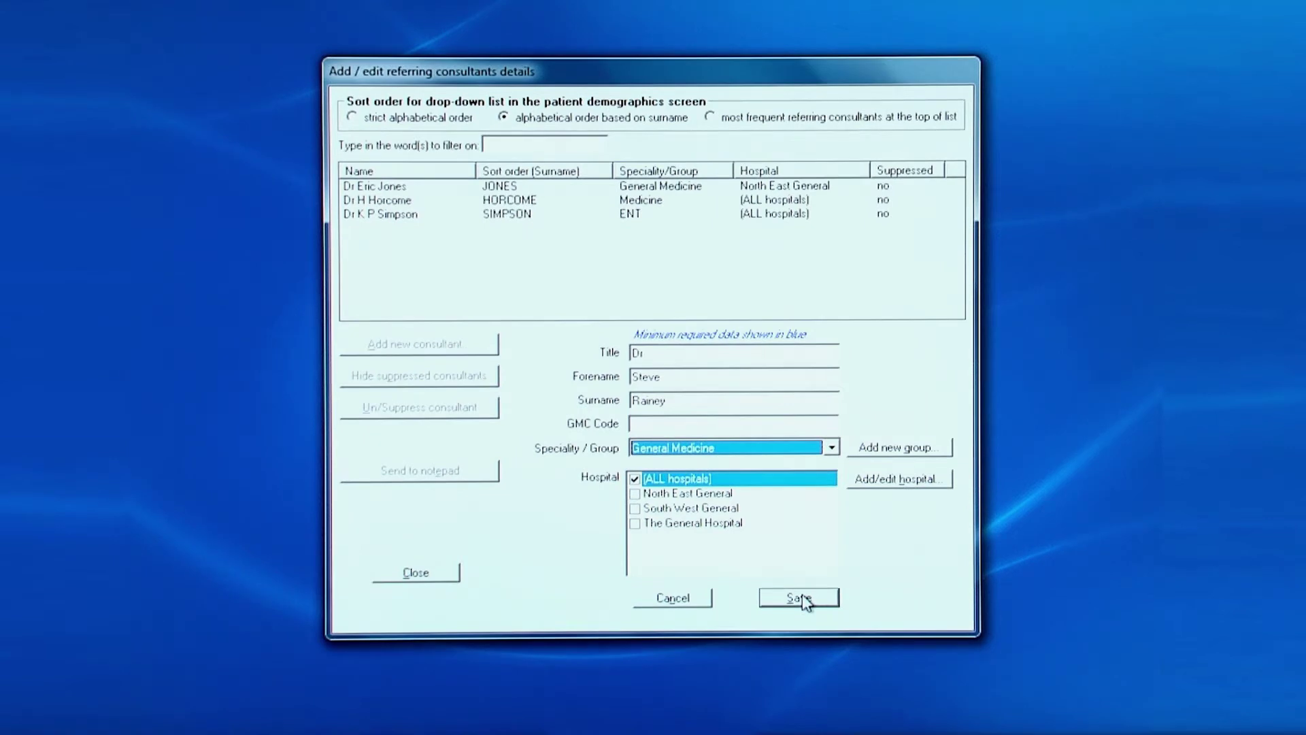
left_click(674, 508)
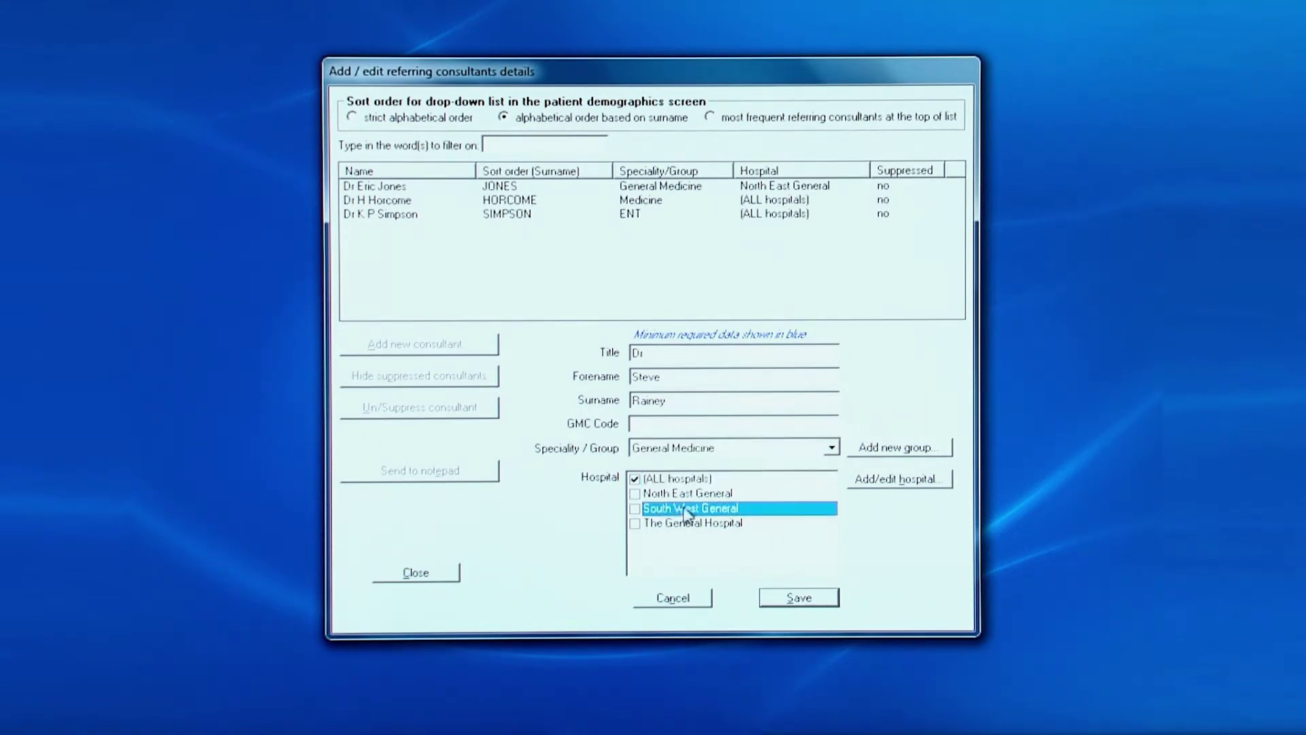
left_click(635, 509)
left_click(816, 600)
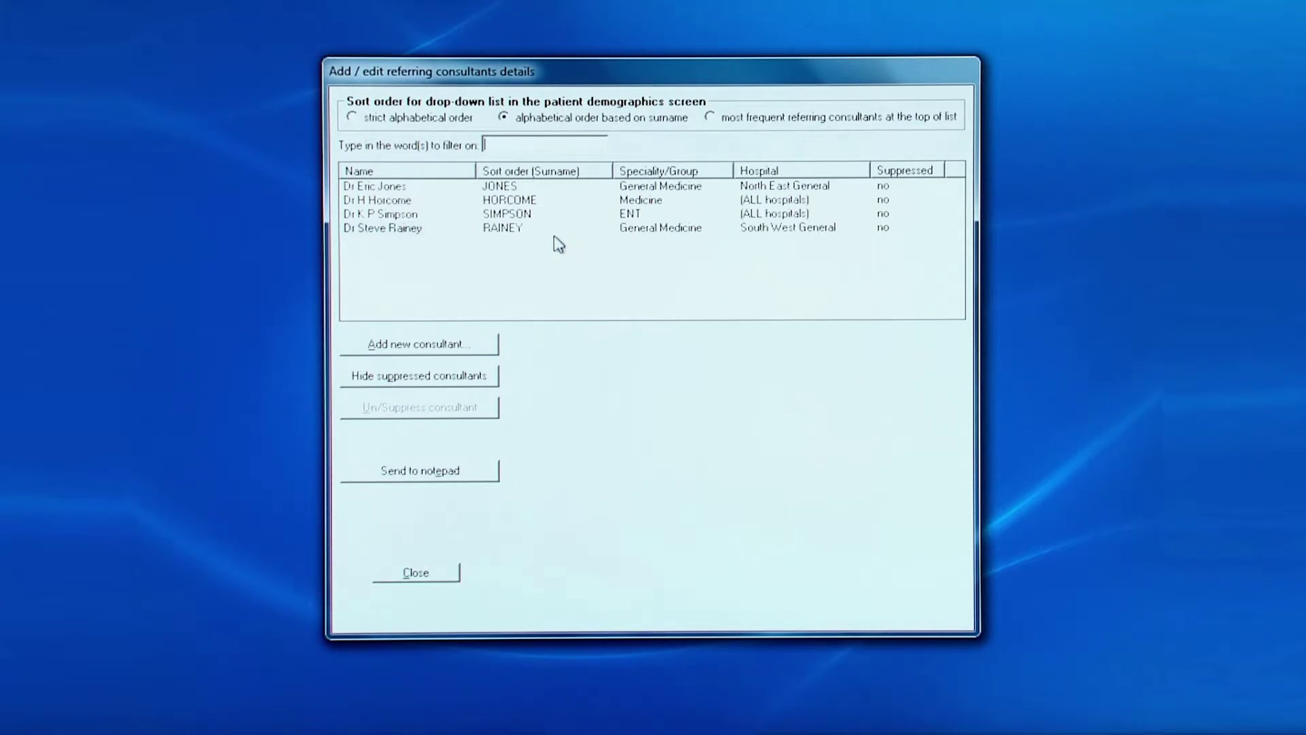
Suppress the new General Medicine consultant and close the referring consultants window
left_click(400, 231)
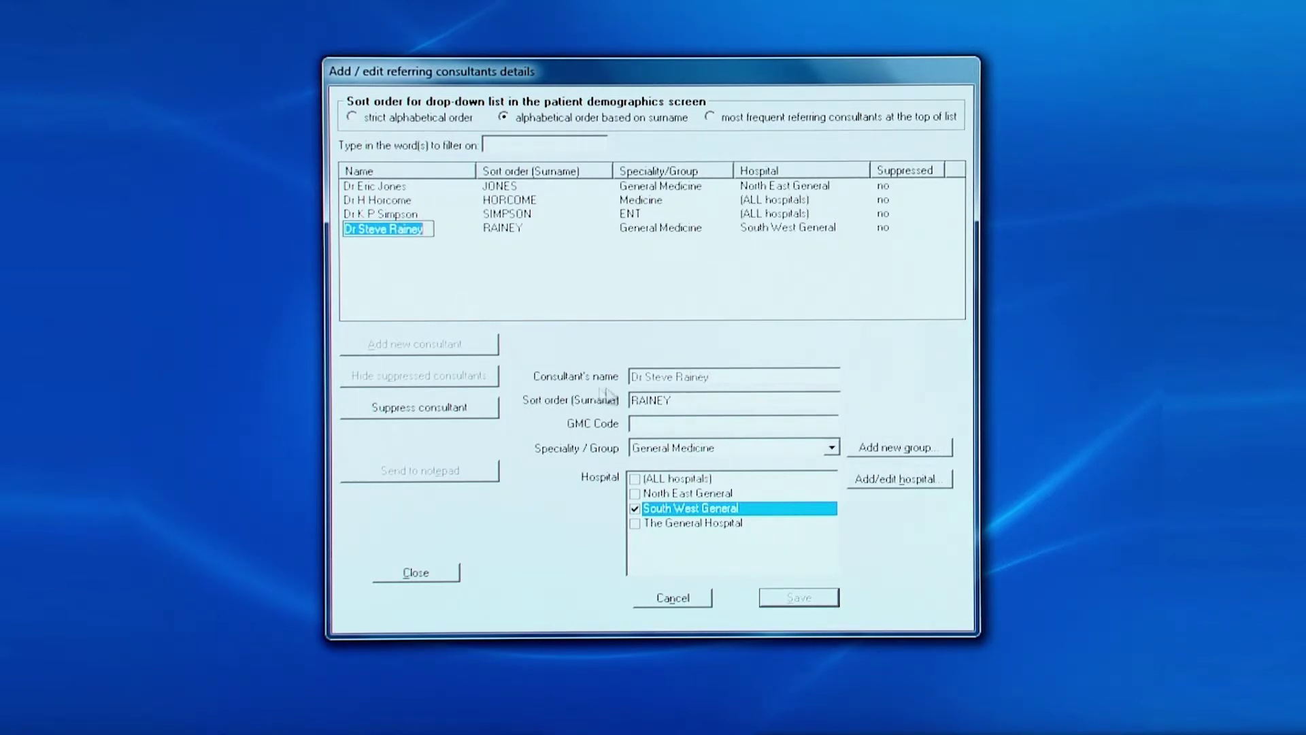
left_click(405, 407)
left_click(428, 573)
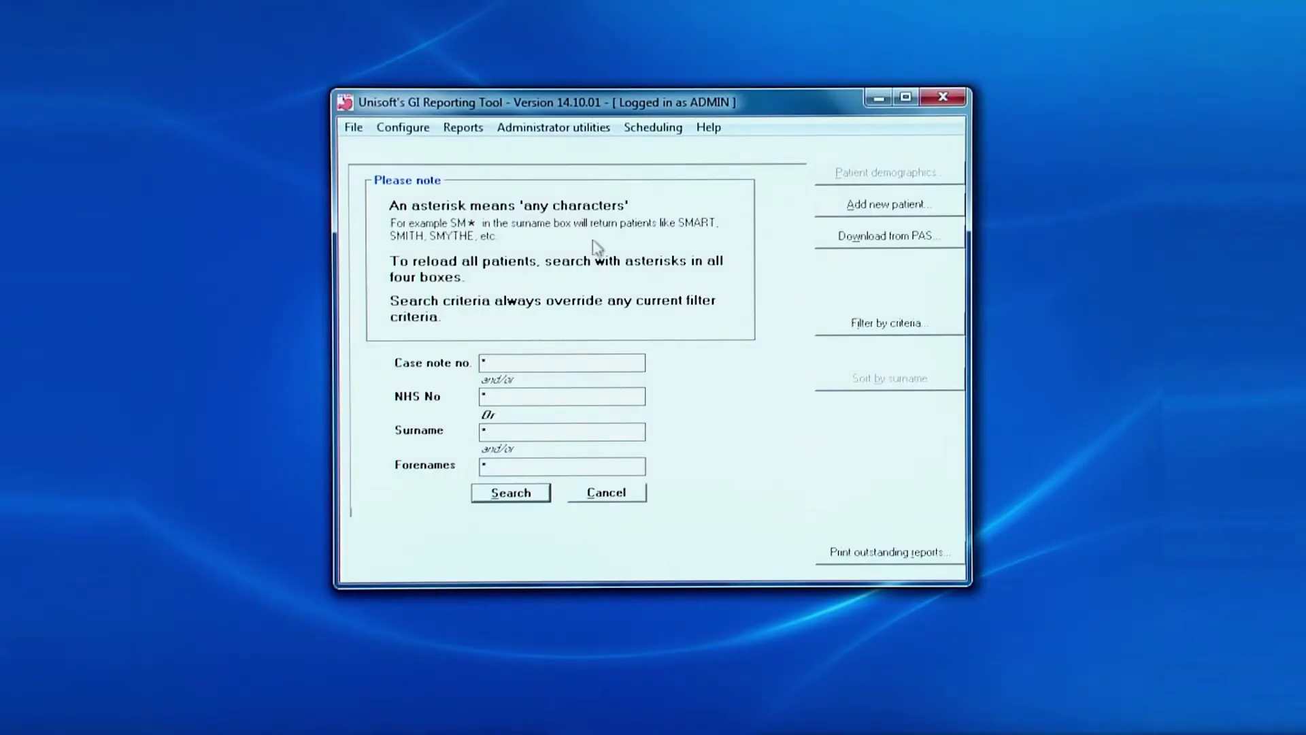
left_click(585, 135)
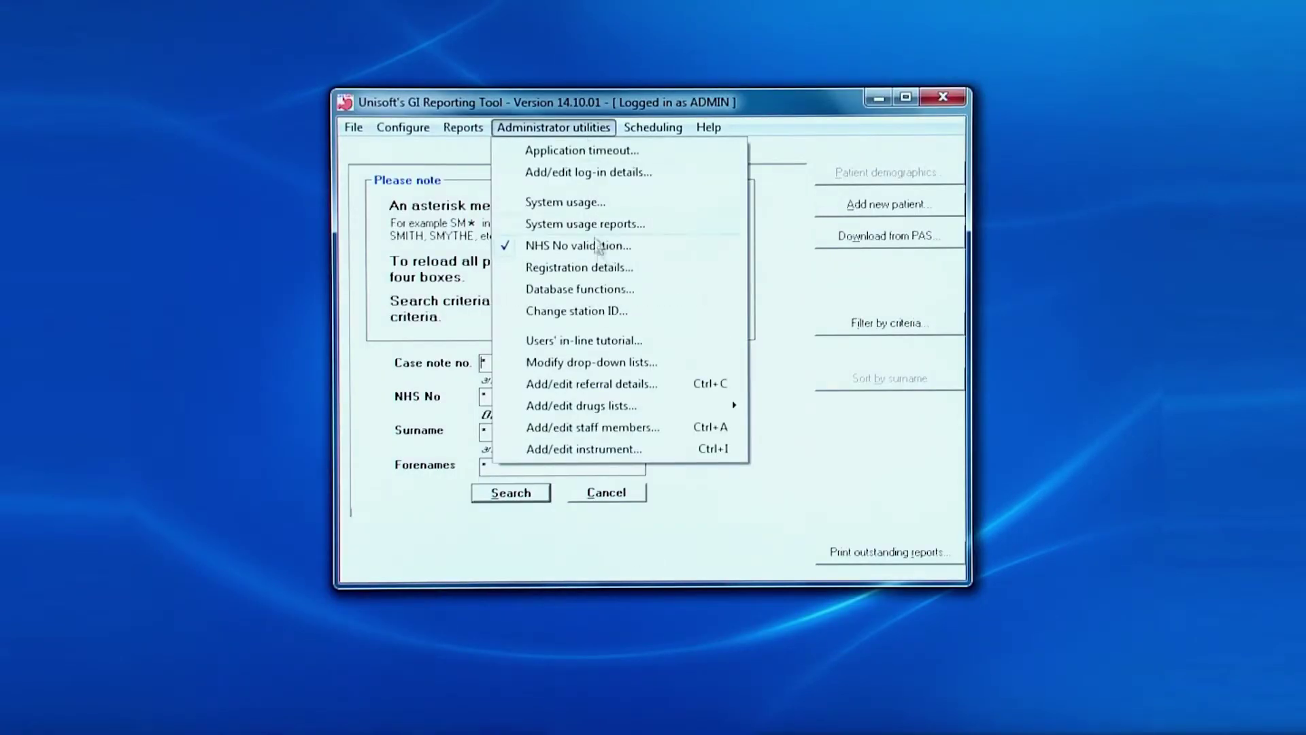
Add referrer surname GP in a new 'Direct referral' group, save, and close the window
left_click(603, 385)
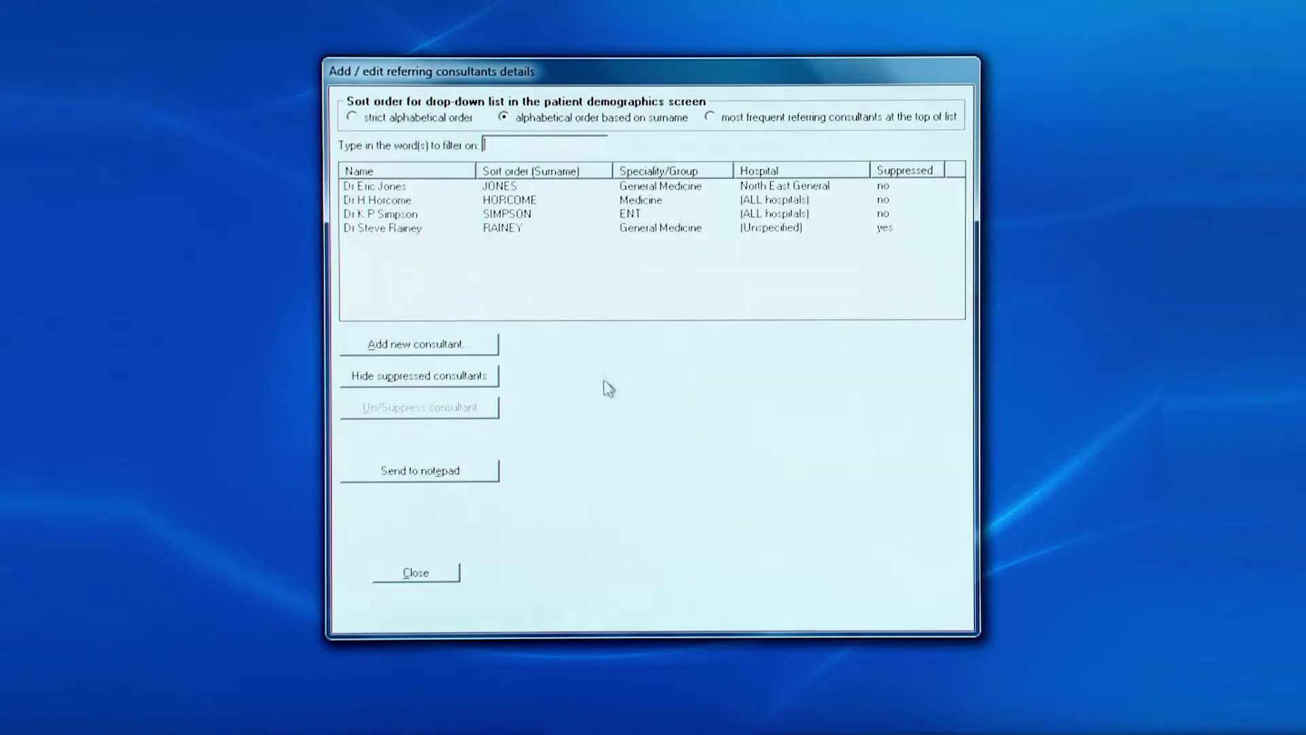
left_click(427, 347)
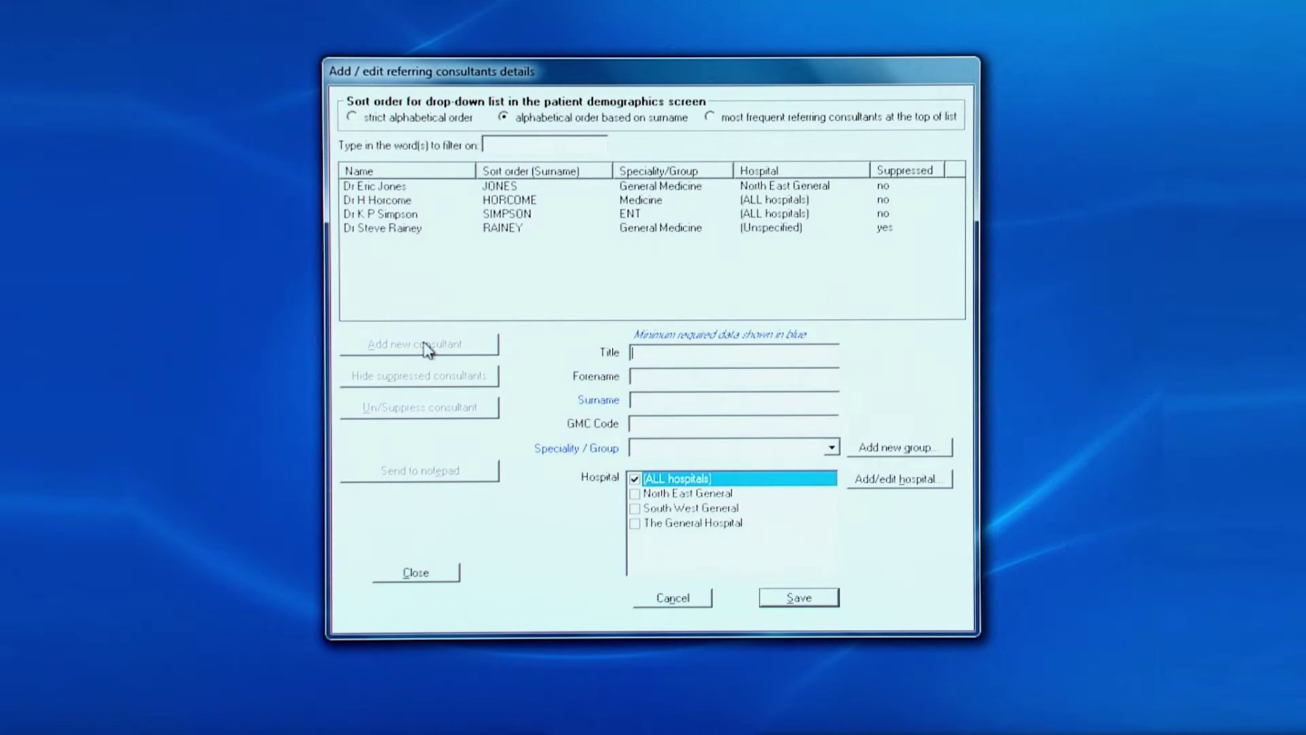
left_click(664, 398)
type("GP")
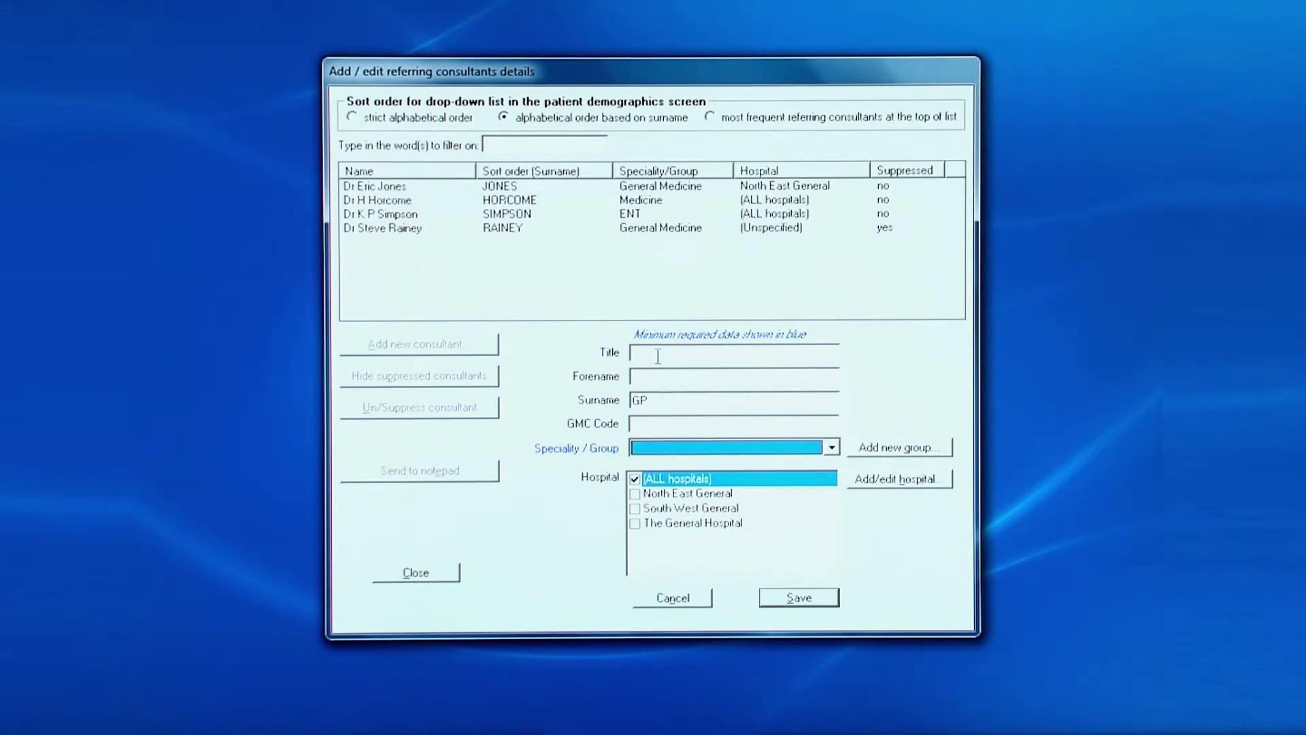
left_click(918, 450)
type("Direct ")
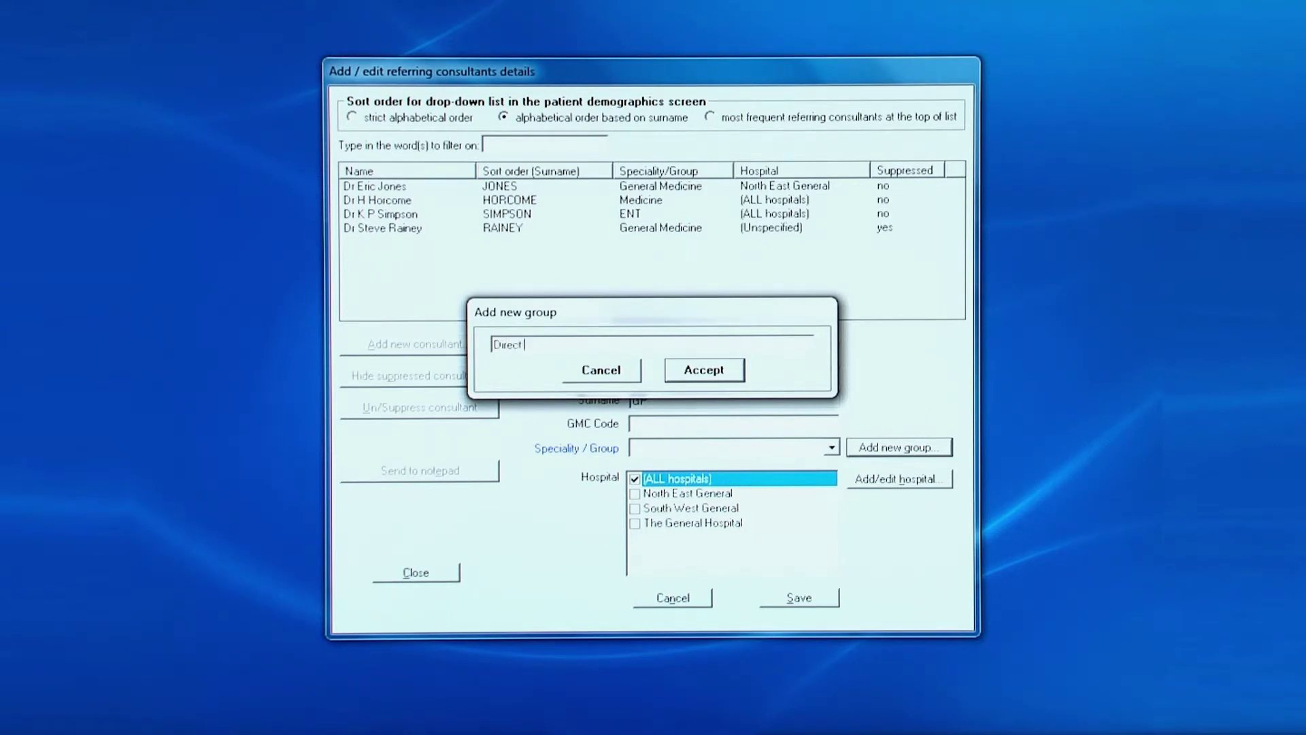
type("referral")
left_click(697, 373)
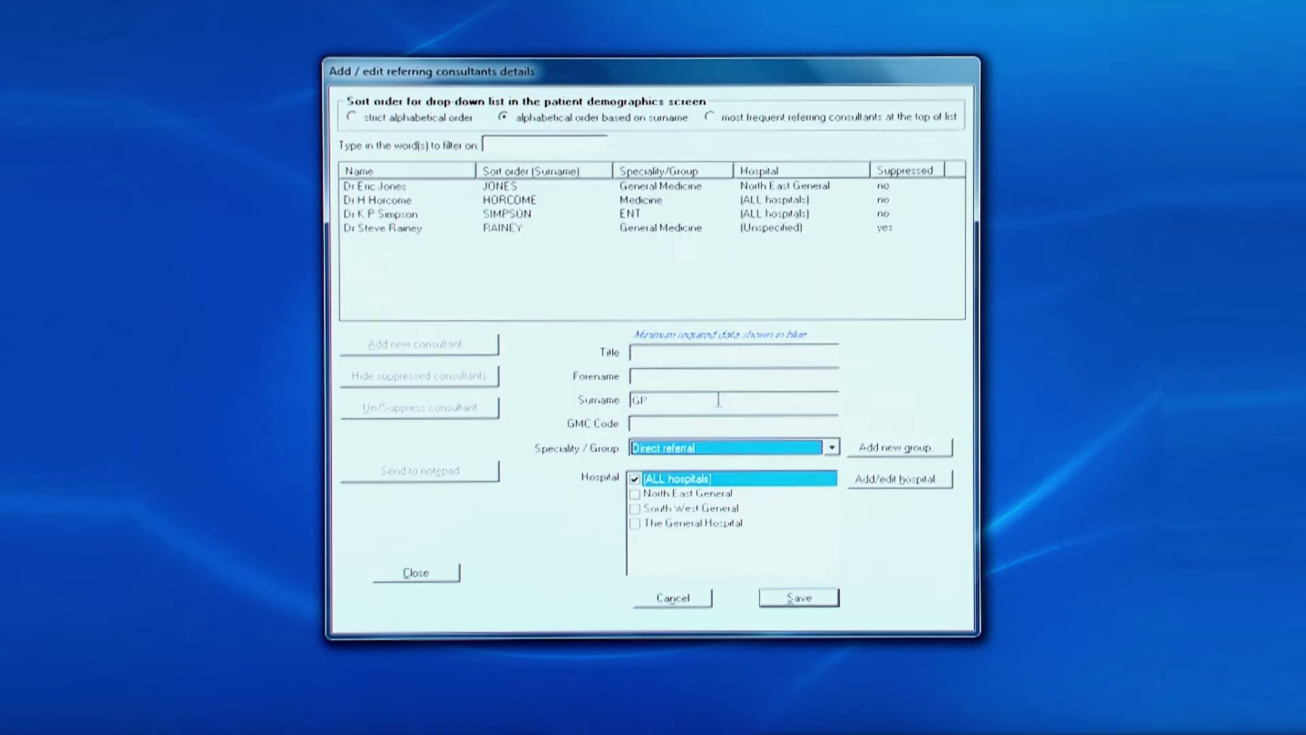
left_click(811, 600)
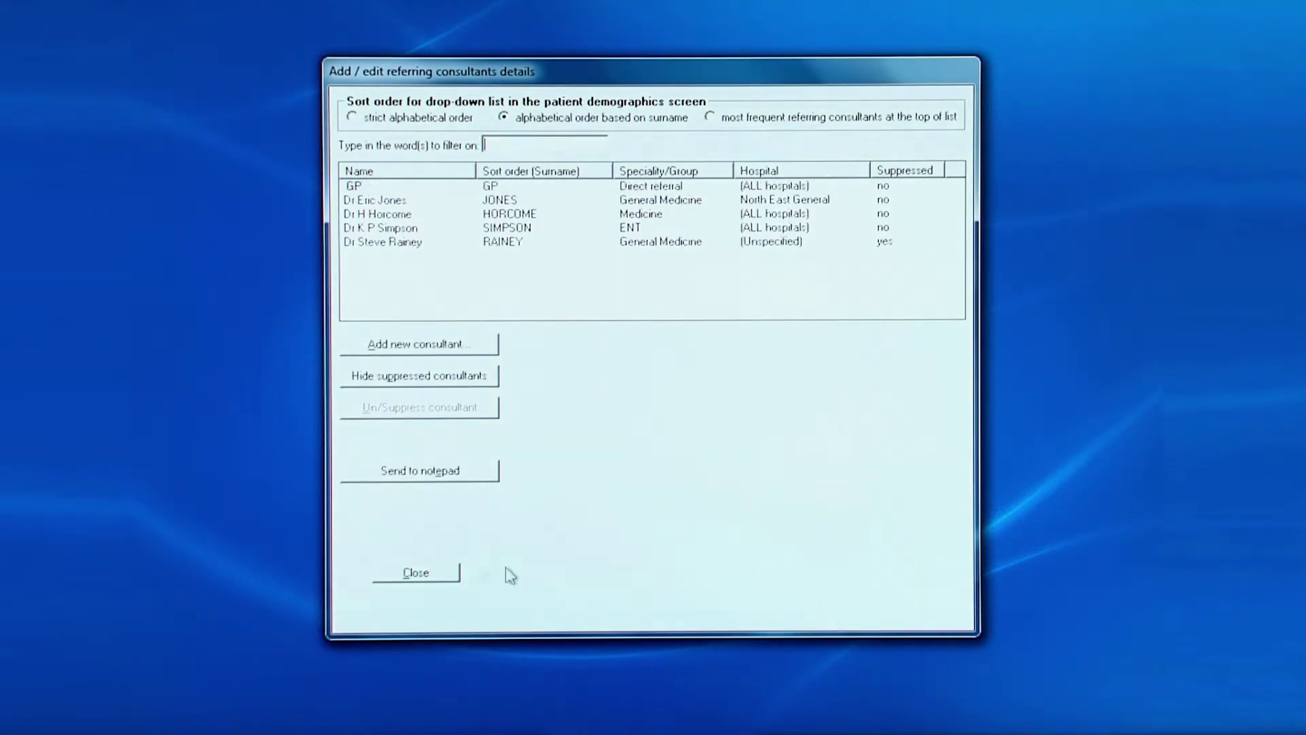
left_click(430, 570)
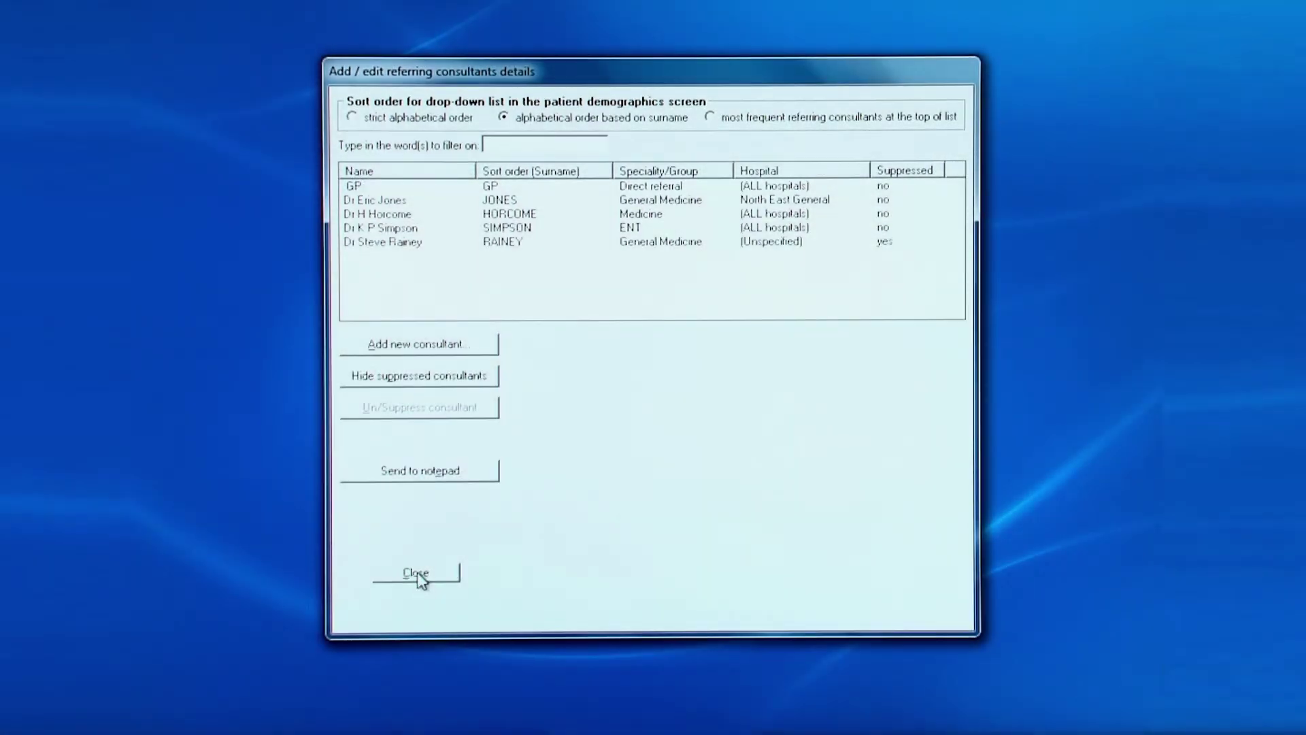
Close the referring consultants window
left_click(417, 574)
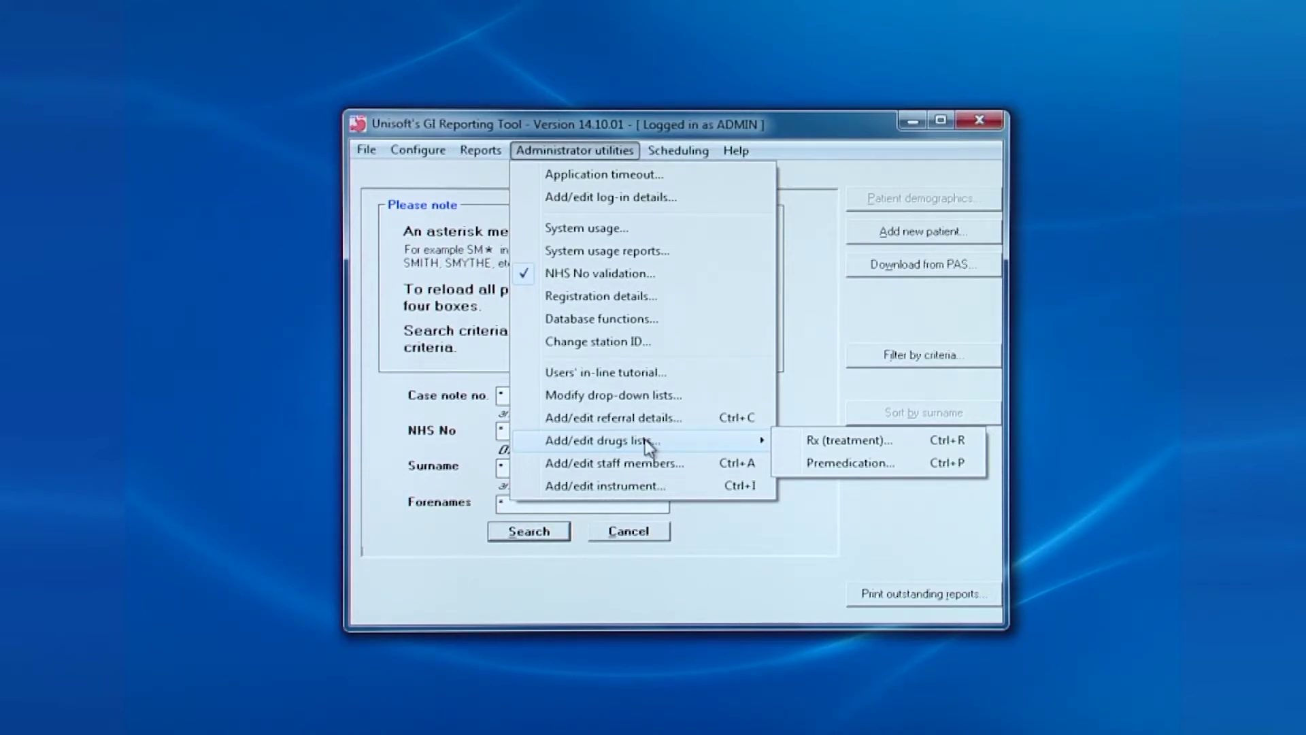
Start a new premedication drug named Alfentanyl
left_click(834, 466)
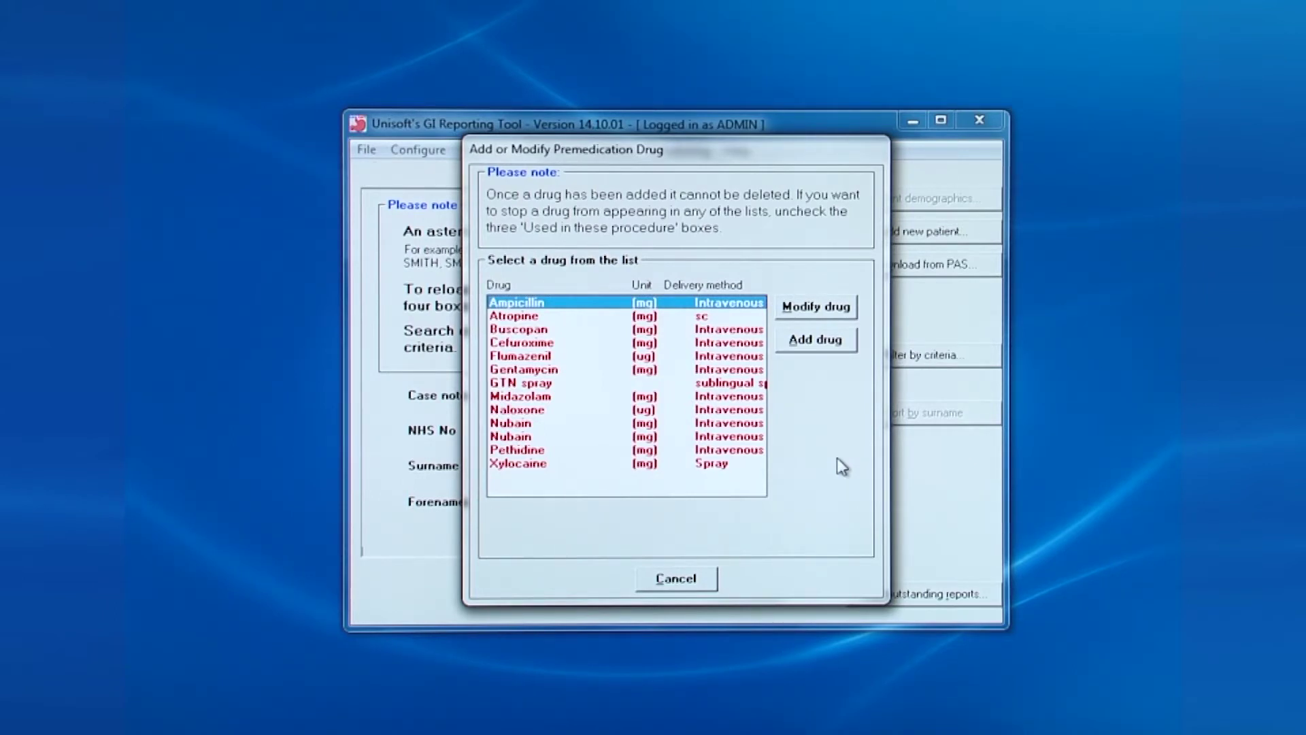
left_click(841, 348)
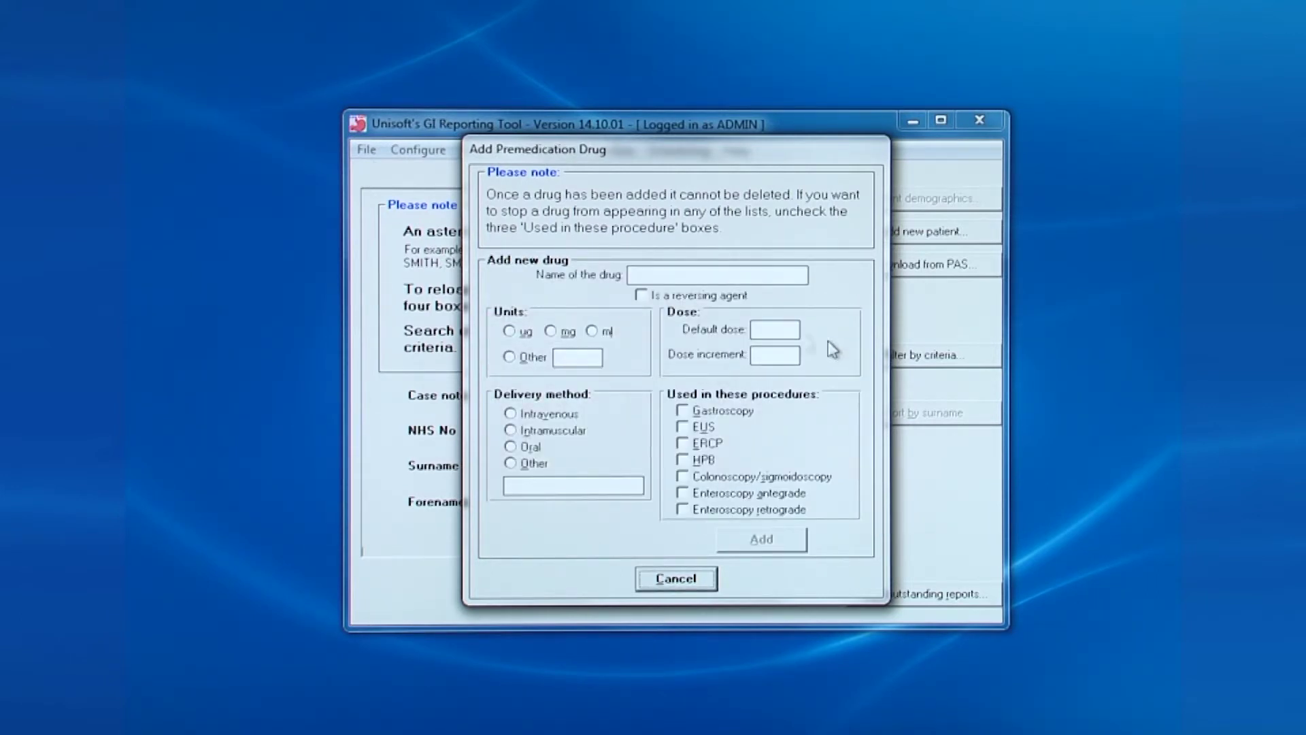
left_click(677, 270)
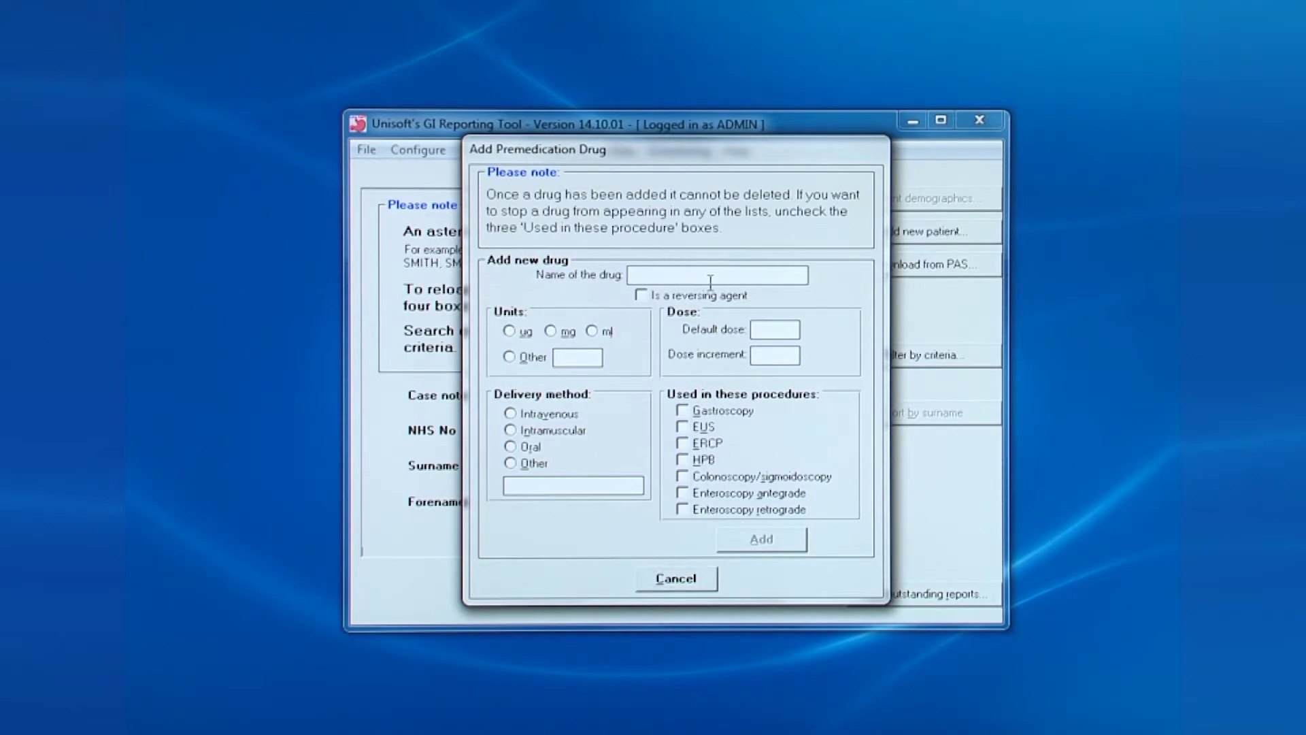
type("Alfentanyl")
Give Alfentanyl units ug, default dose 600, increment 100, delivered intravenously
left_click(509, 330)
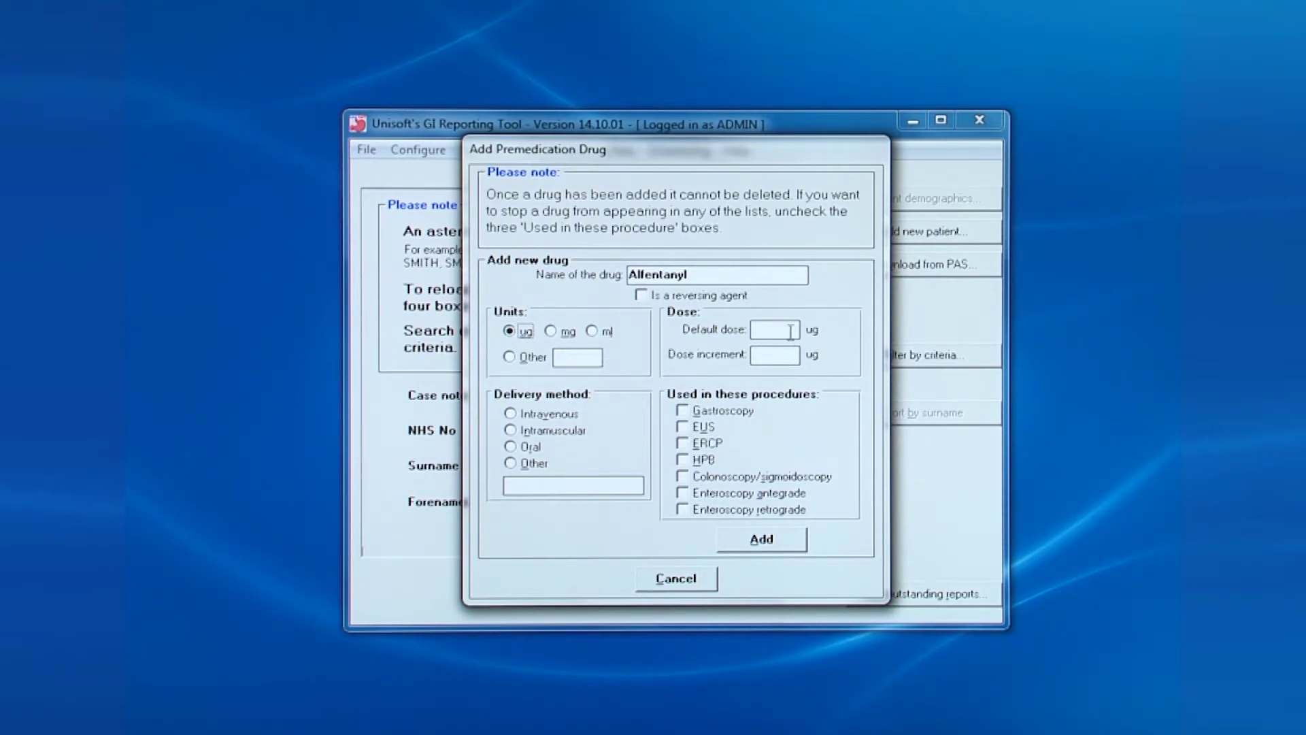
key("Tab")
type("600")
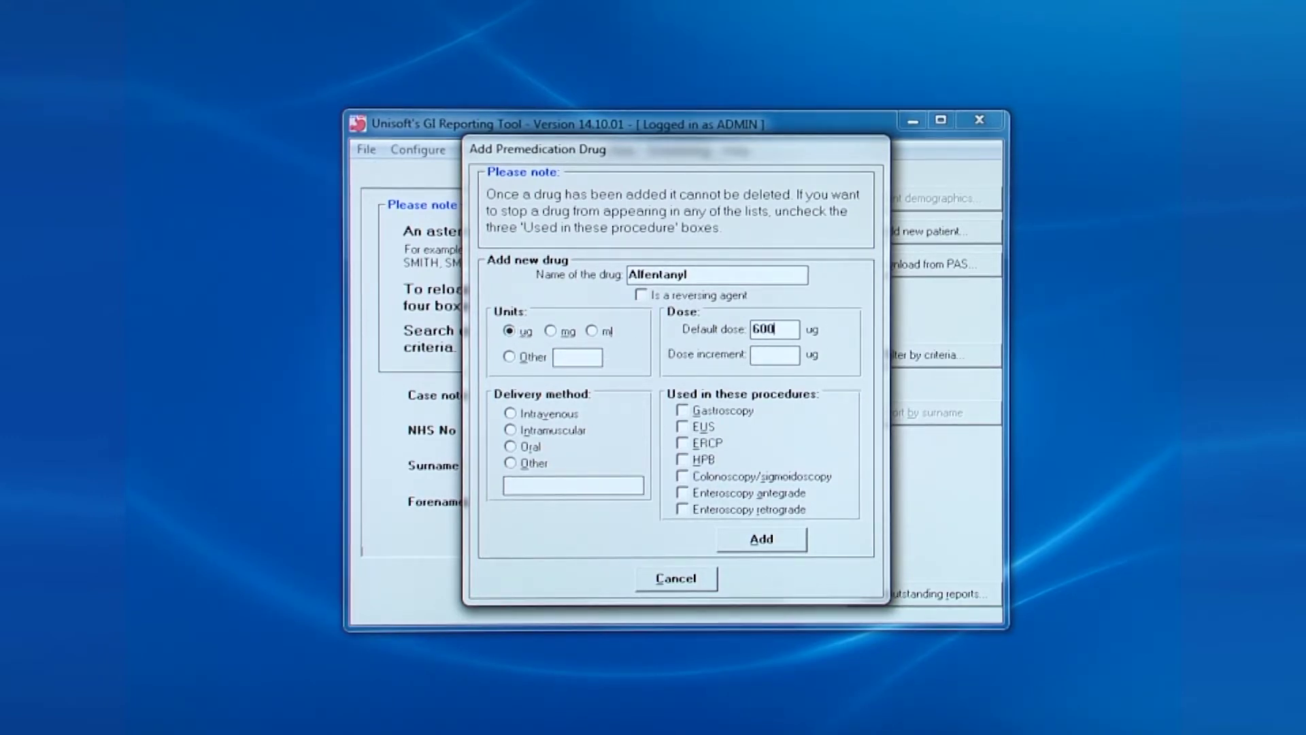
key("Tab")
type("100")
left_click(553, 415)
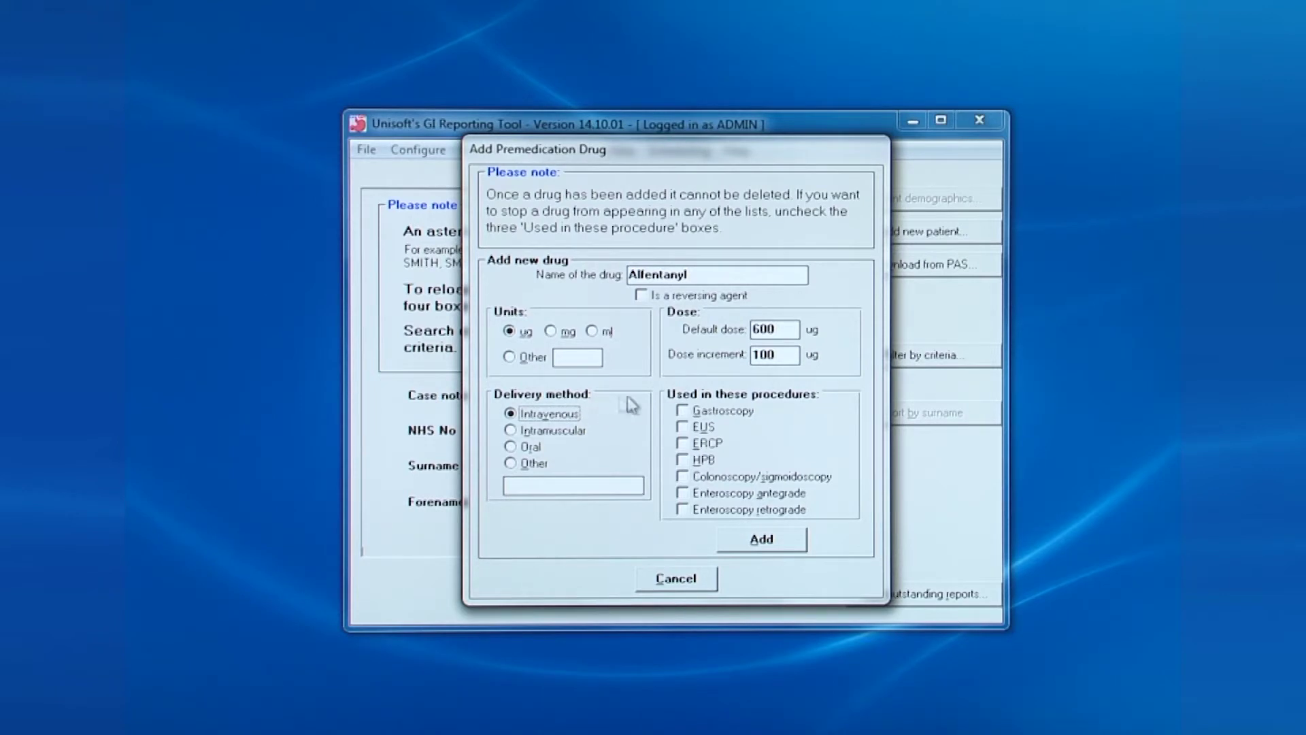
Enable Alfentanyl for all six procedures and add it to the premedication list
left_click(715, 409)
left_click(704, 427)
left_click(706, 444)
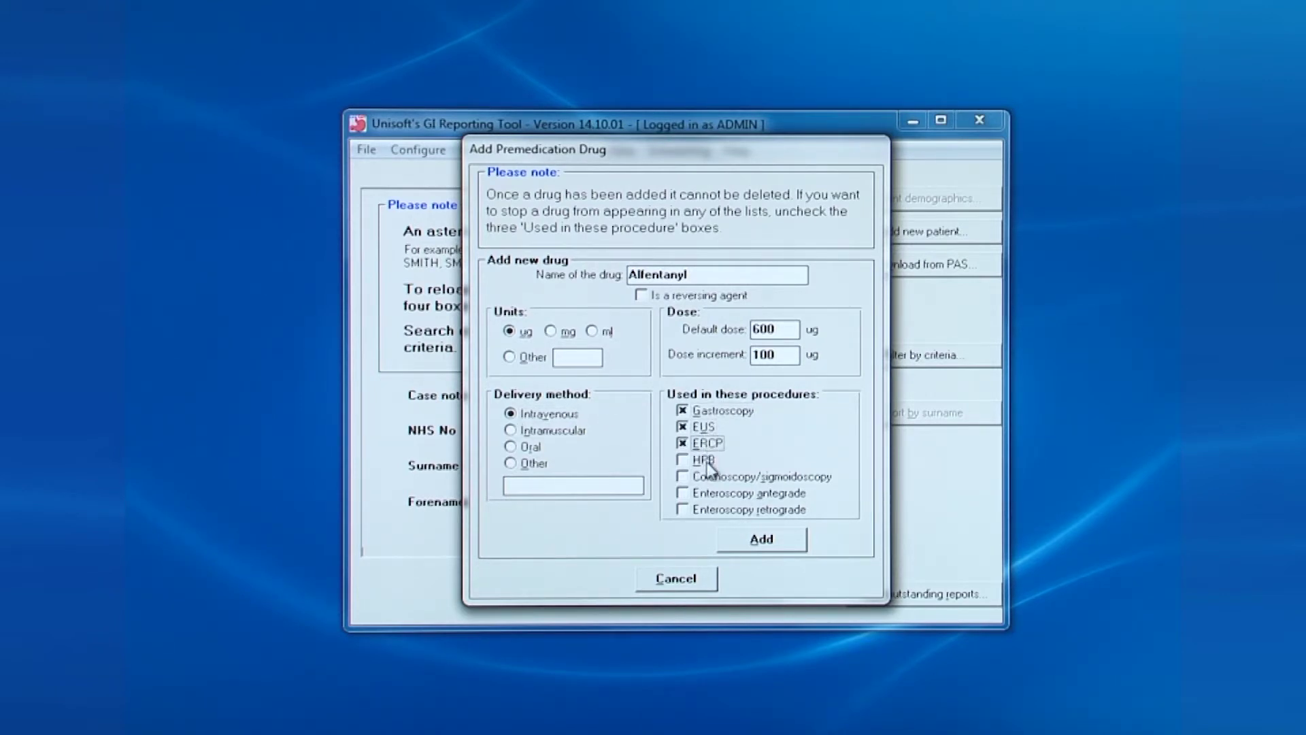
left_click(732, 474)
left_click(720, 493)
left_click(715, 508)
left_click(761, 540)
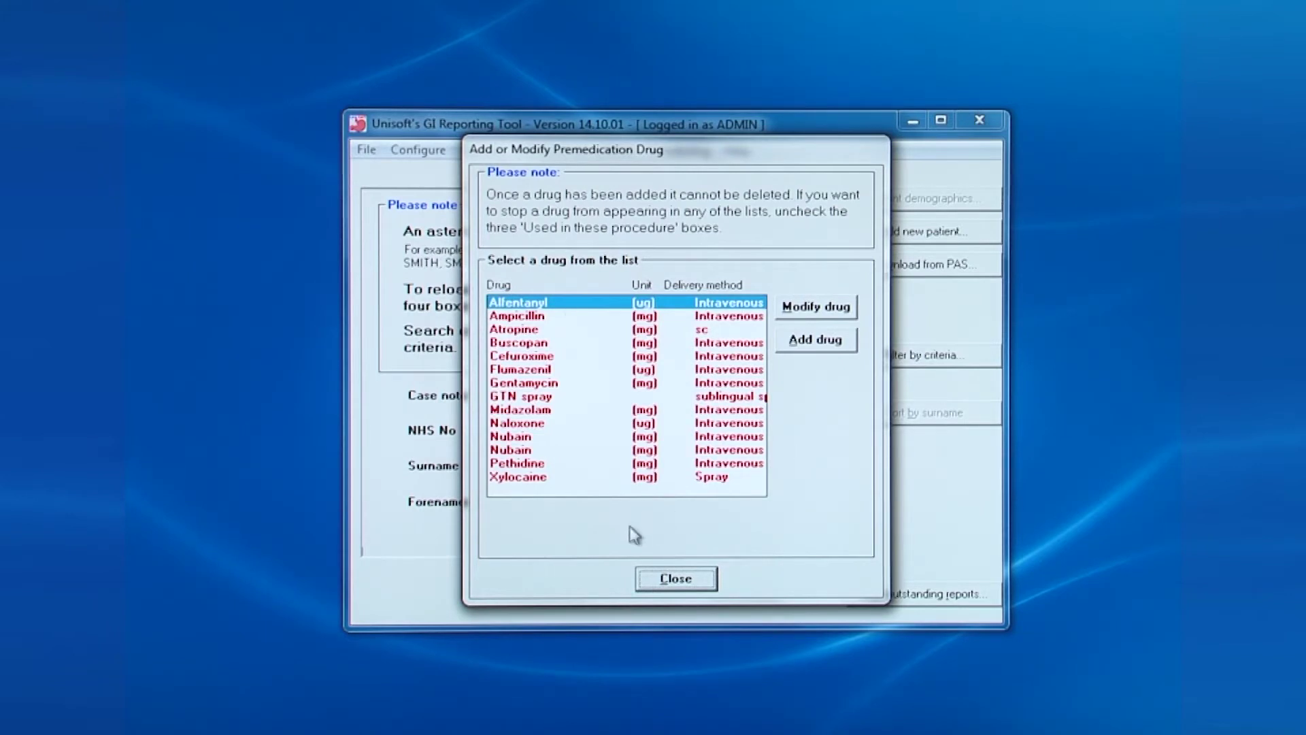
Close the drug window, open Add/edit staff members, and sort by List consultant
left_click(676, 579)
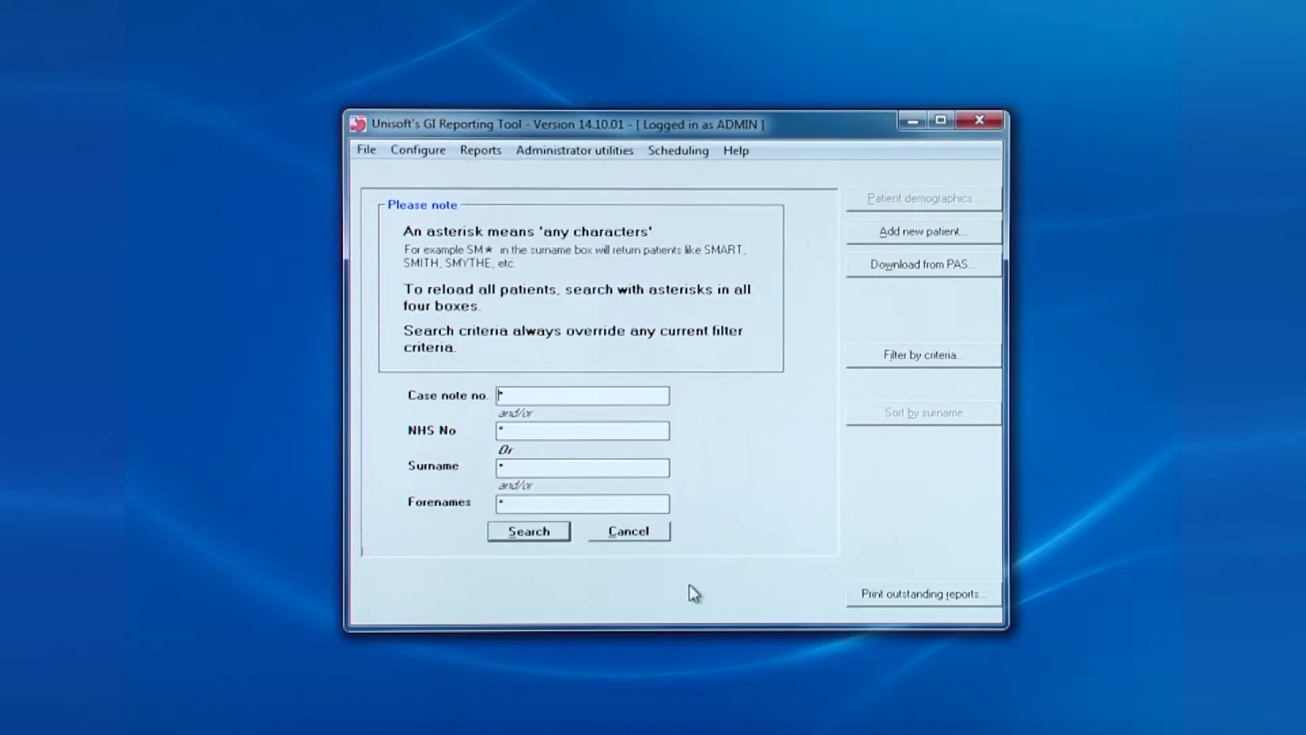
left_click(575, 150)
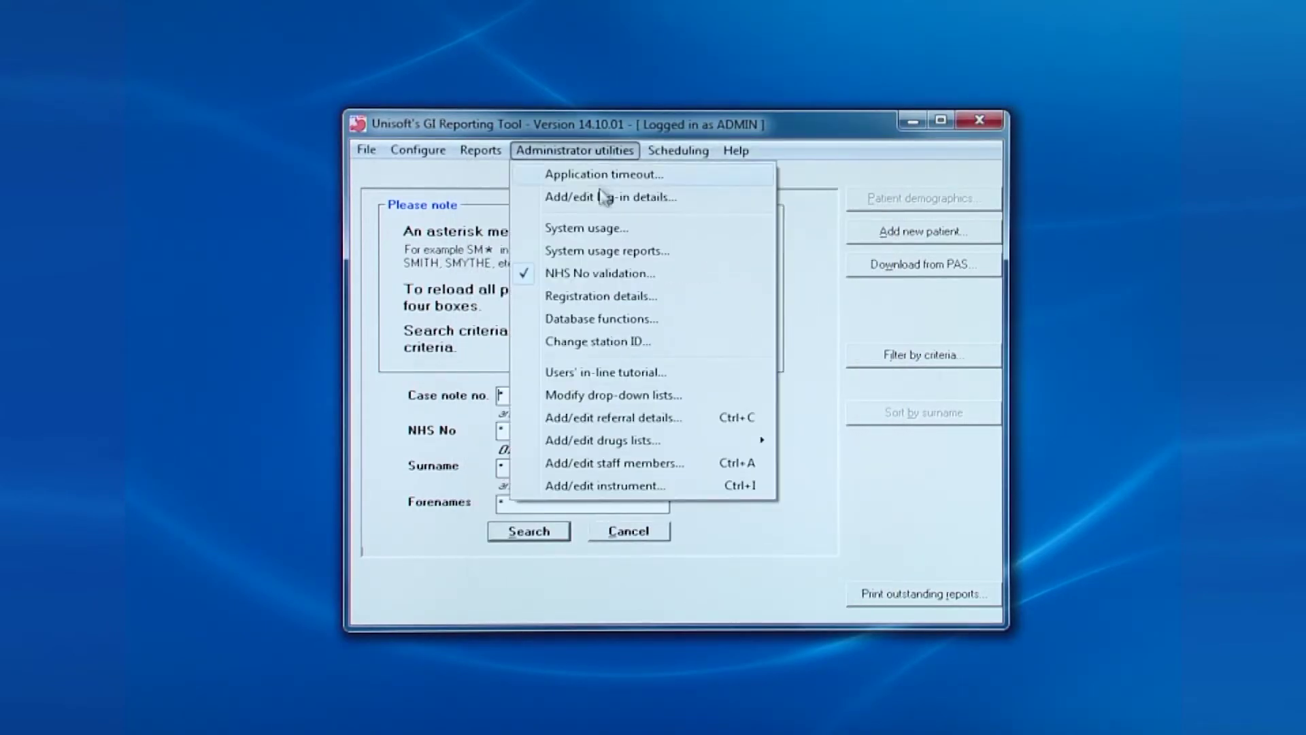
left_click(634, 462)
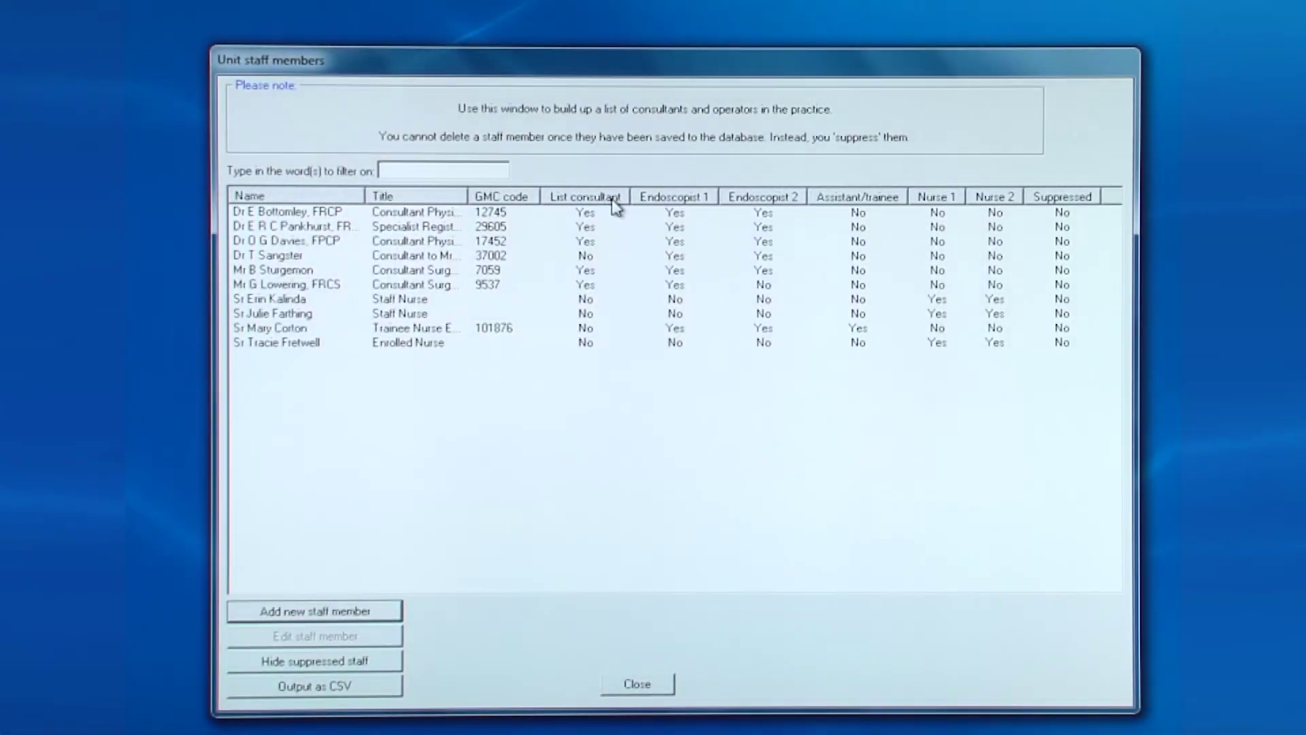
left_click(615, 204)
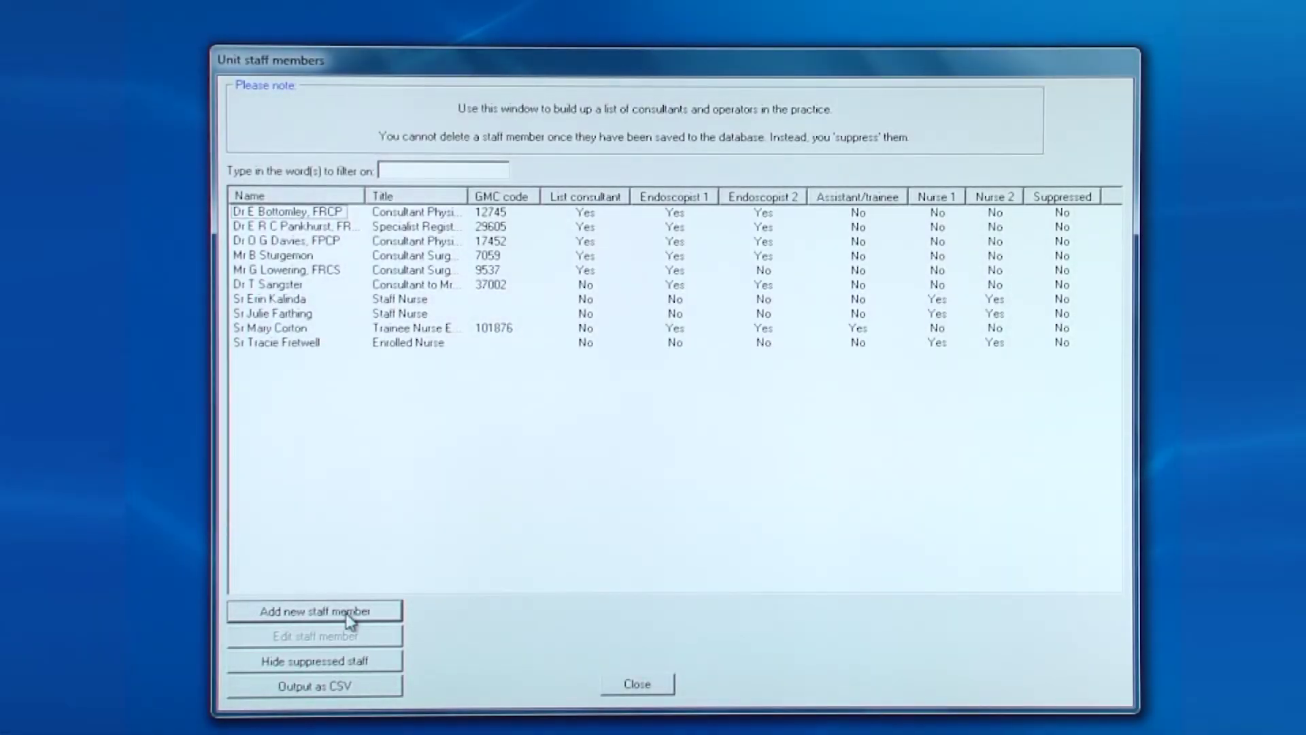
Add a new staff member titled Dr with the doctor's forename, surname and FRCP qualifications
left_click(349, 615)
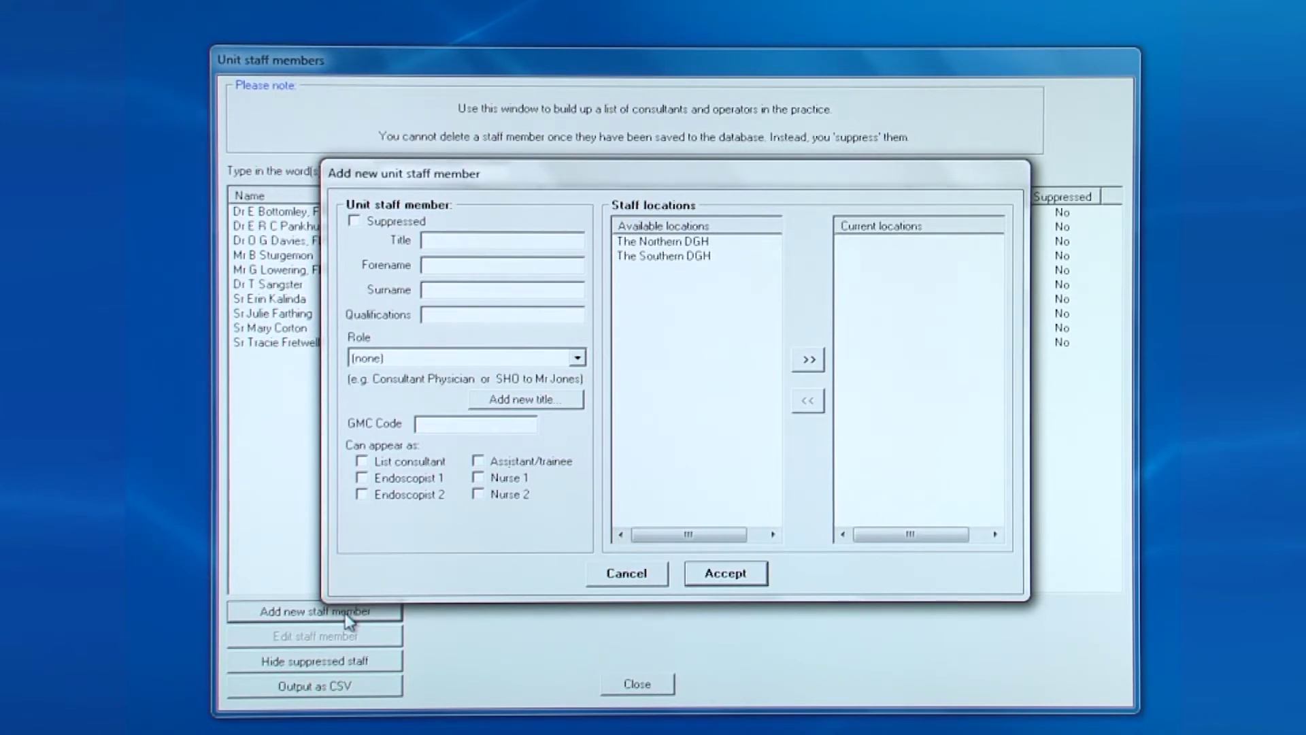
left_click(425, 239)
type("Dr")
key("Tab")
key("Tab")
key("Tab")
type("FRCP")
Make them a Consultant Physician with their GMC code, list consultant, Endoscopist 1 and 2
key("Tab")
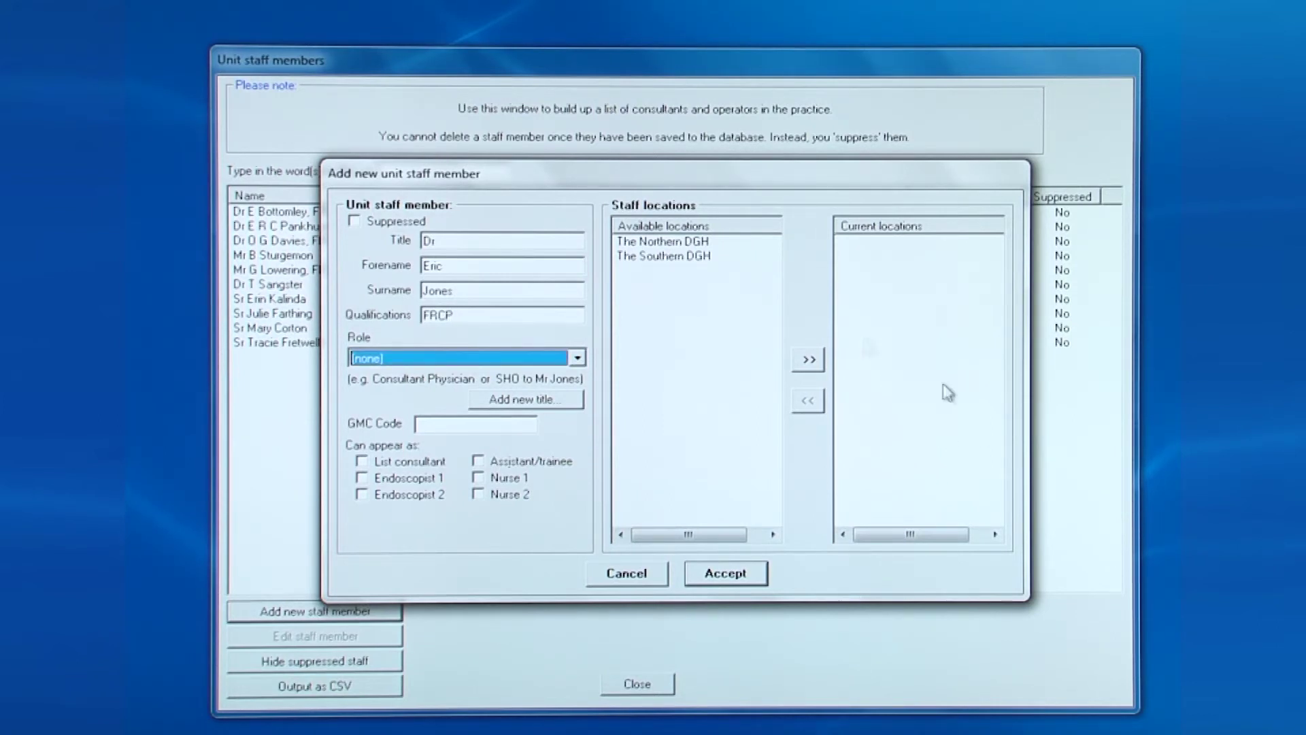
left_click(578, 359)
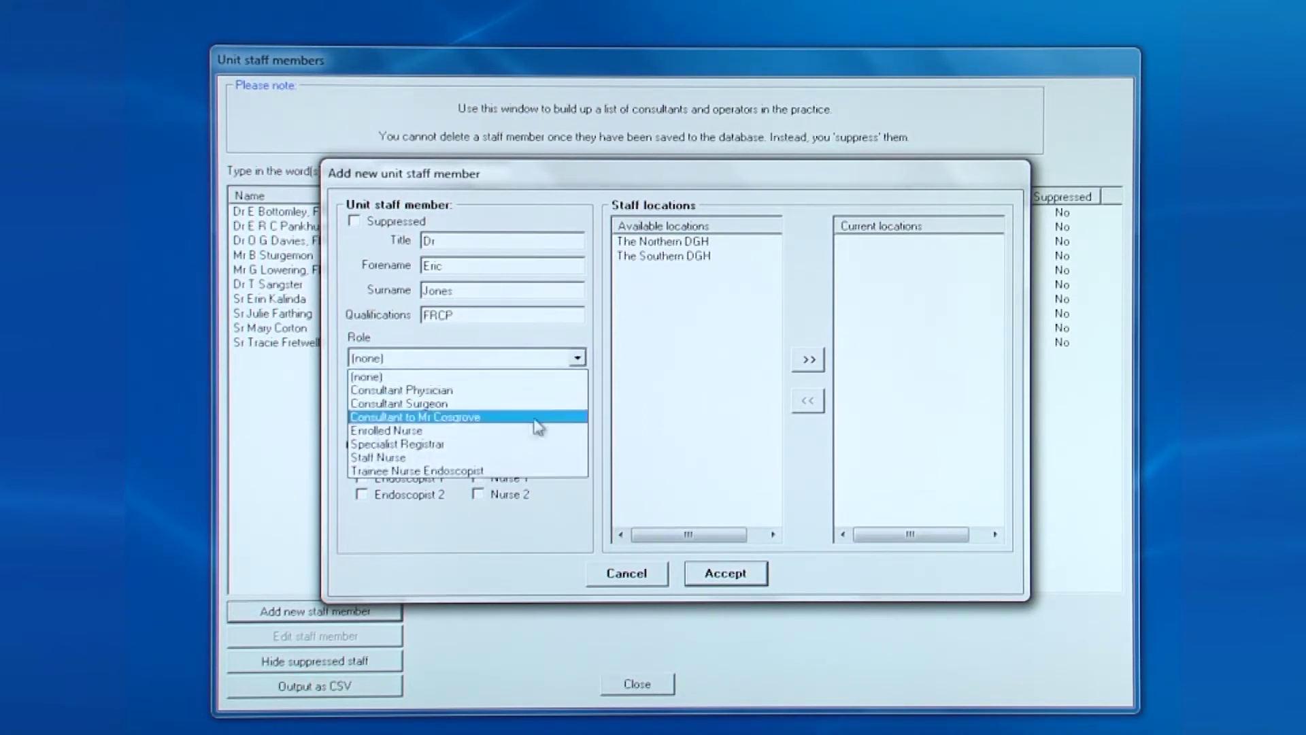
left_click(490, 394)
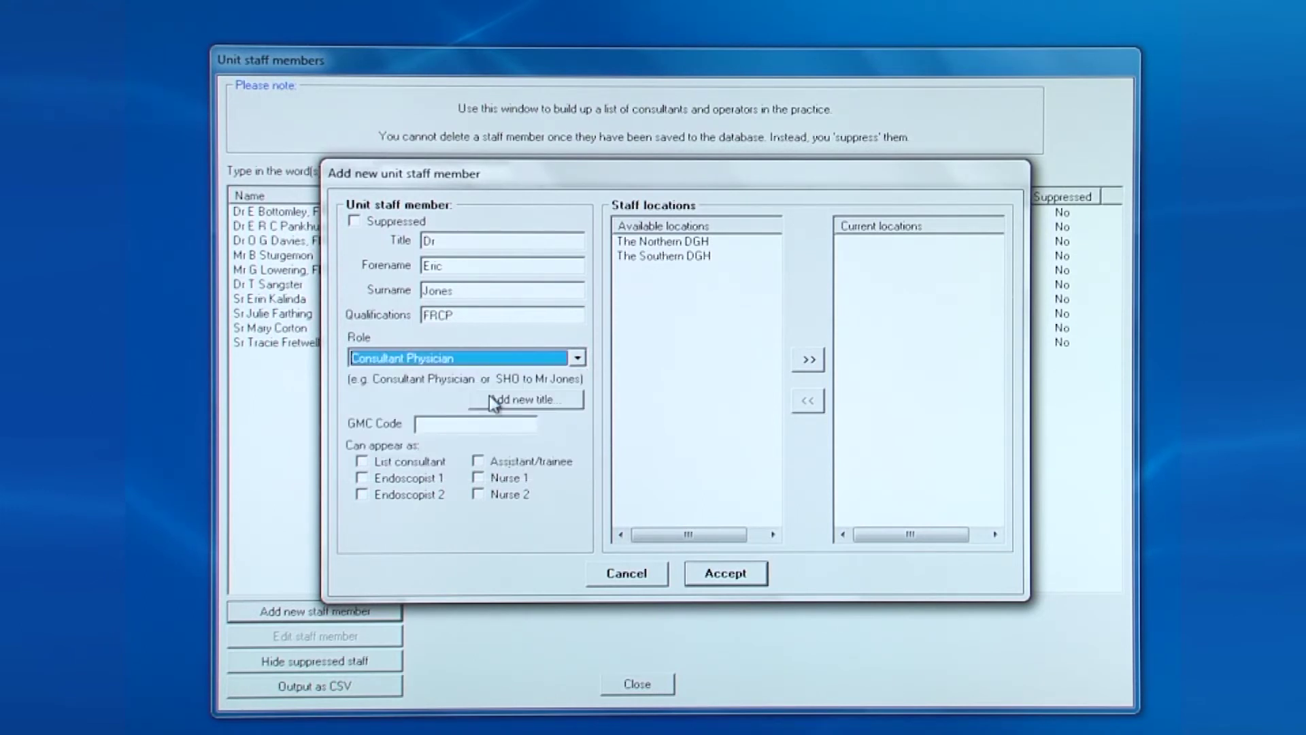
left_click(497, 423)
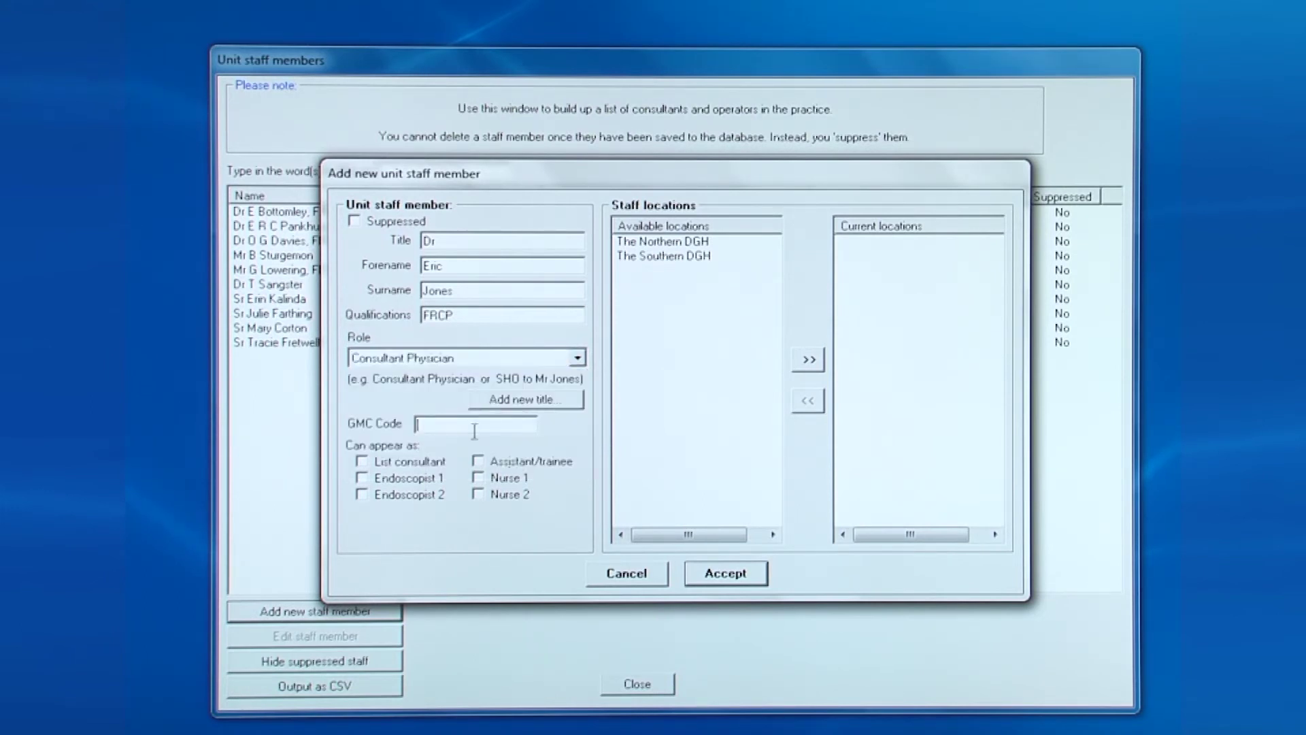
key("Tab")
key("Tab")
key("Tab")
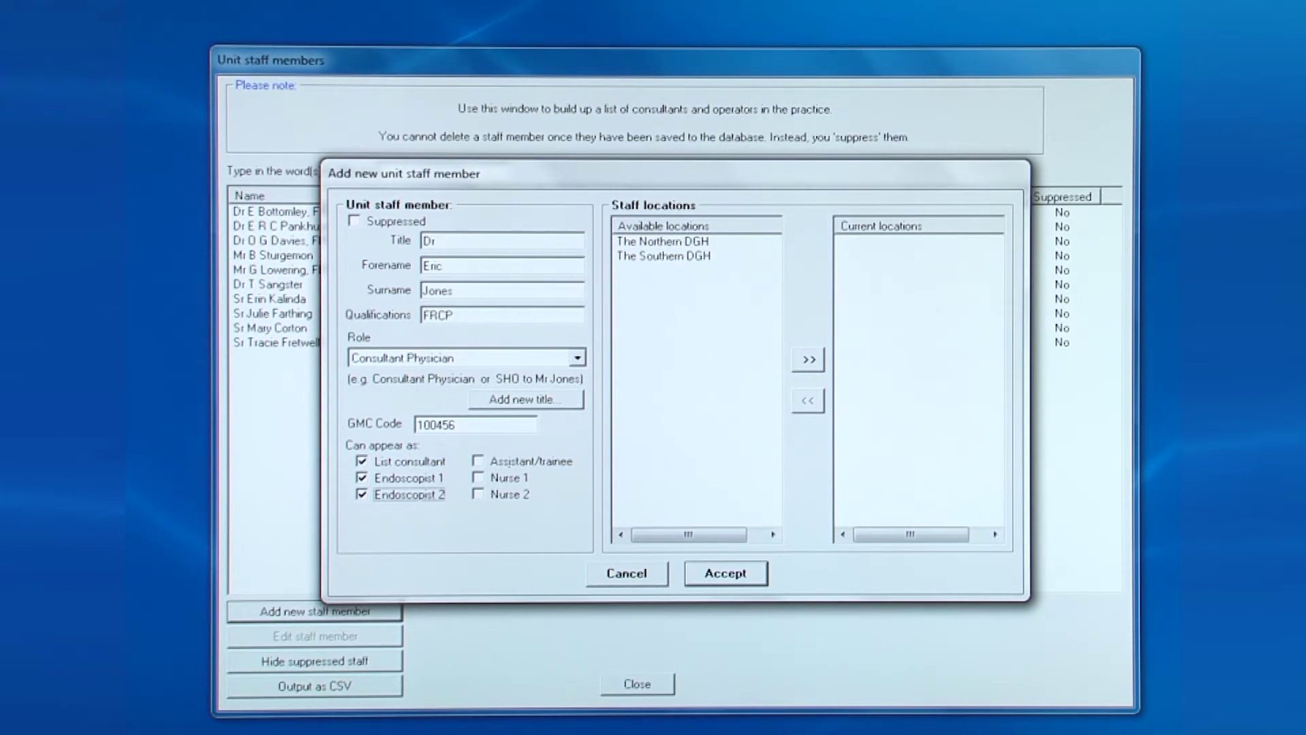
Assign them to The Northern DGH and accept the new staff member
left_click(689, 243)
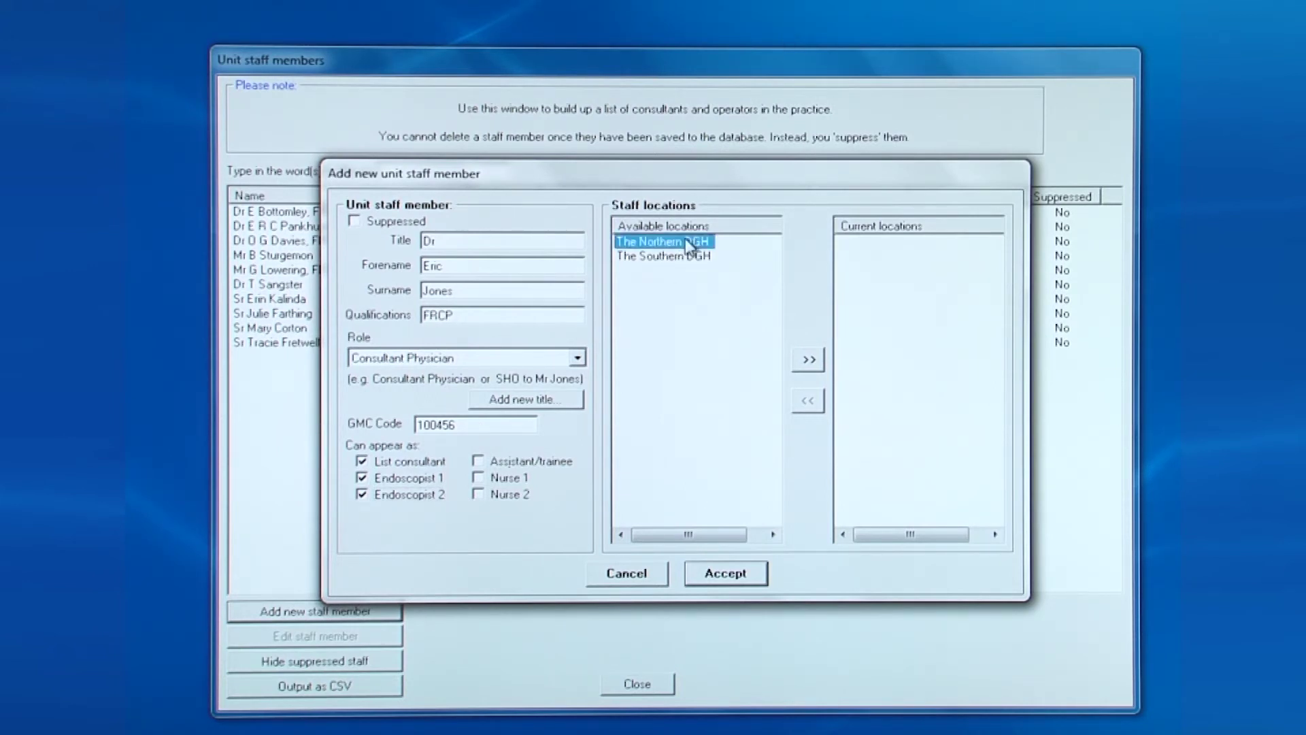
left_click(807, 360)
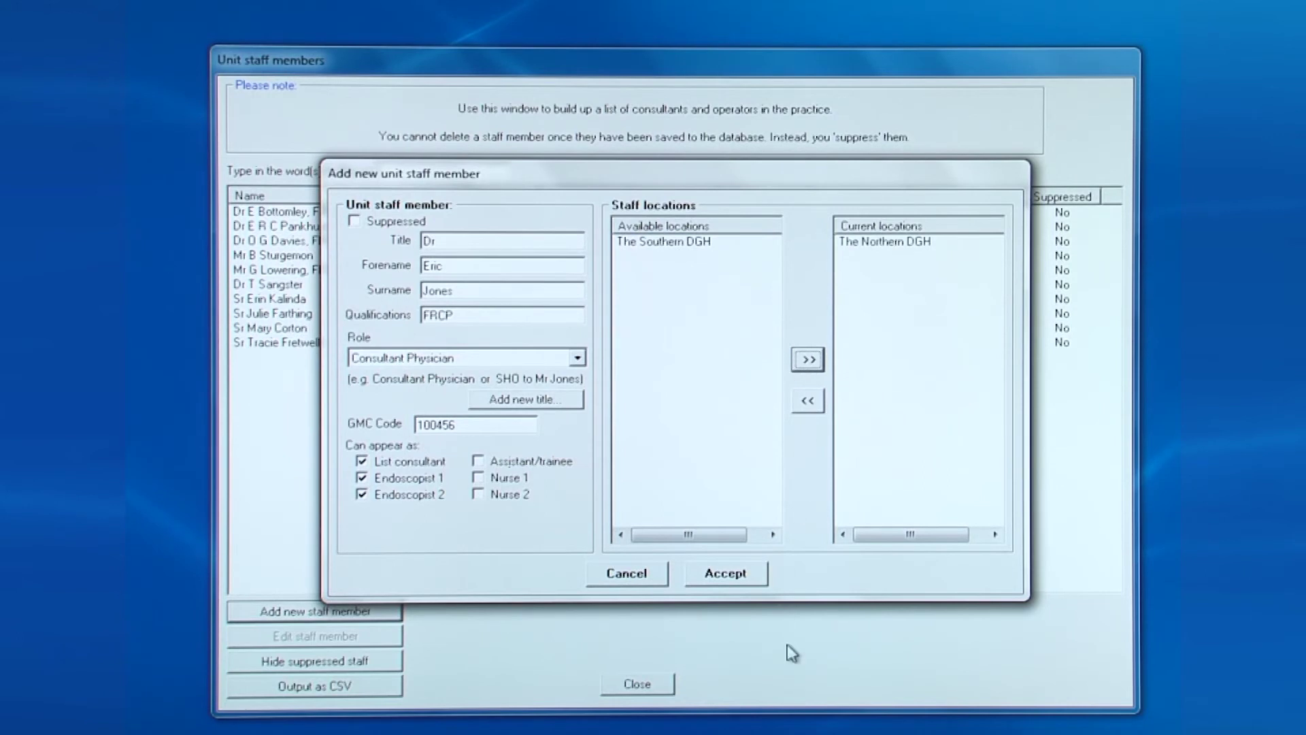
left_click(726, 575)
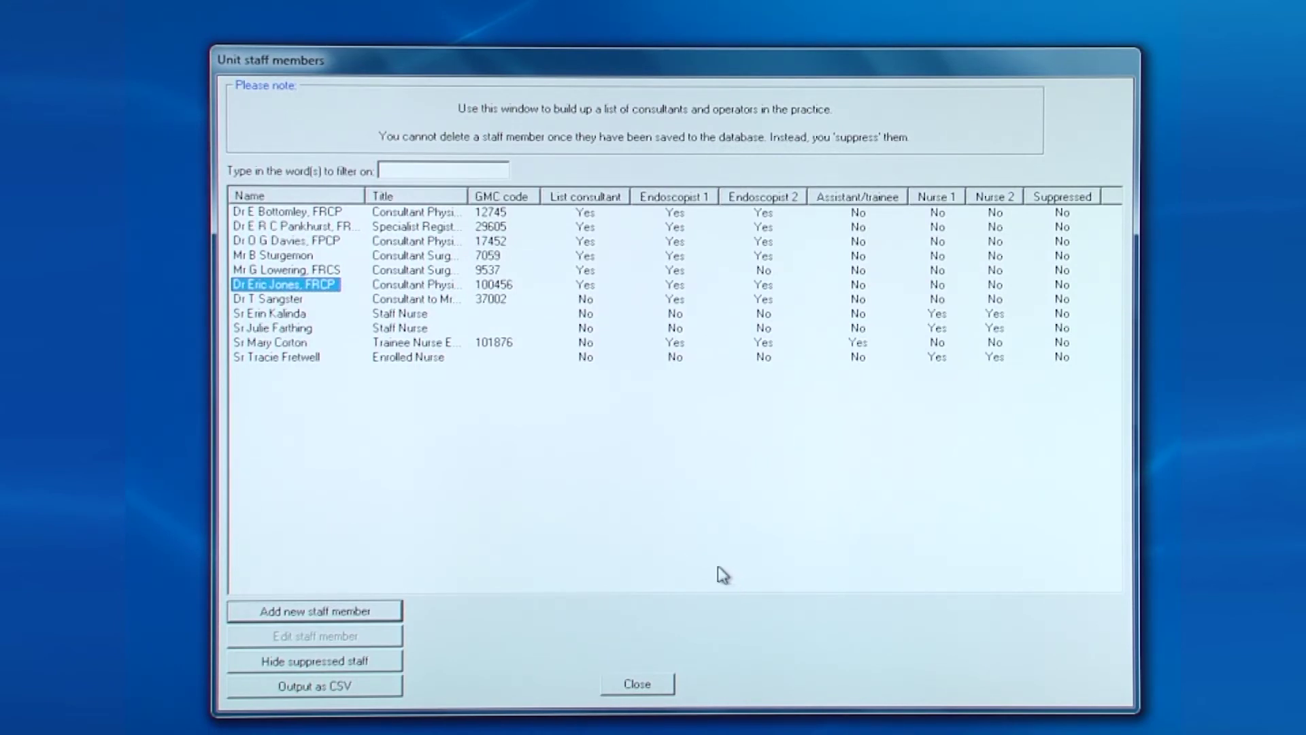
Give the existing doctor the FRCP qualification, the Consultant Physician role and list-consultant status
left_click(294, 300)
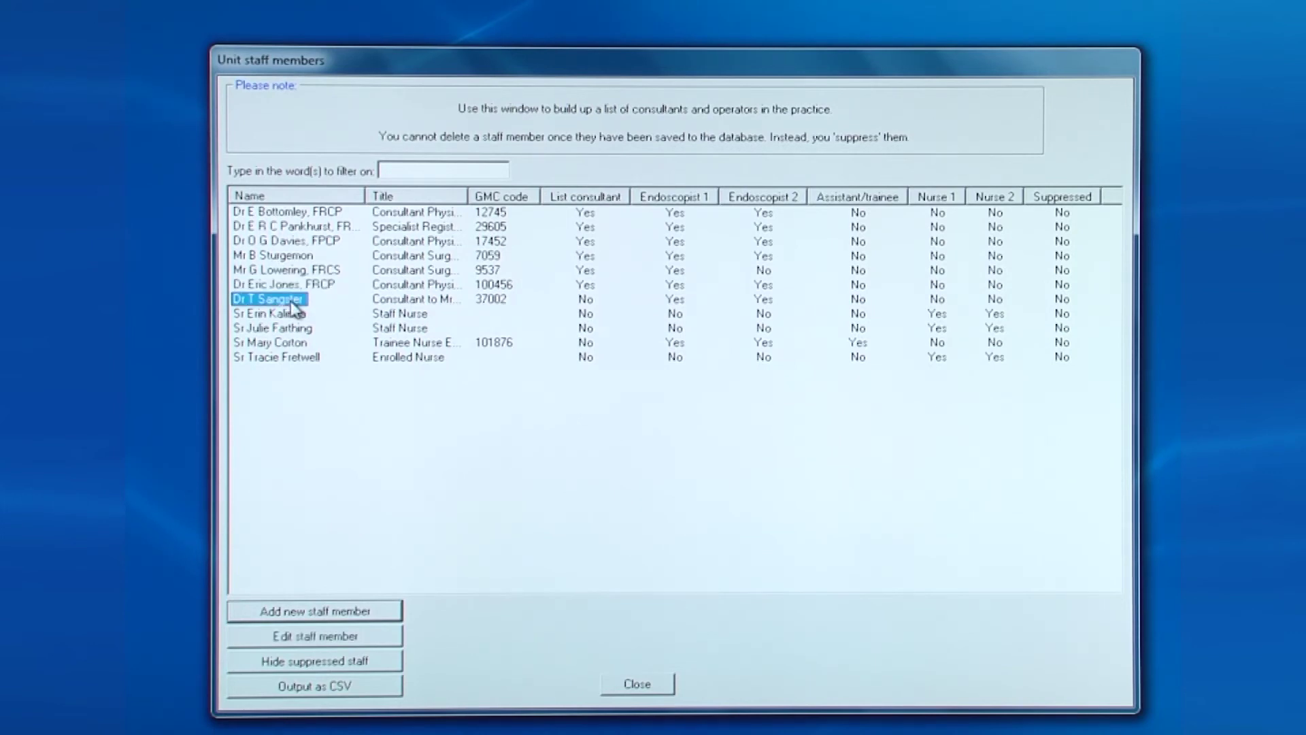
left_click(324, 643)
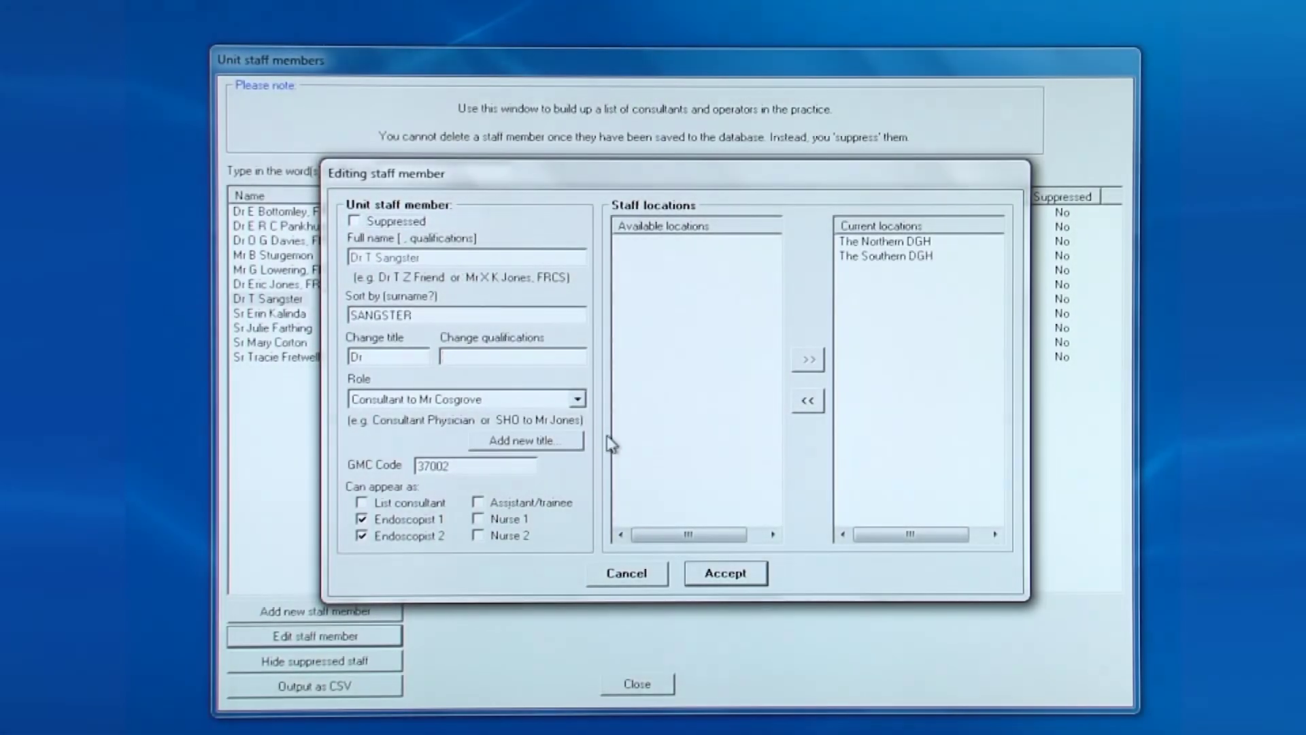
left_click(443, 357)
type("FRCP")
key("Tab")
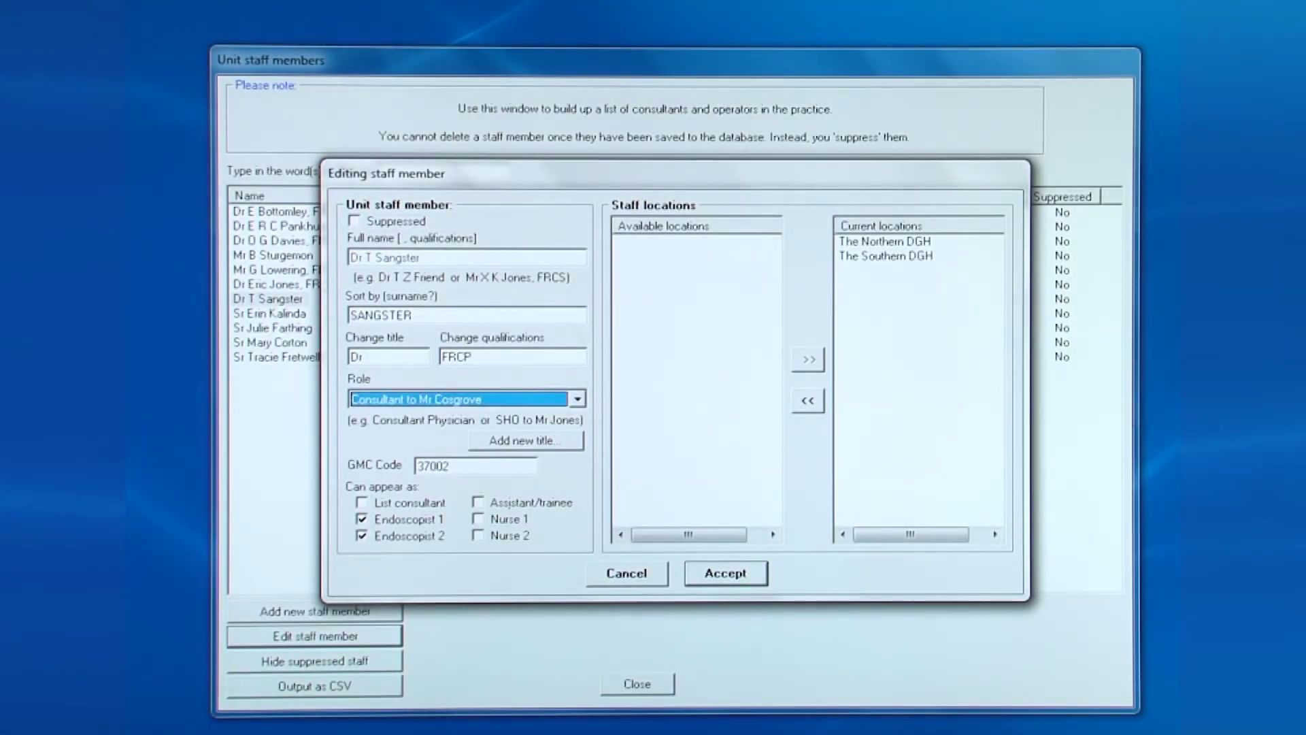
key("Up")
left_click(585, 404)
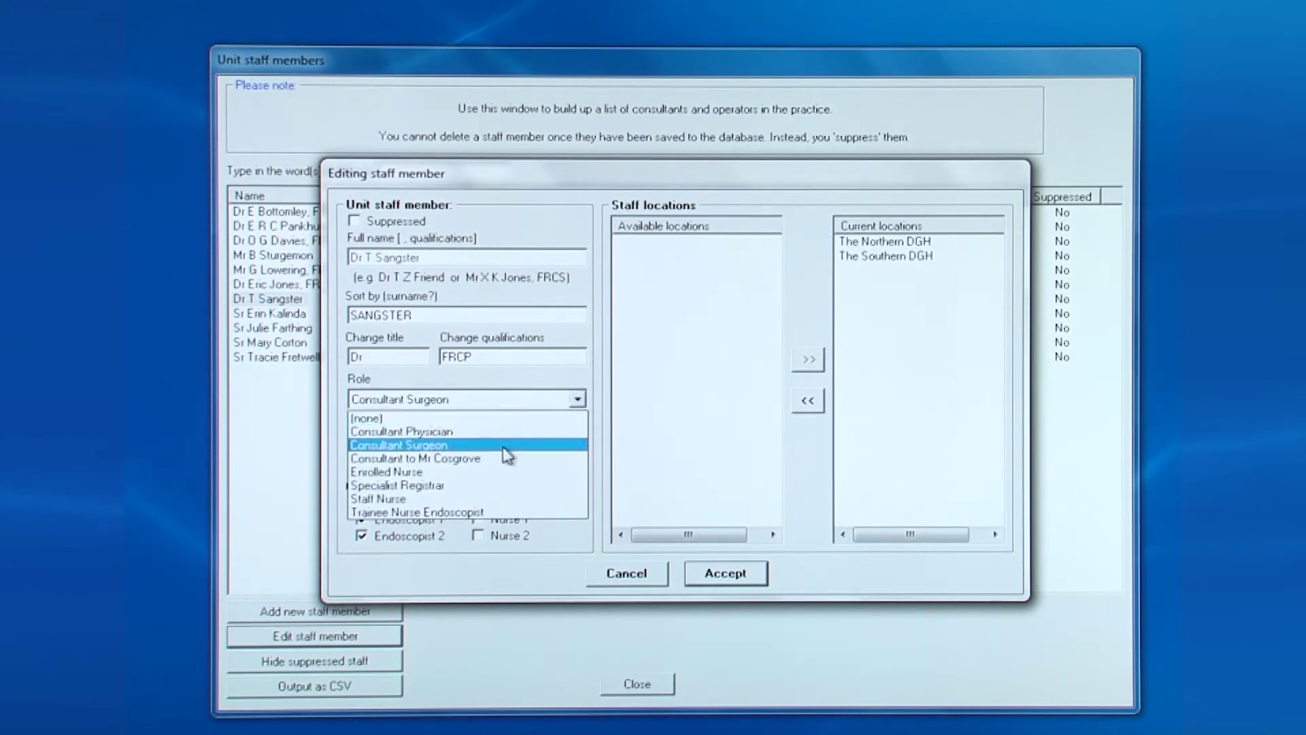
left_click(507, 441)
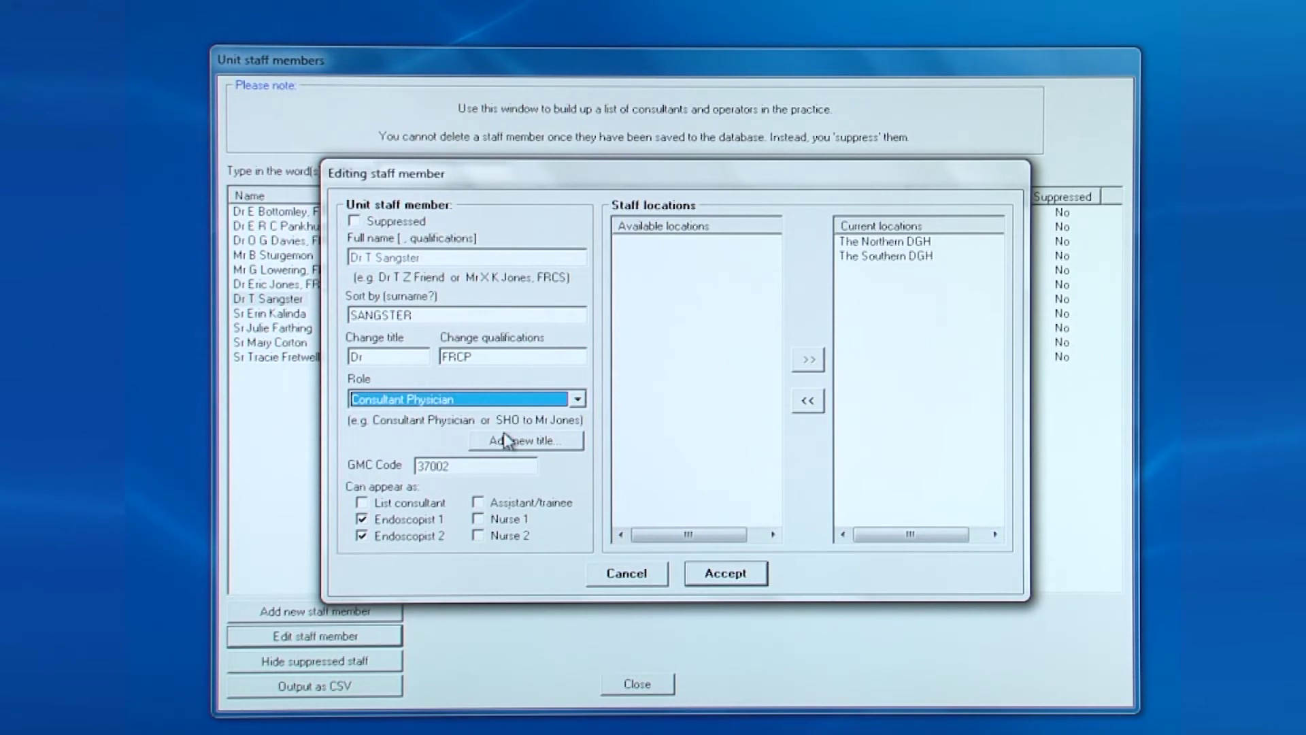
left_click(399, 505)
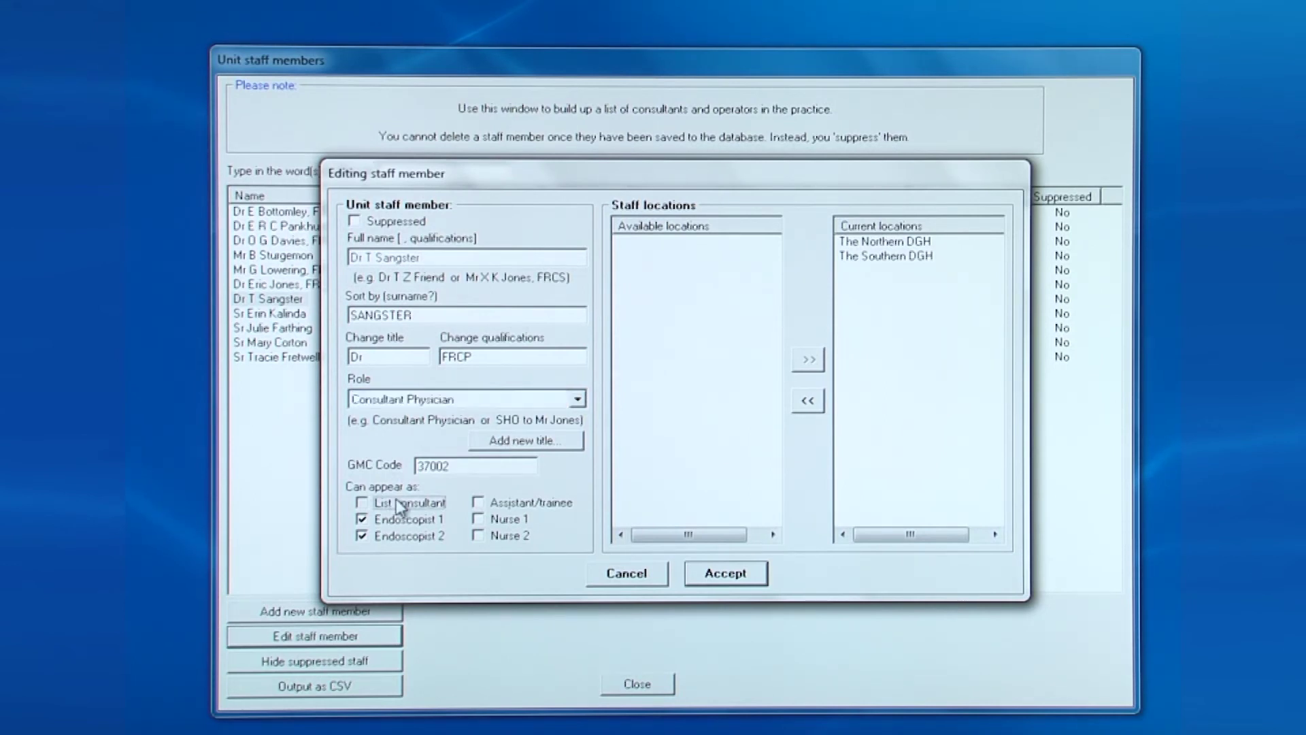
Remove The Northern DGH so they are based only at The Southern DGH, and save
left_click(912, 245)
left_click(805, 402)
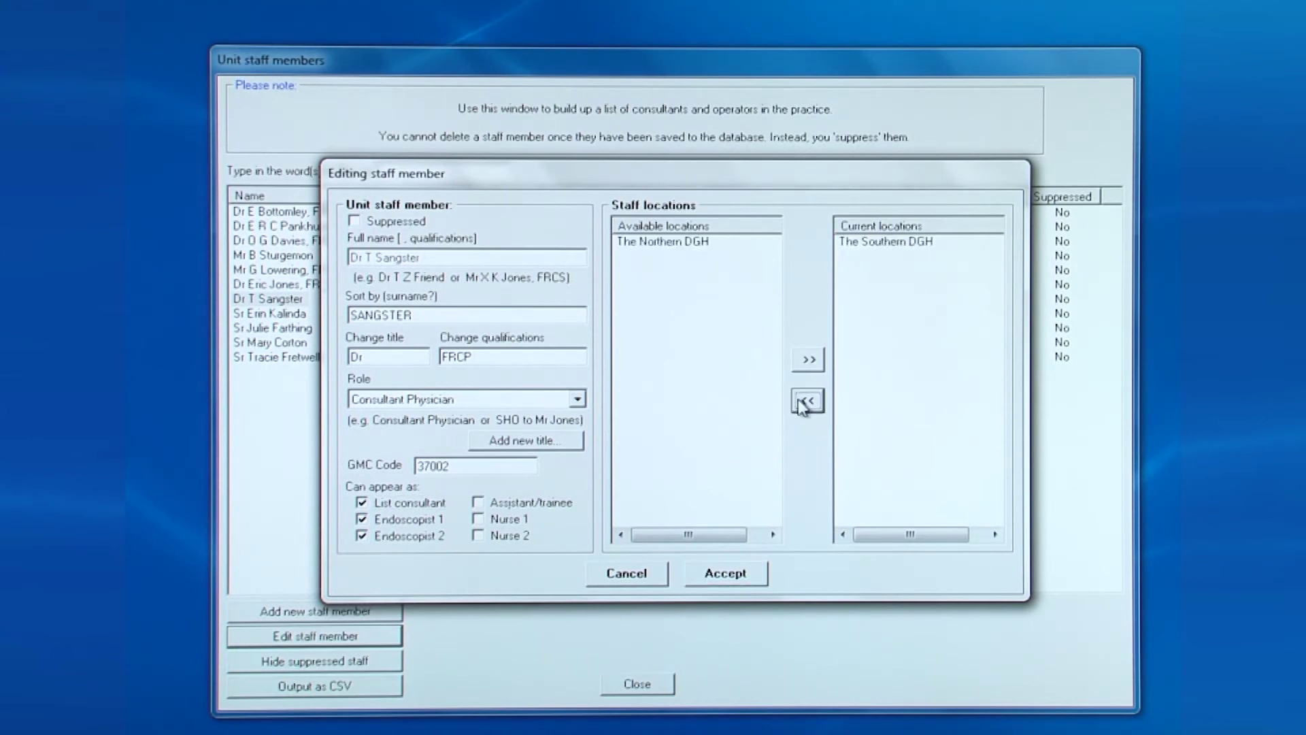
left_click(716, 586)
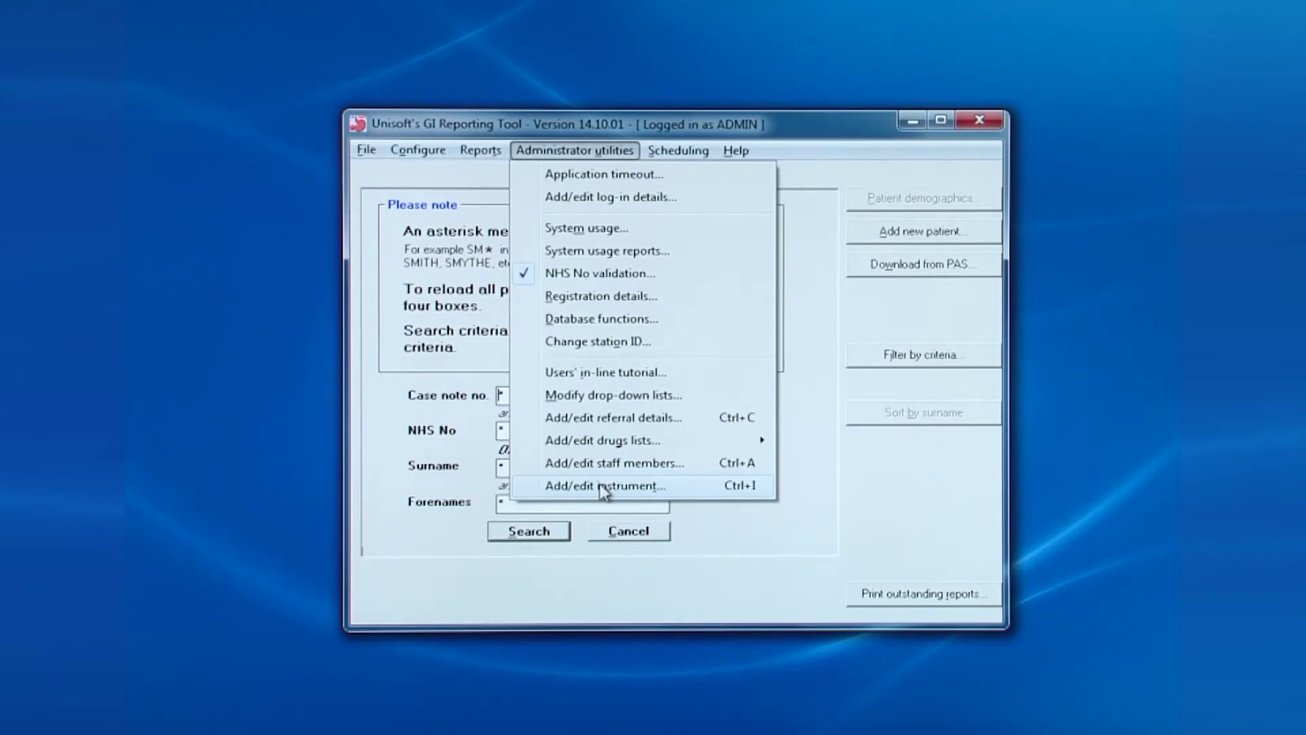
Go to the instruments list and begin a new instrument entry
left_click(602, 486)
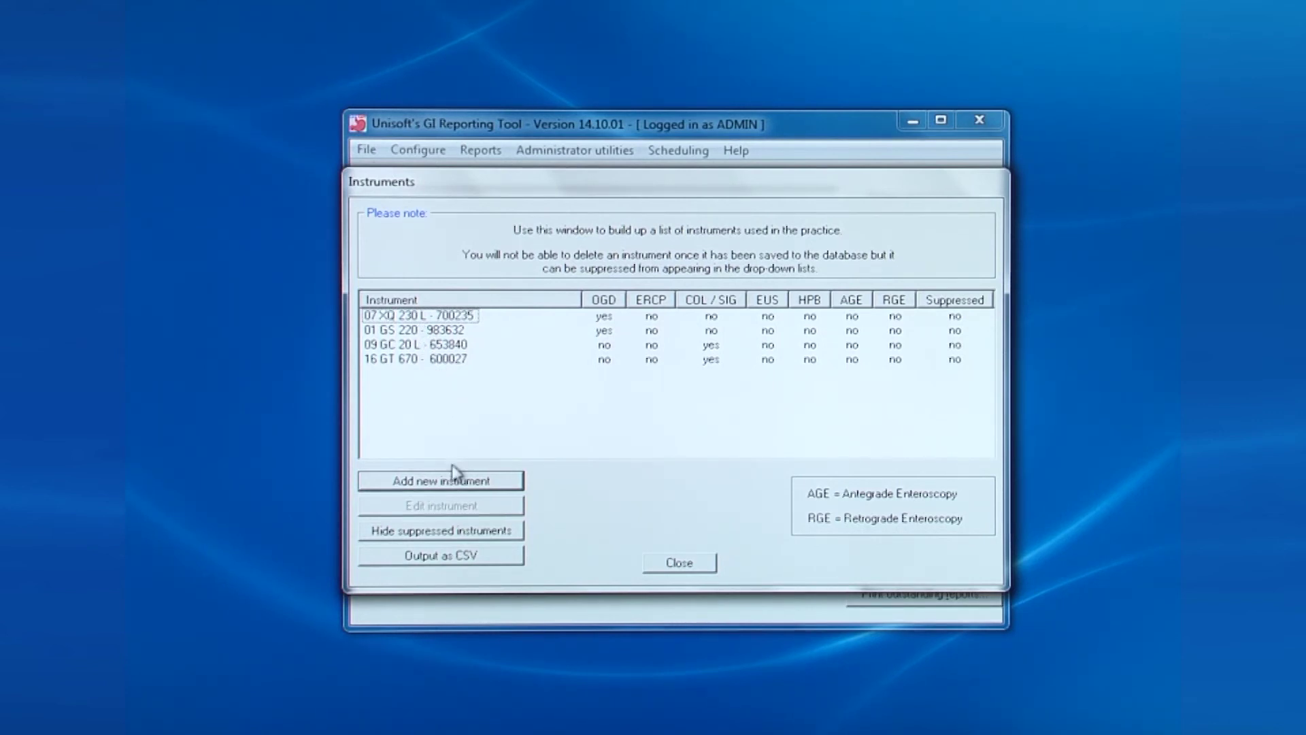
left_click(443, 485)
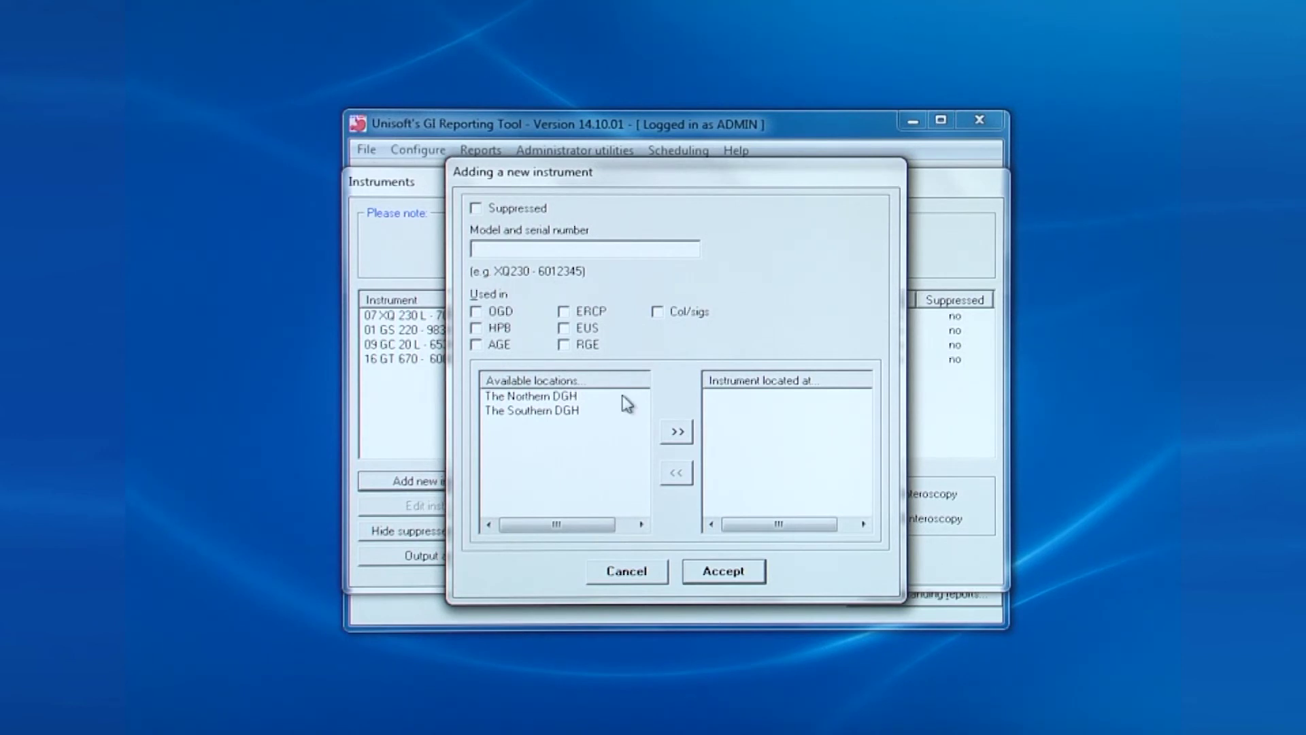
Enter loan endoscope '22 (loan)XG 220 - 2998733', used for OGD, located at The Northern DGH
type("22 (loan)XG 220 - 29987")
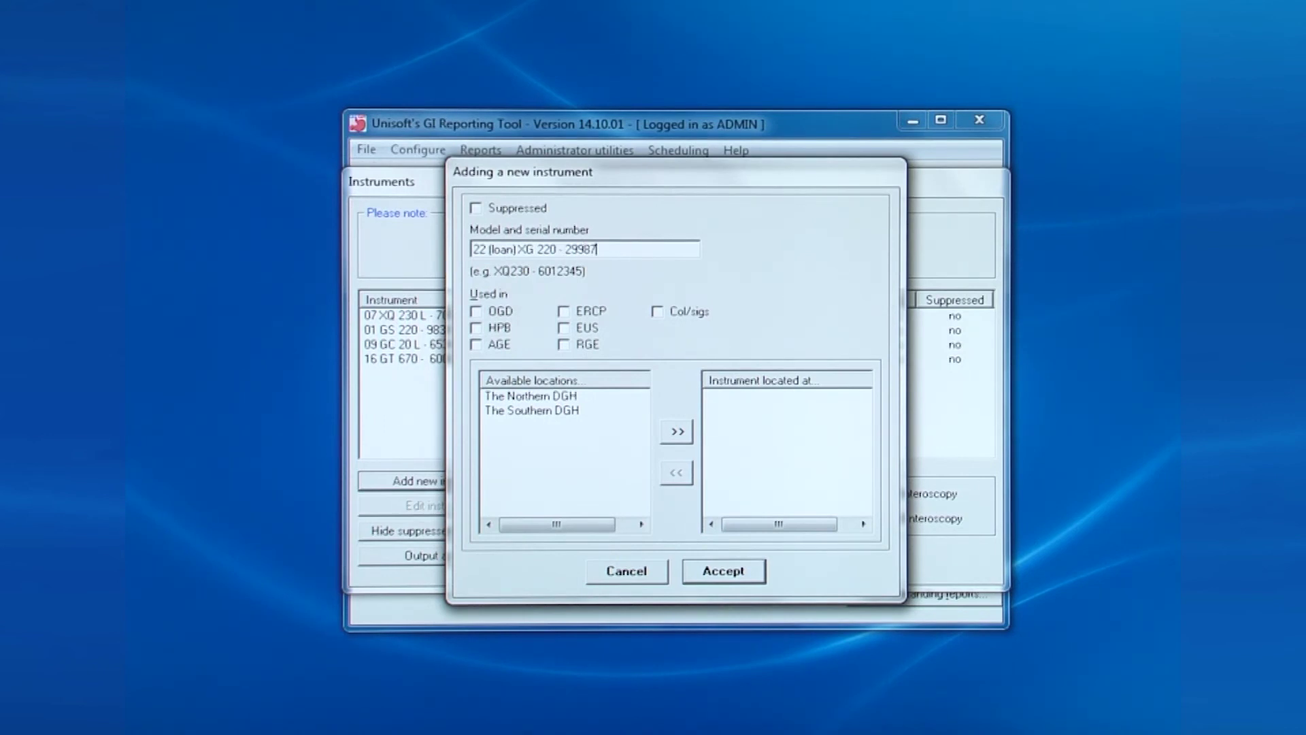
type("33")
key("Tab")
key("space")
right_click(893, 2)
left_click(527, 398)
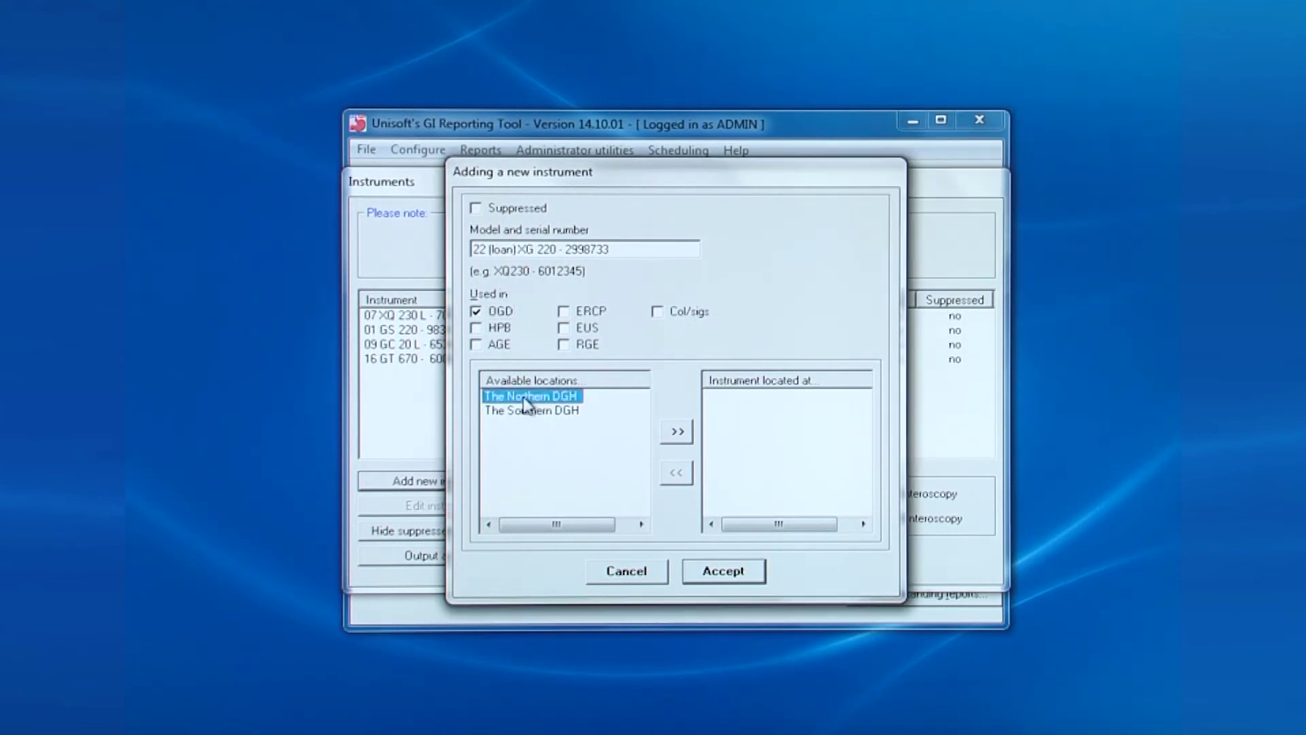
left_click(690, 440)
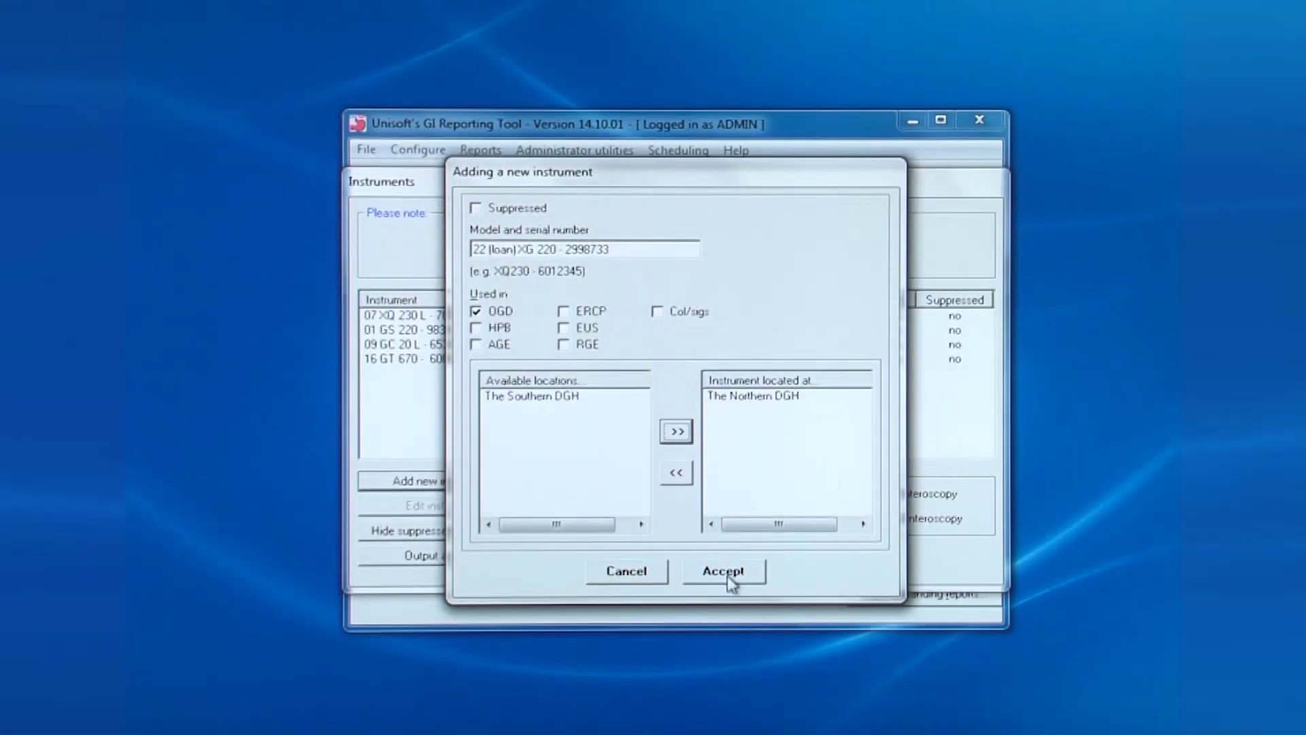
left_click(725, 572)
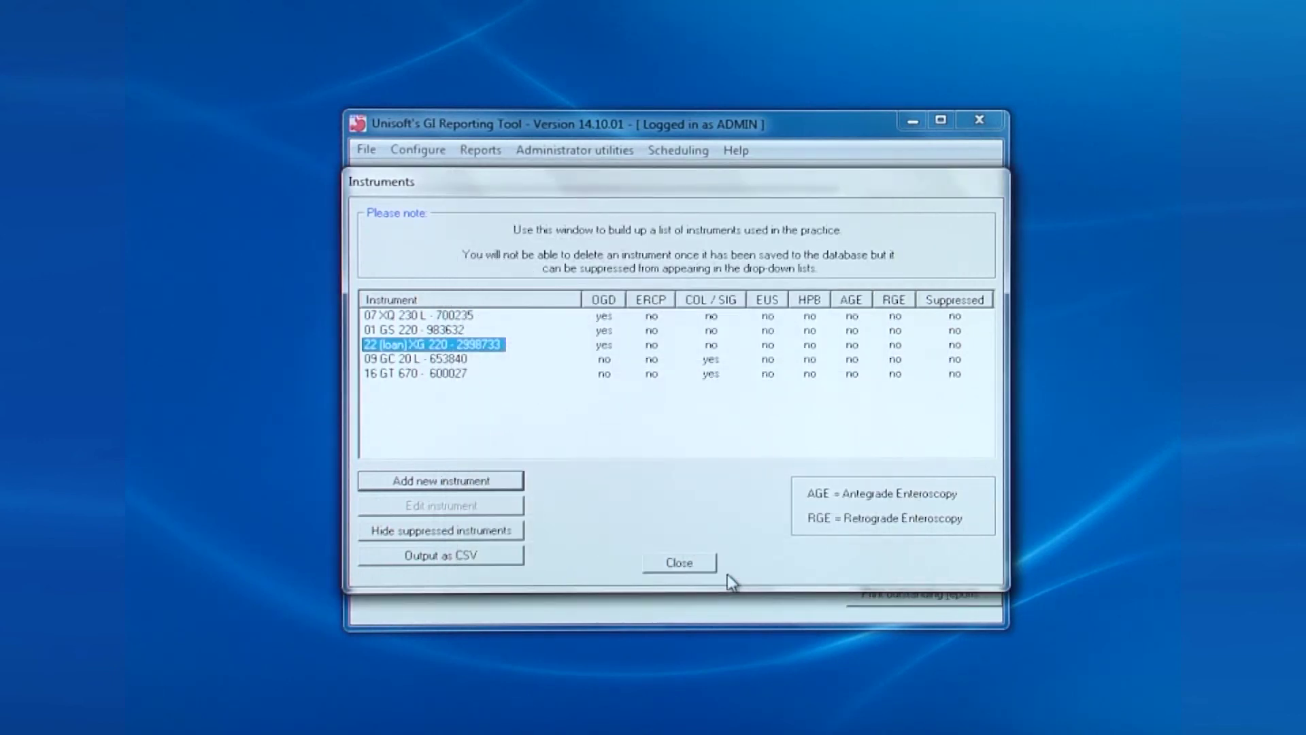